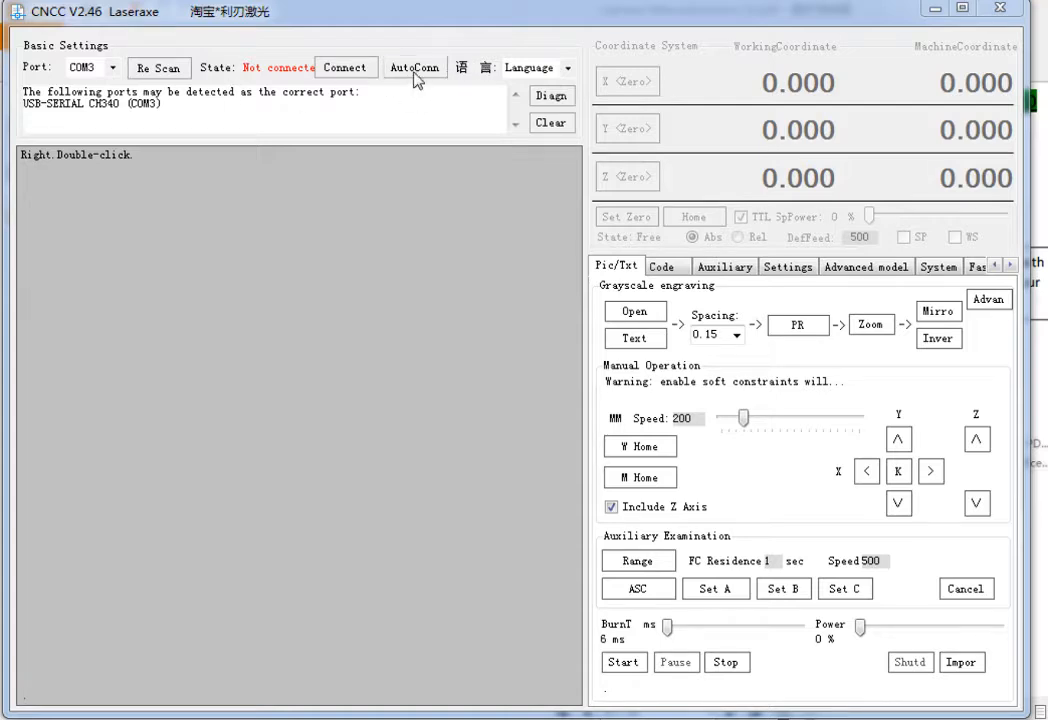
- Connect to the CNC engraver on port COM3
click(338, 66)
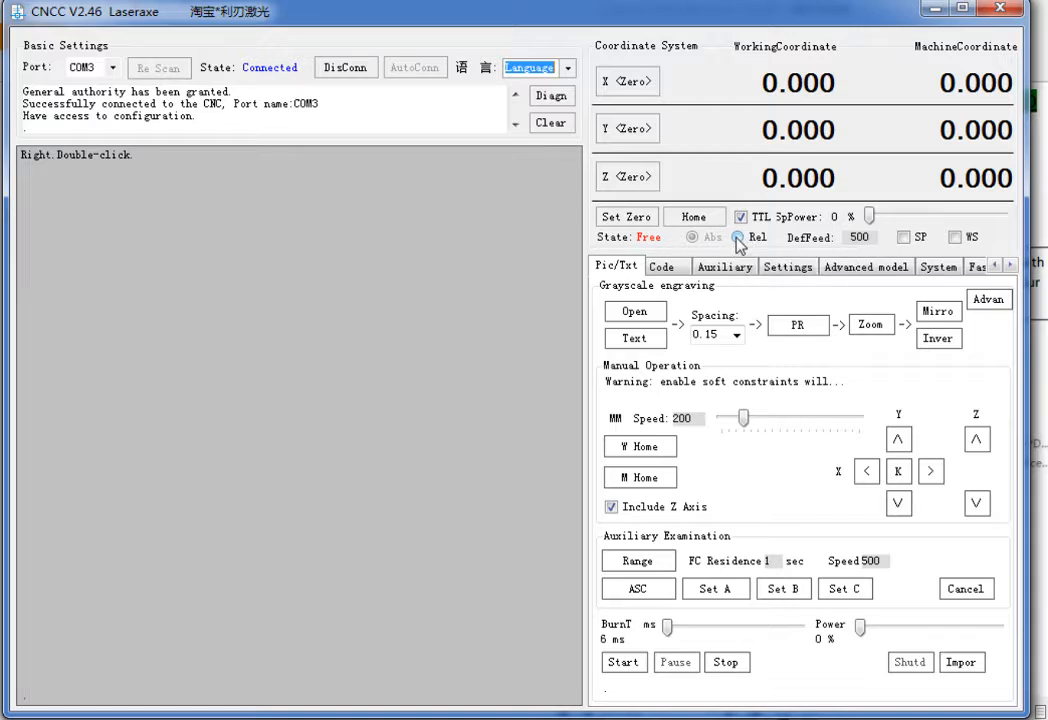
- Switch the WS and SP laser outputs on at 5% power and turn both off again
click(955, 238)
click(903, 237)
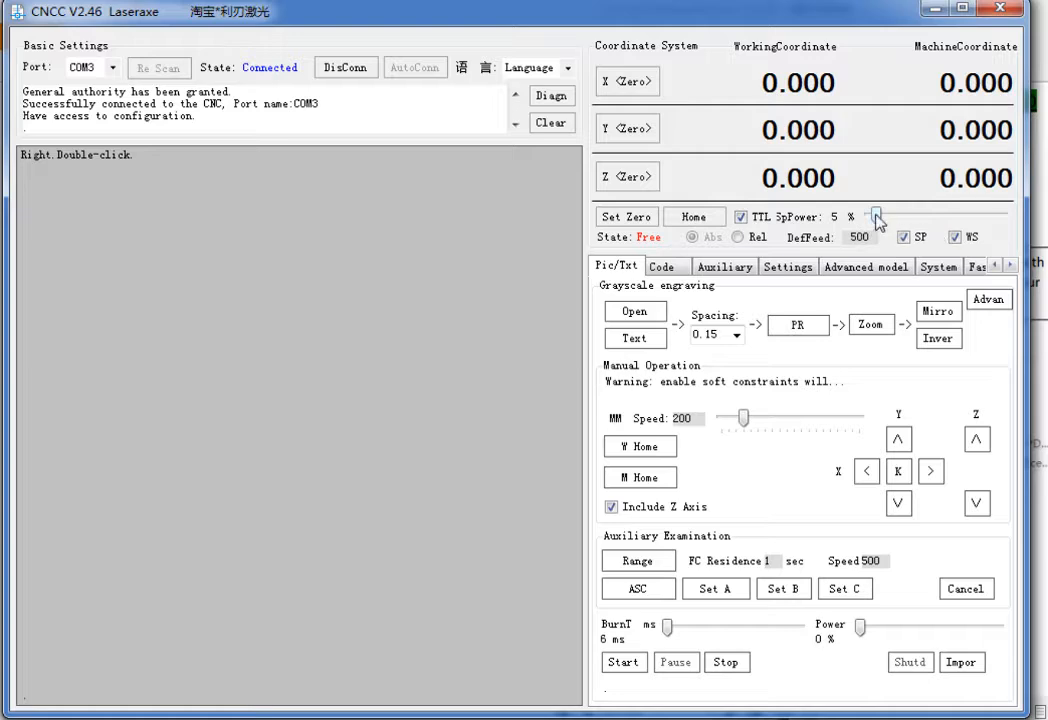
click(903, 237)
click(955, 237)
- Show the default weak and maximum power settings, and test the WS output and spindle power control
click(786, 267)
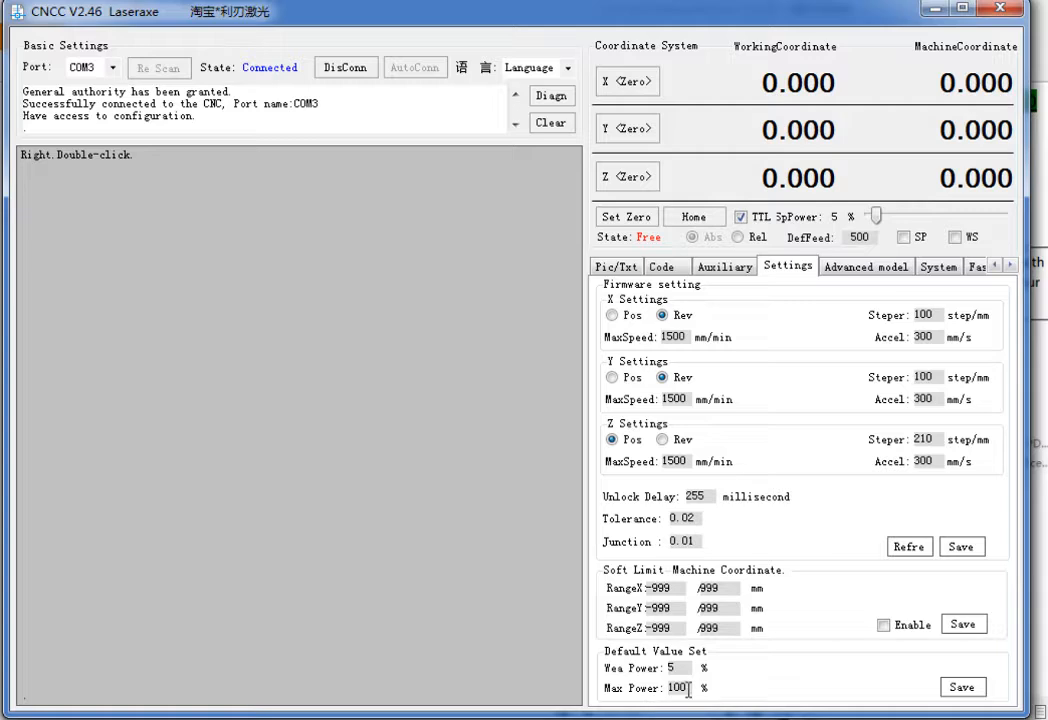
click(958, 238)
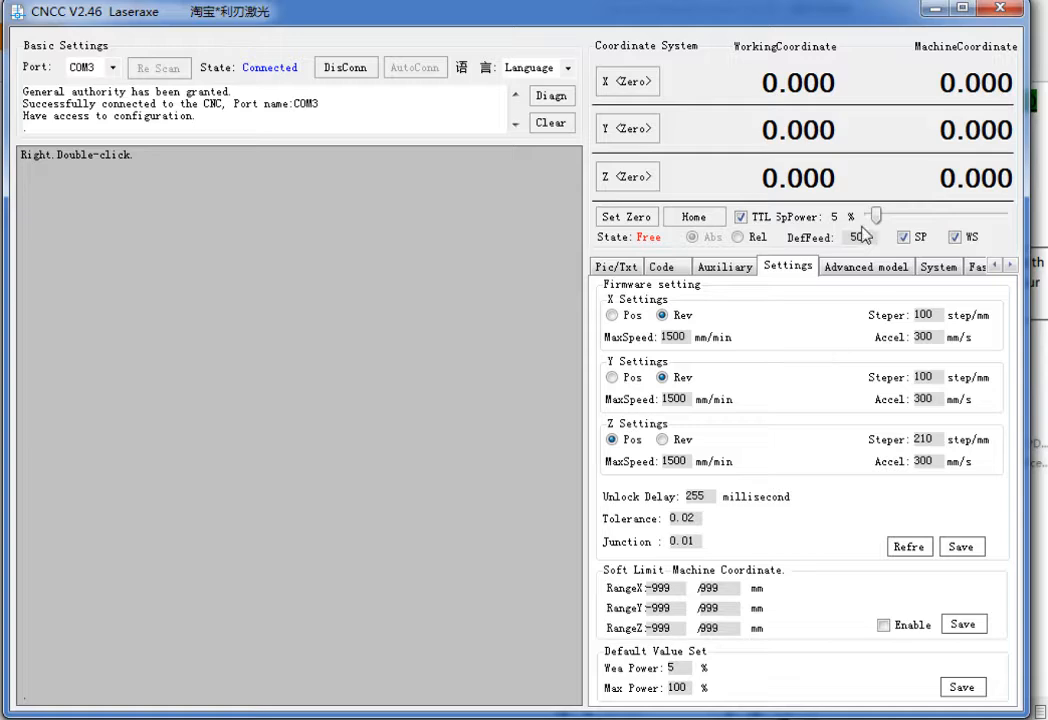
click(955, 237)
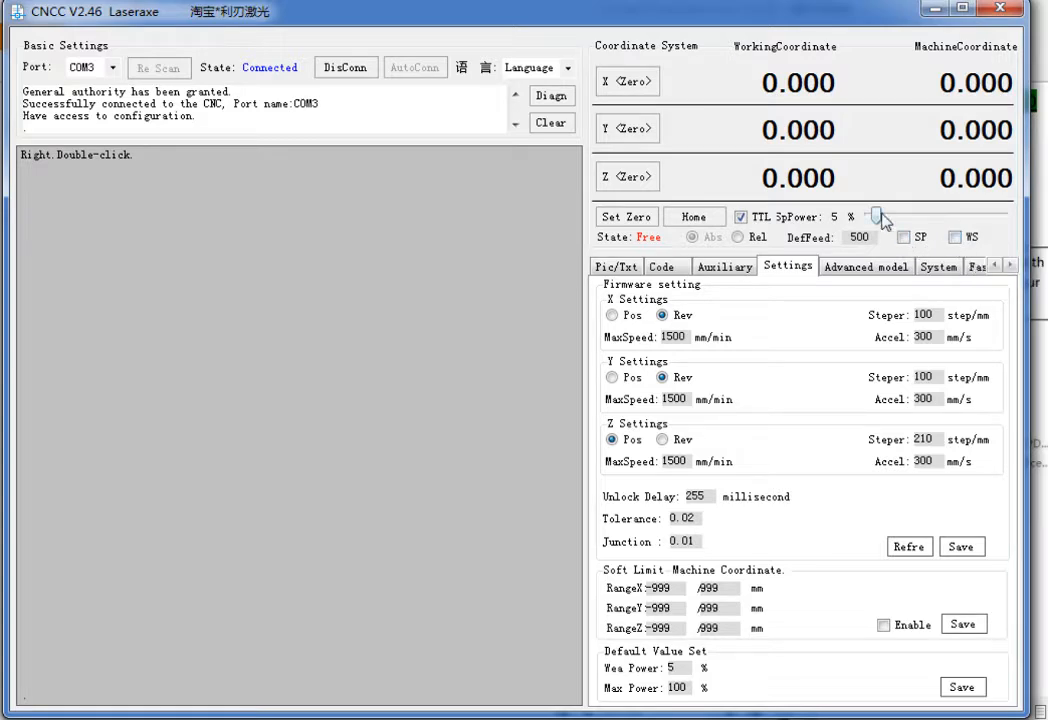
drag(876, 216, 1022, 217)
click(955, 238)
click(955, 238)
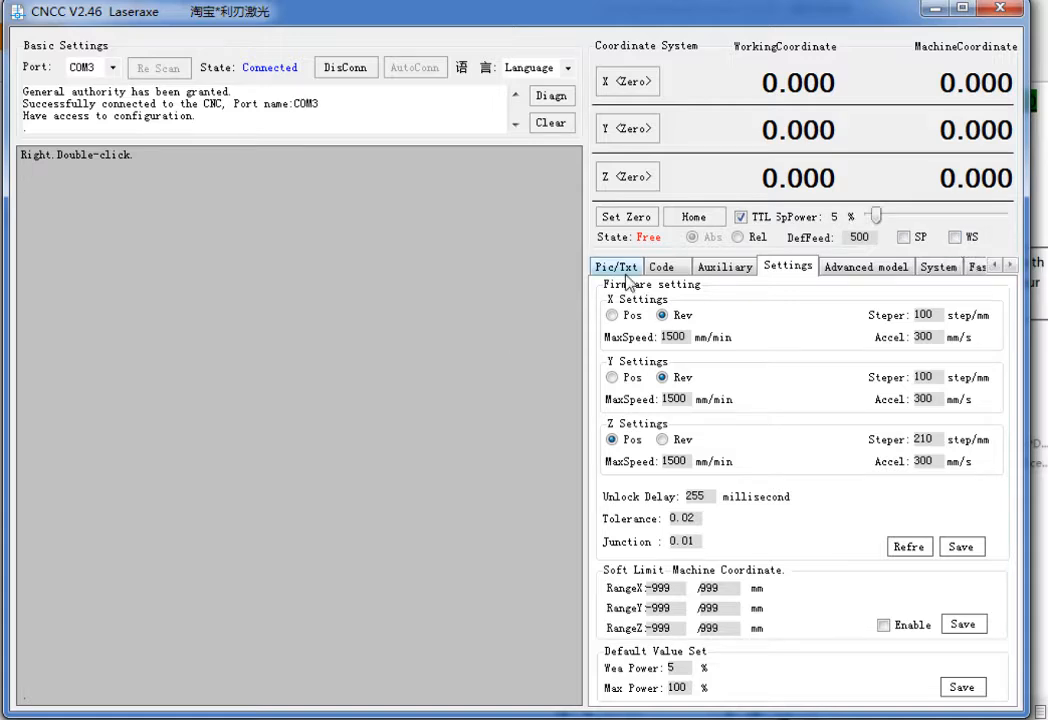
- Examine the advanced picture and text processing options, and return to the primary engraving controls
click(616, 266)
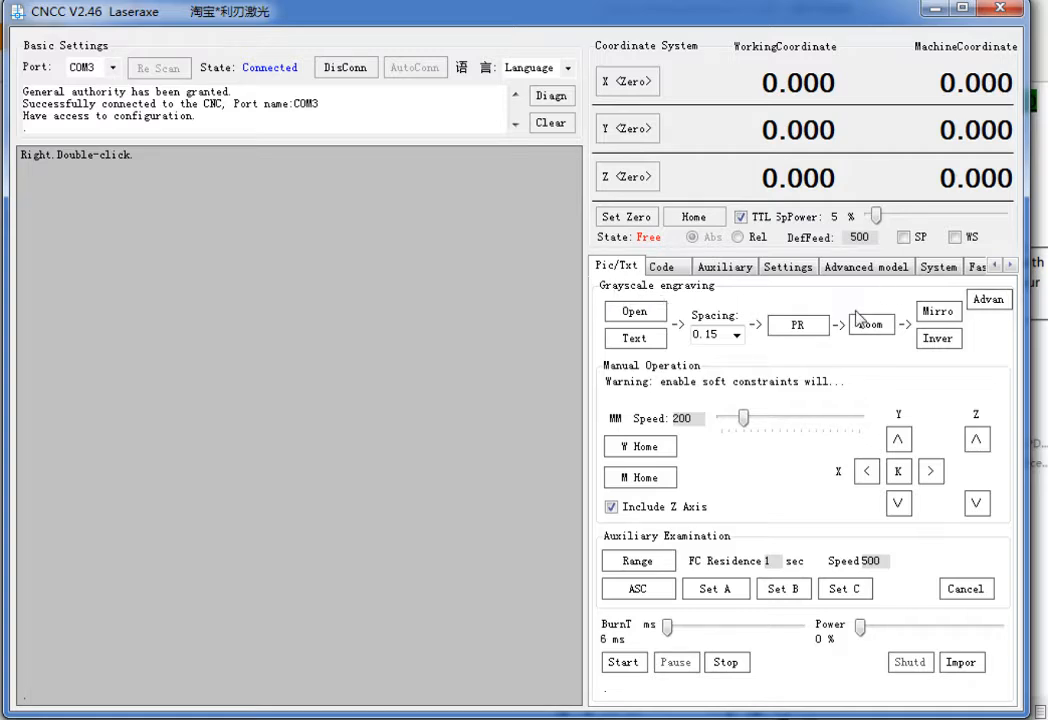
click(986, 305)
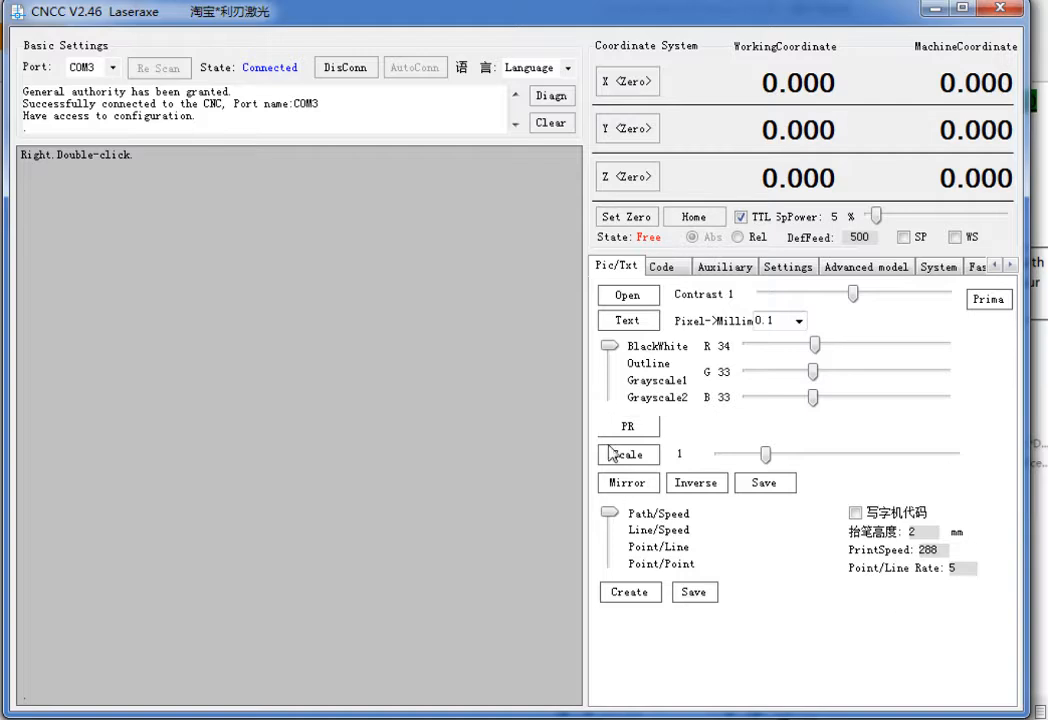
click(993, 301)
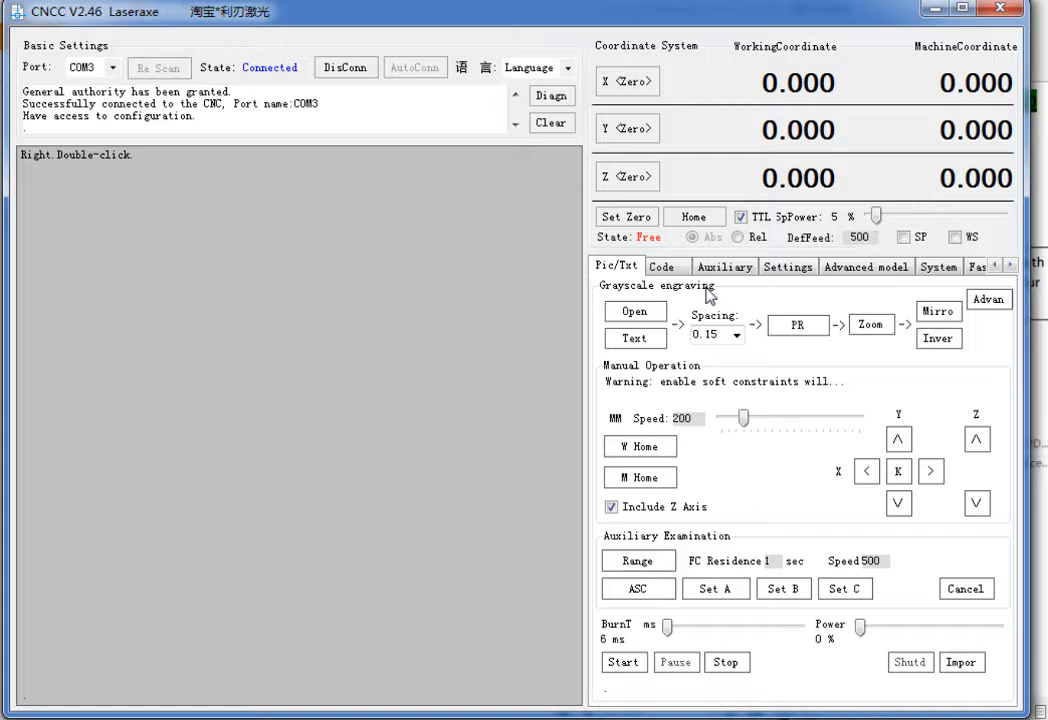
click(980, 301)
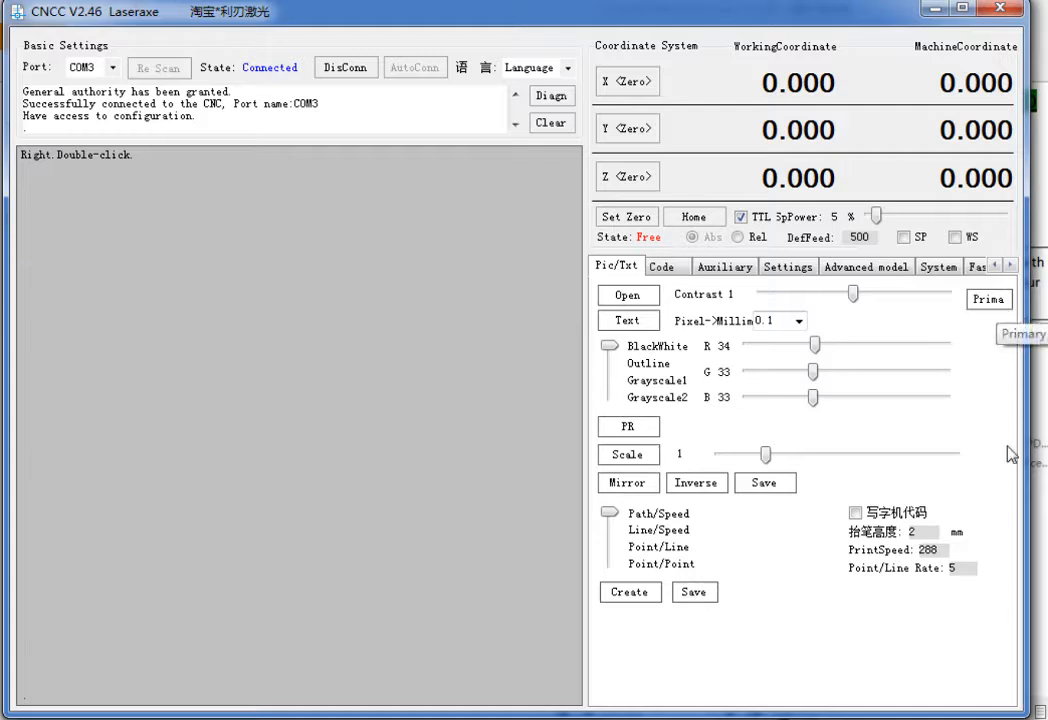
click(853, 296)
key(Return)
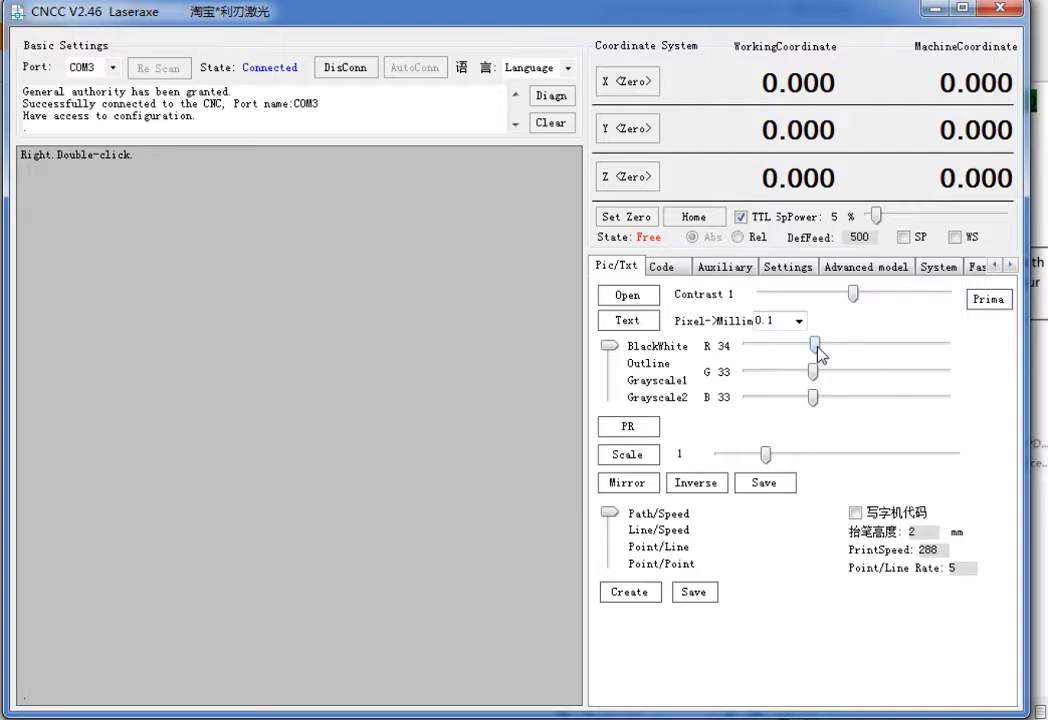
click(988, 300)
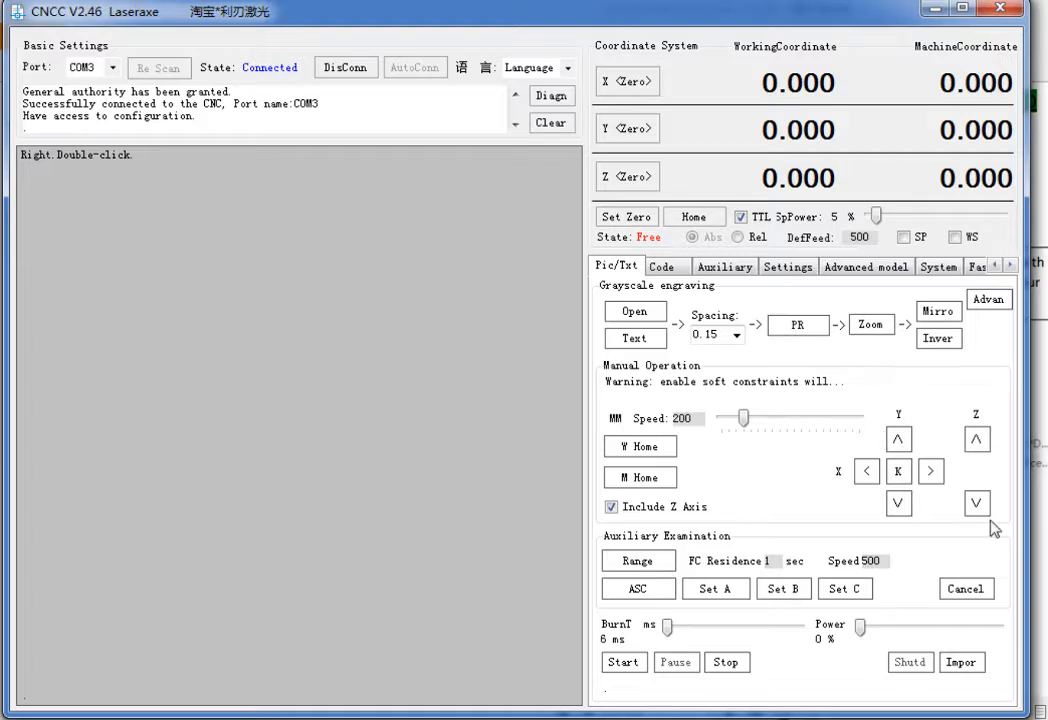
- Activate keyboard control for manual movement and raise the manual speed to 1000
click(900, 472)
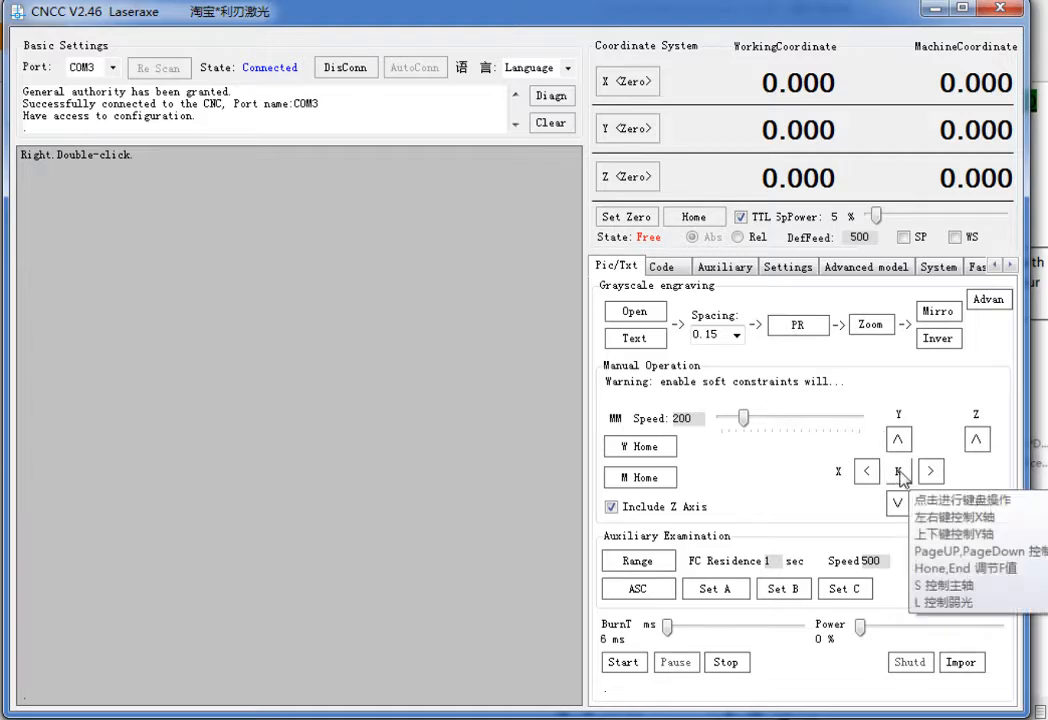
click(900, 472)
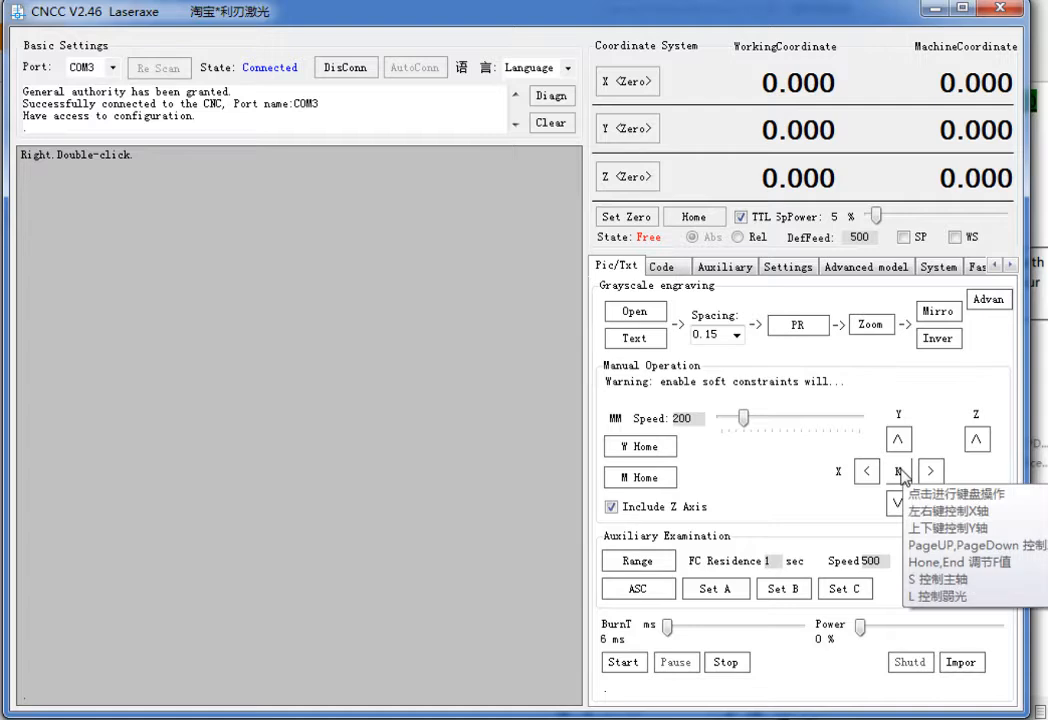
click(904, 477)
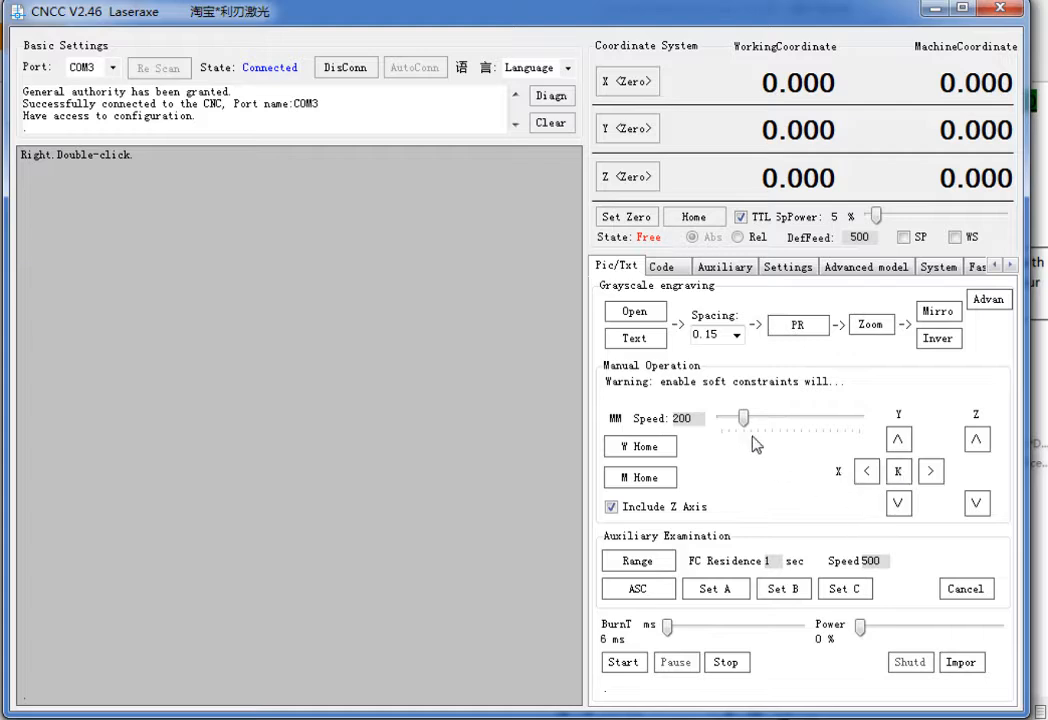
drag(745, 418, 870, 421)
- Set the burn time to 81 ms and the engraving power to 19%
drag(668, 637, 768, 626)
drag(859, 626, 915, 626)
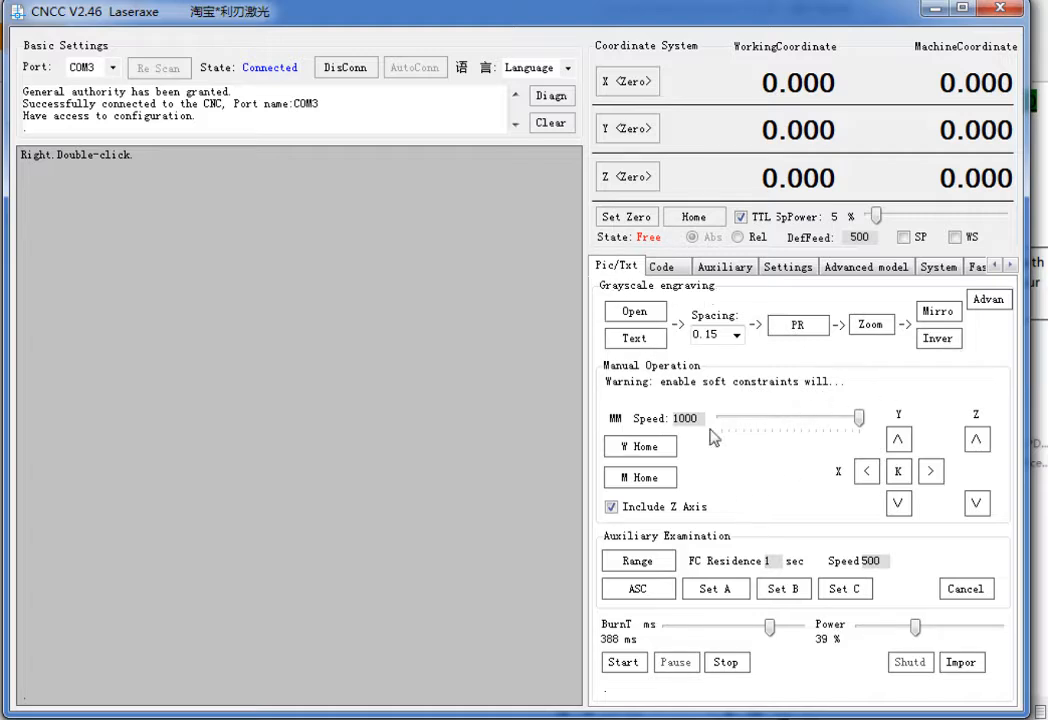
drag(776, 631, 701, 631)
drag(916, 628, 899, 628)
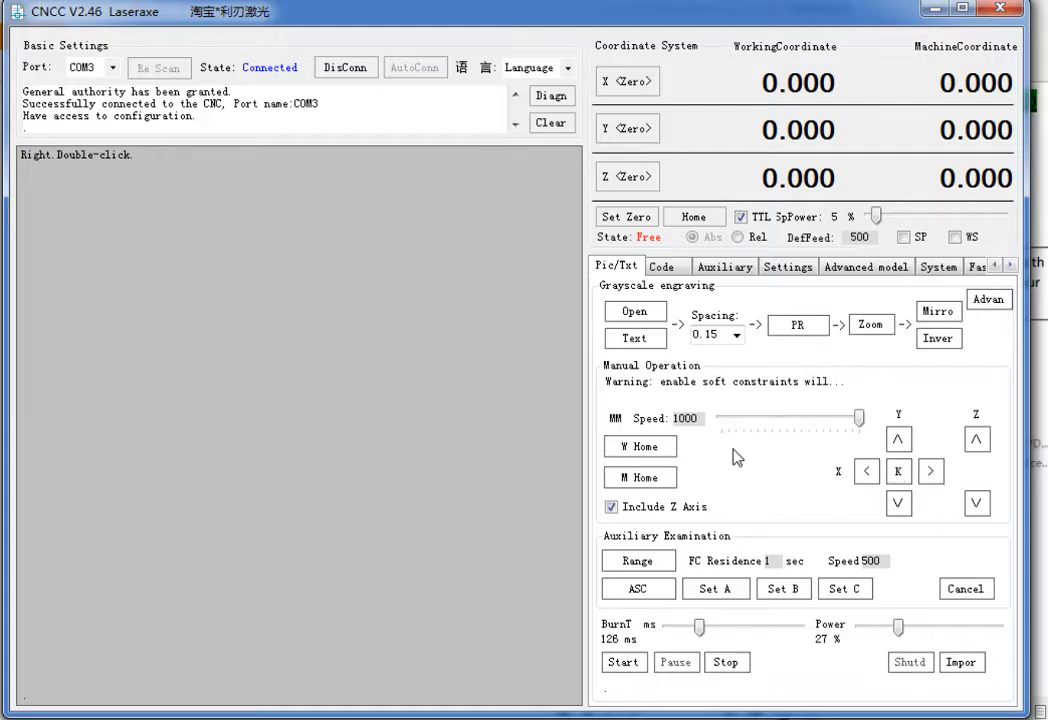
drag(697, 627, 685, 632)
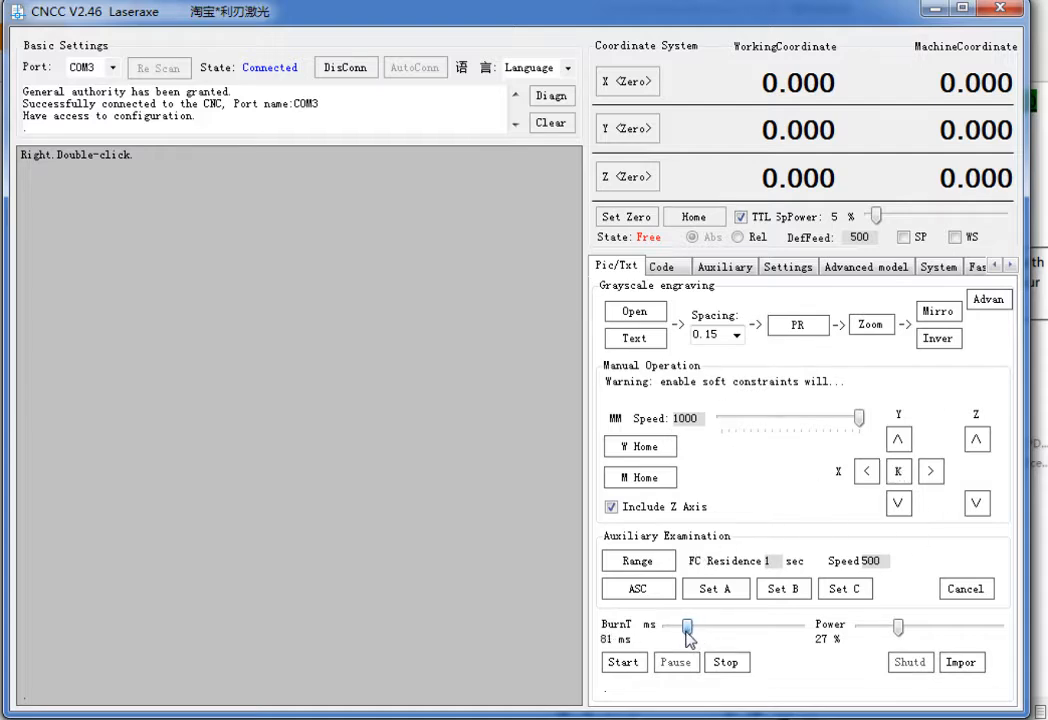
drag(896, 628, 889, 634)
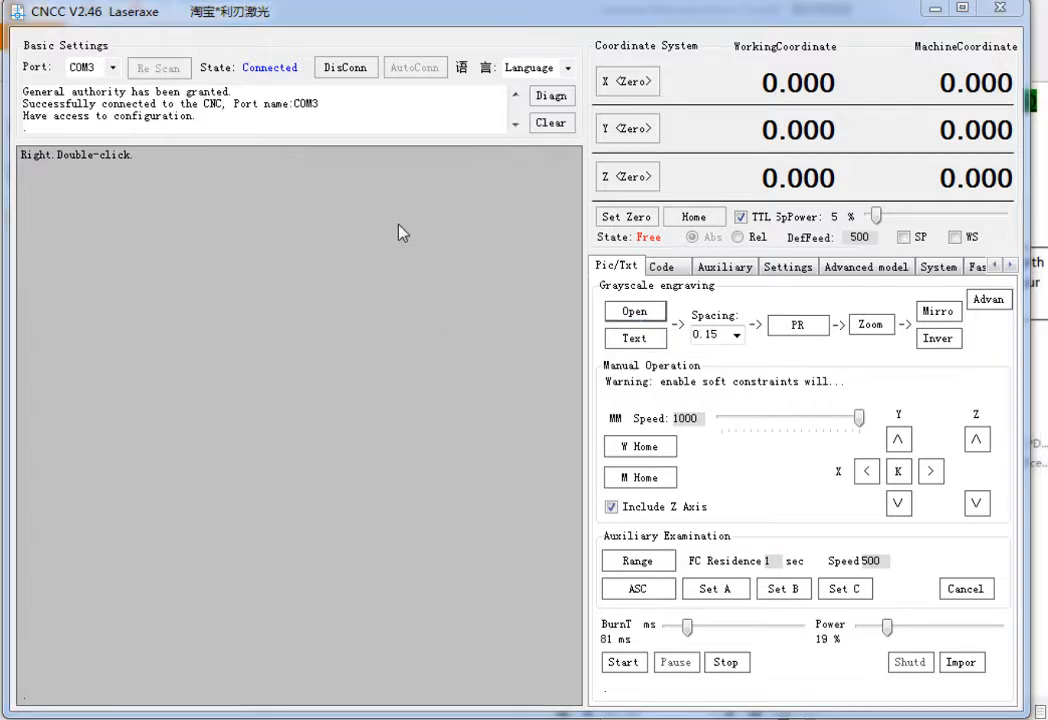
- Load the color photo of the woman for engraving and set the spacing to 0.1
double_click(397, 231)
double_click(528, 164)
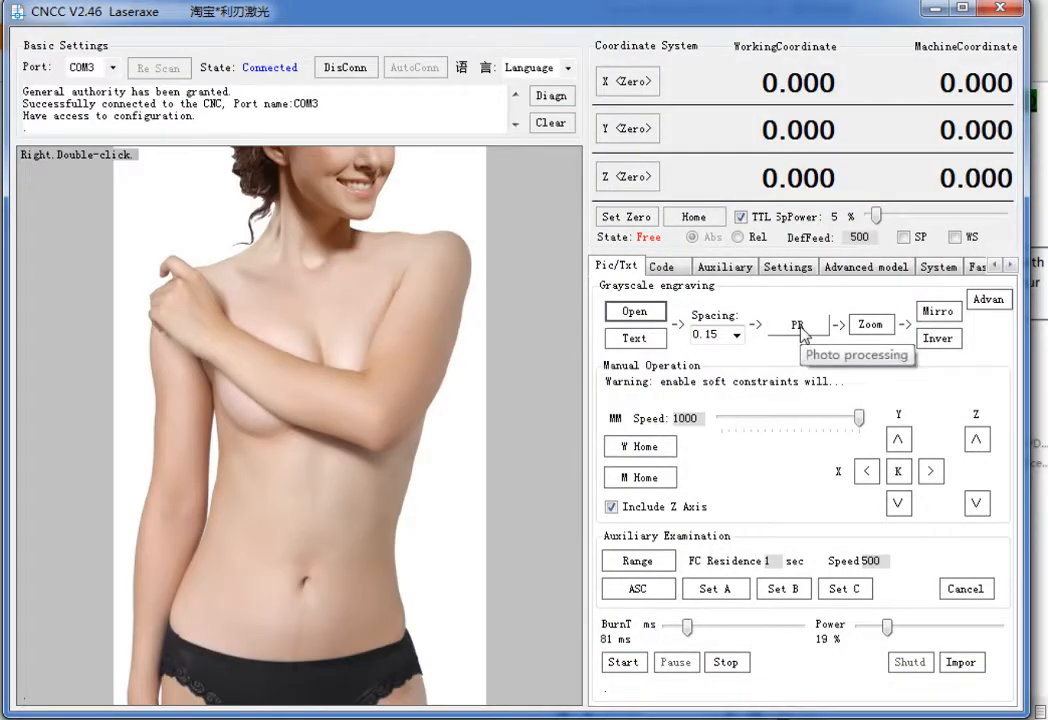
click(716, 334)
click(712, 376)
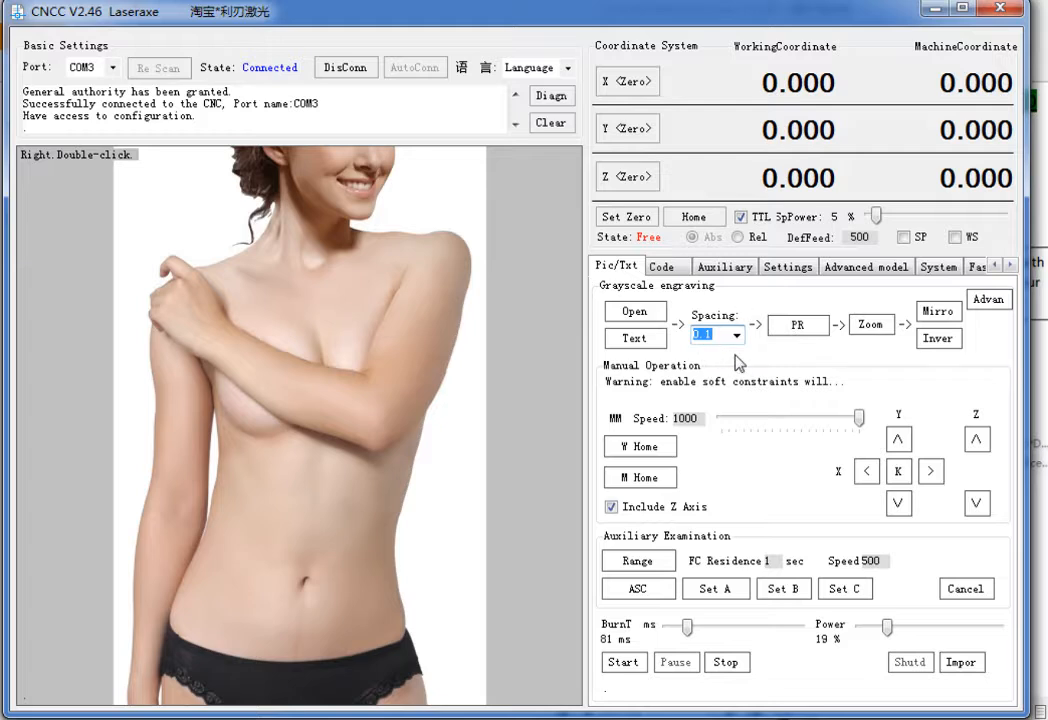
- Process the photo with the dense dotted grayscale style and check the upper part of the picture
click(798, 326)
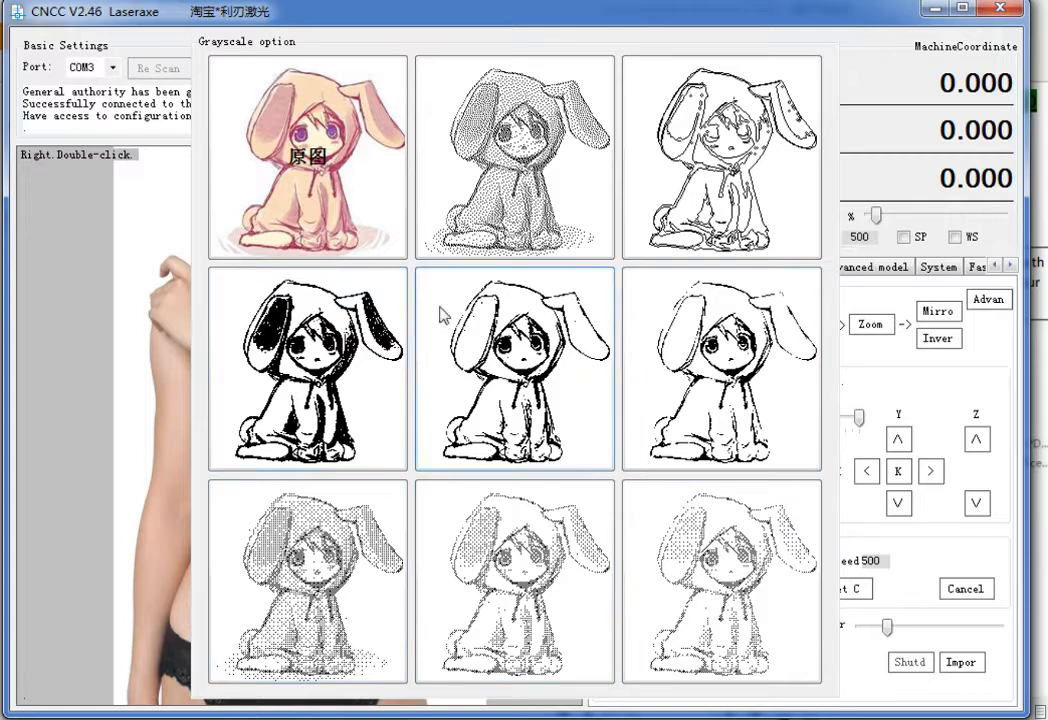
click(520, 188)
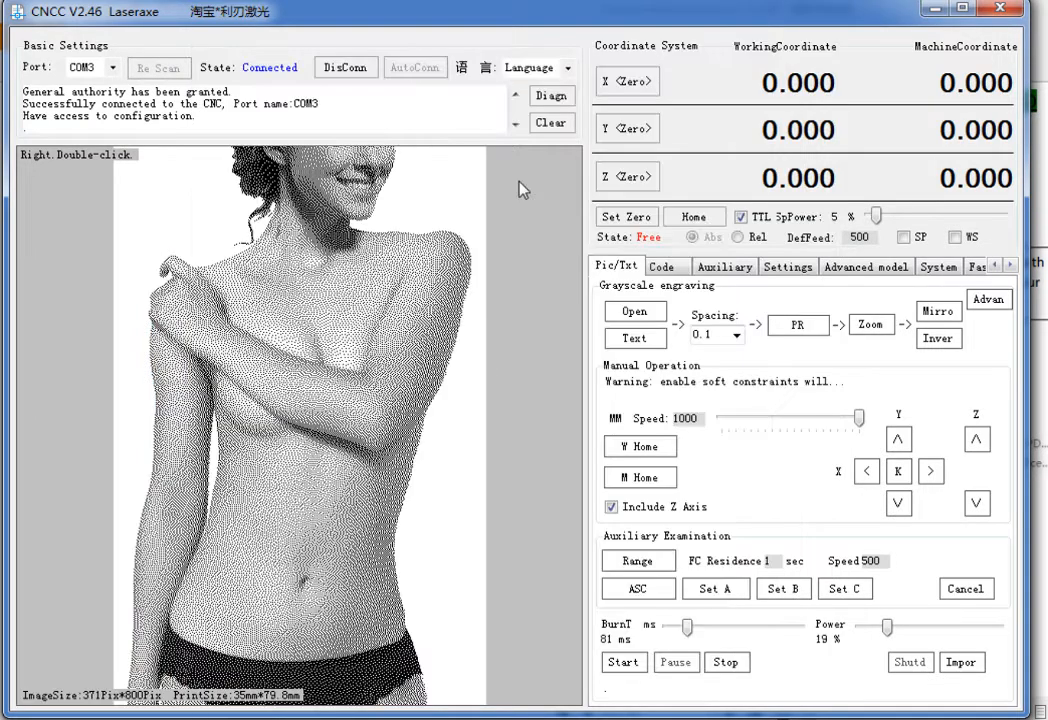
mouse_move(391, 264)
mouse_down()
mouse_move(363, 475)
mouse_move(386, 241)
mouse_up()
drag(366, 508, 334, 435)
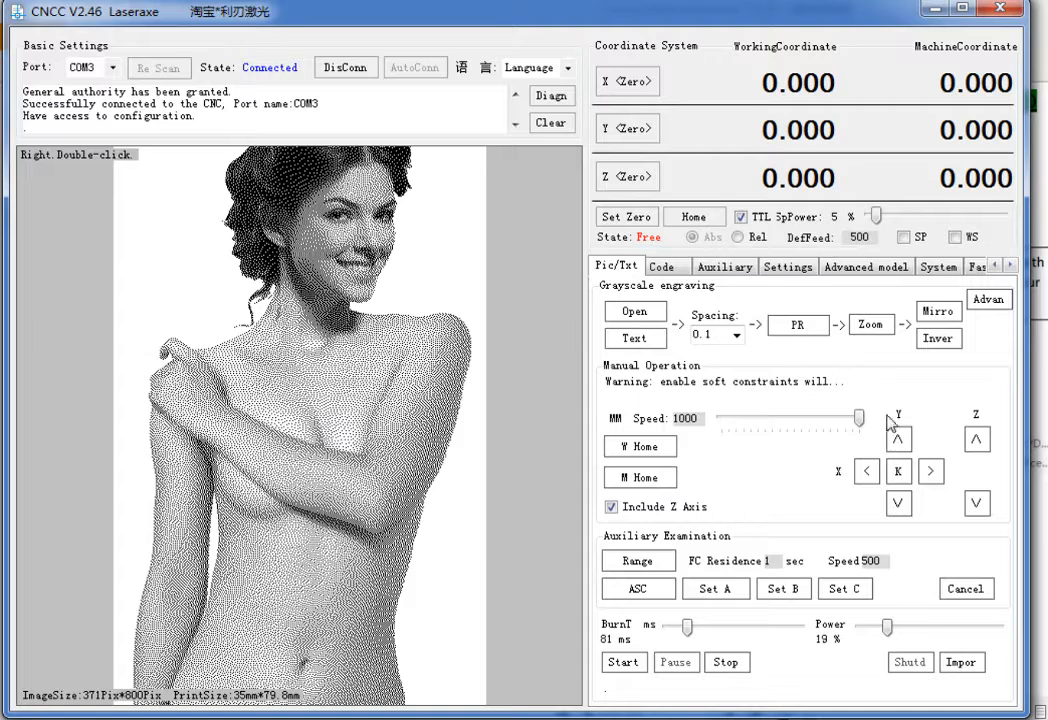
- Set the engraving dimension to 20 x 45.6 mm and reapply the dense dotted grayscale style to the resized photo
click(870, 325)
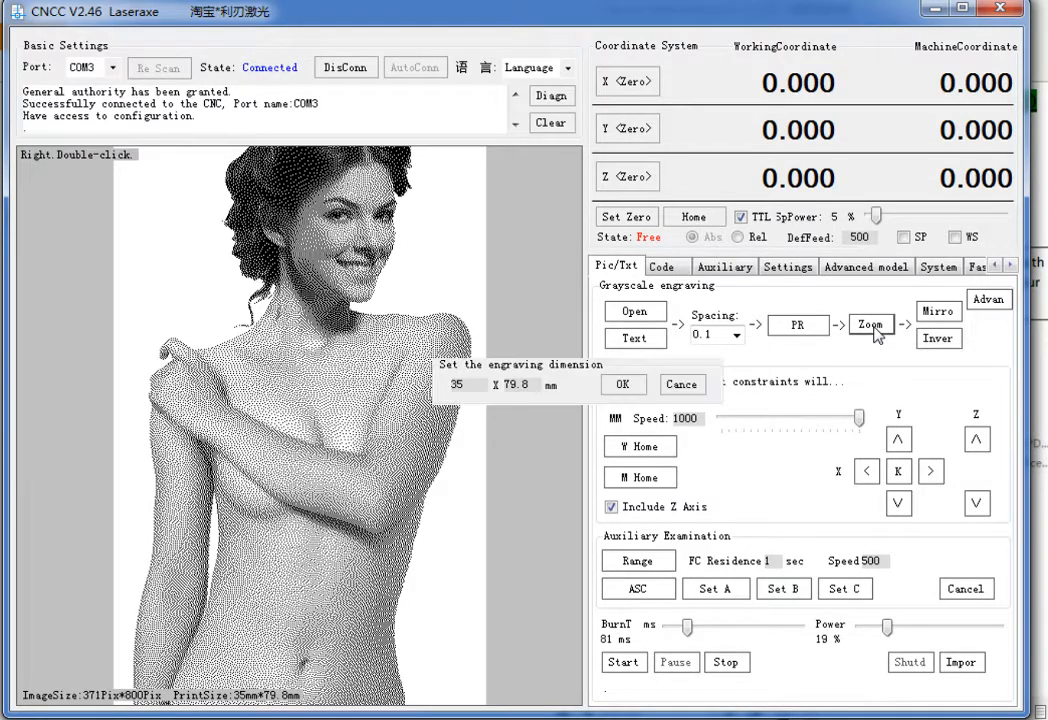
double_click(470, 386)
text(20)
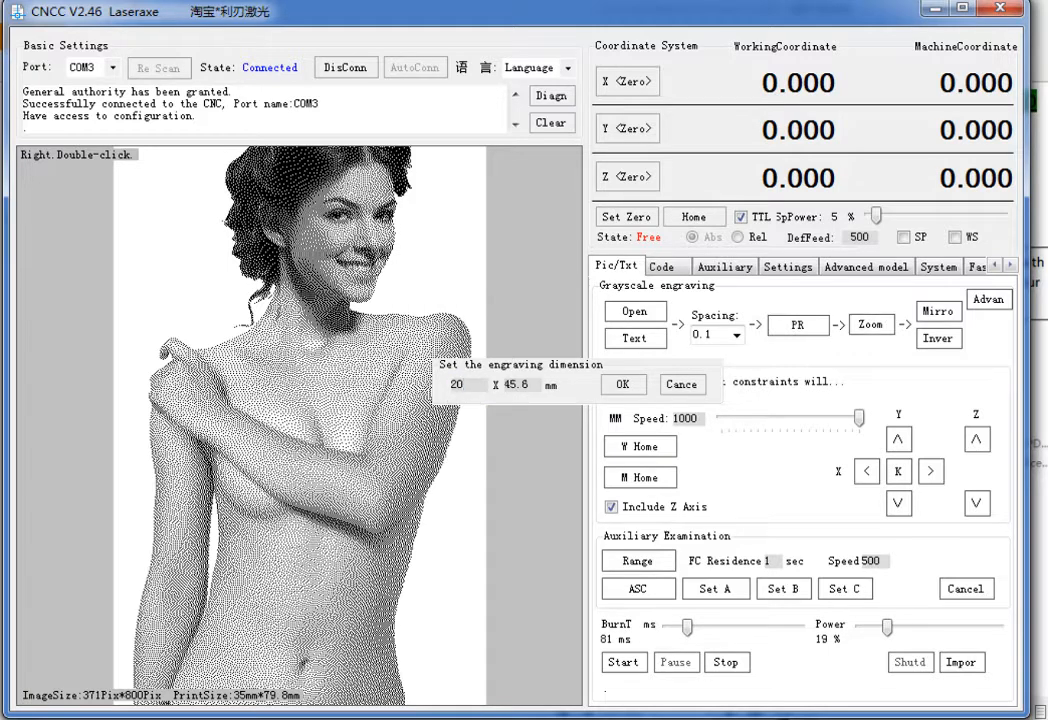
click(621, 384)
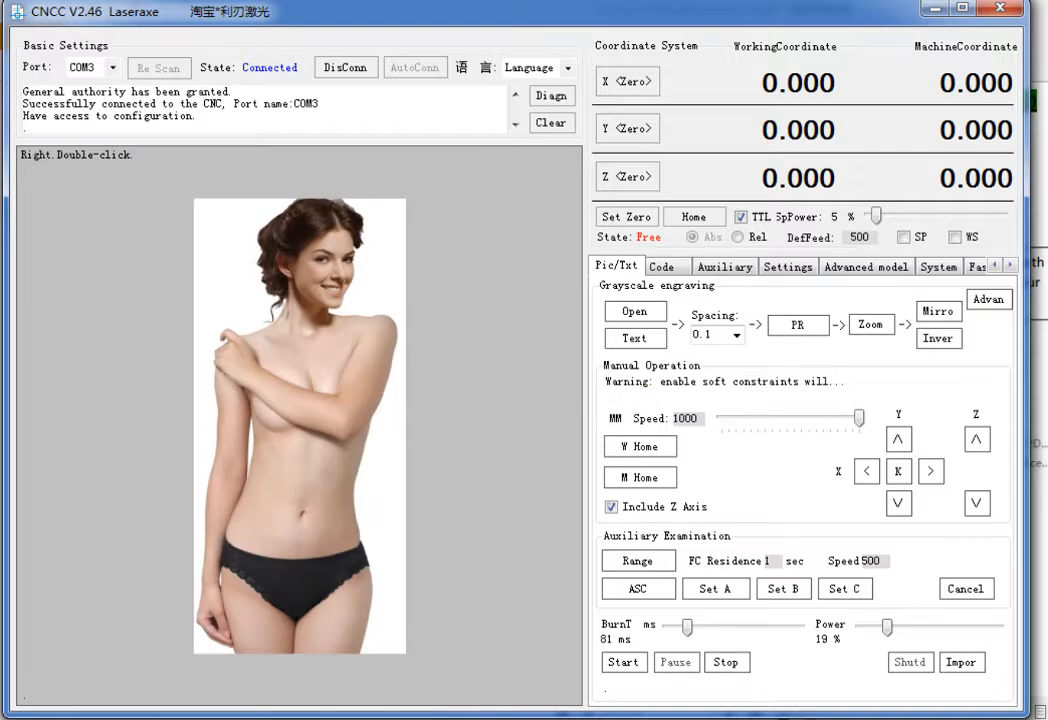
click(815, 330)
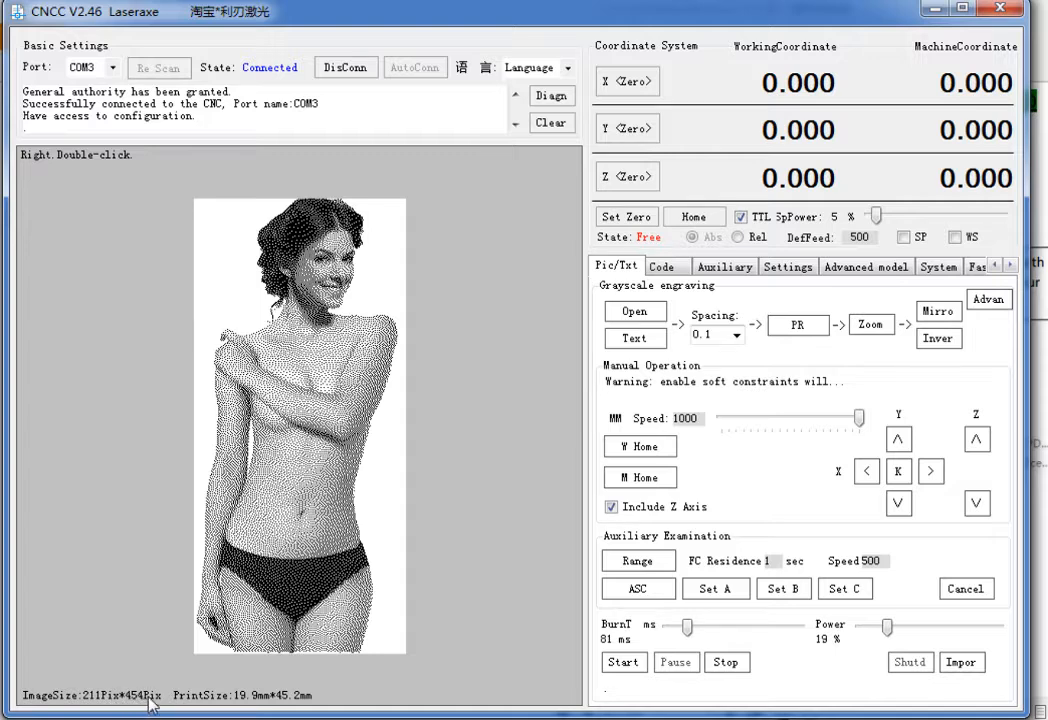
- Try mirroring the processed photo and inverting its black and white, reverting each effect
click(944, 314)
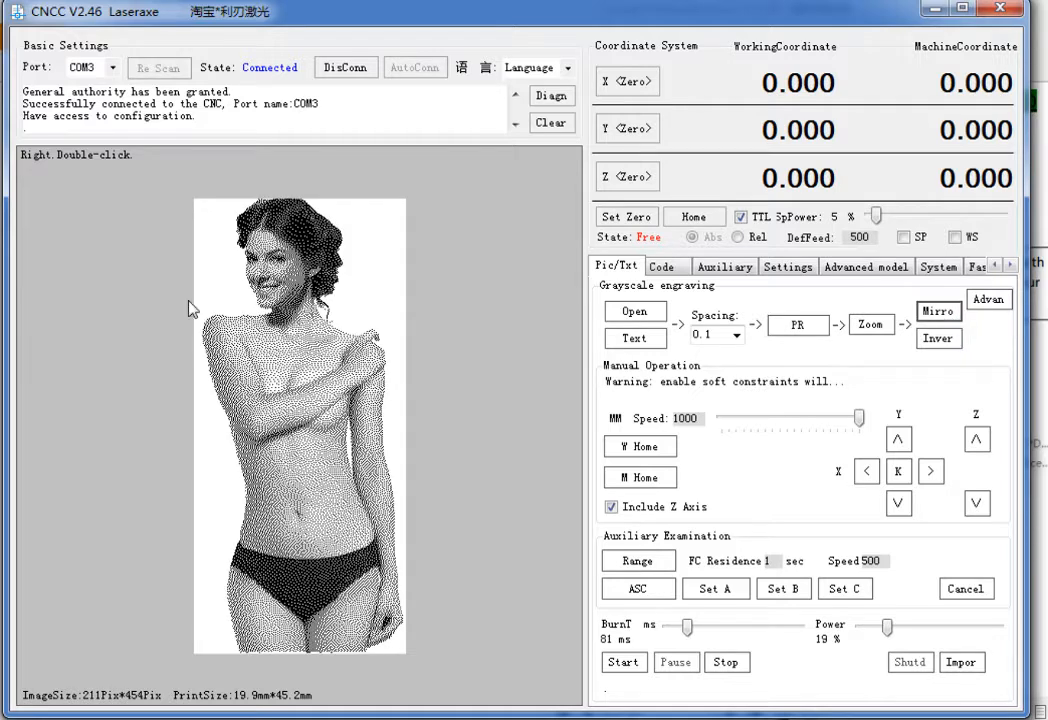
click(942, 315)
click(938, 342)
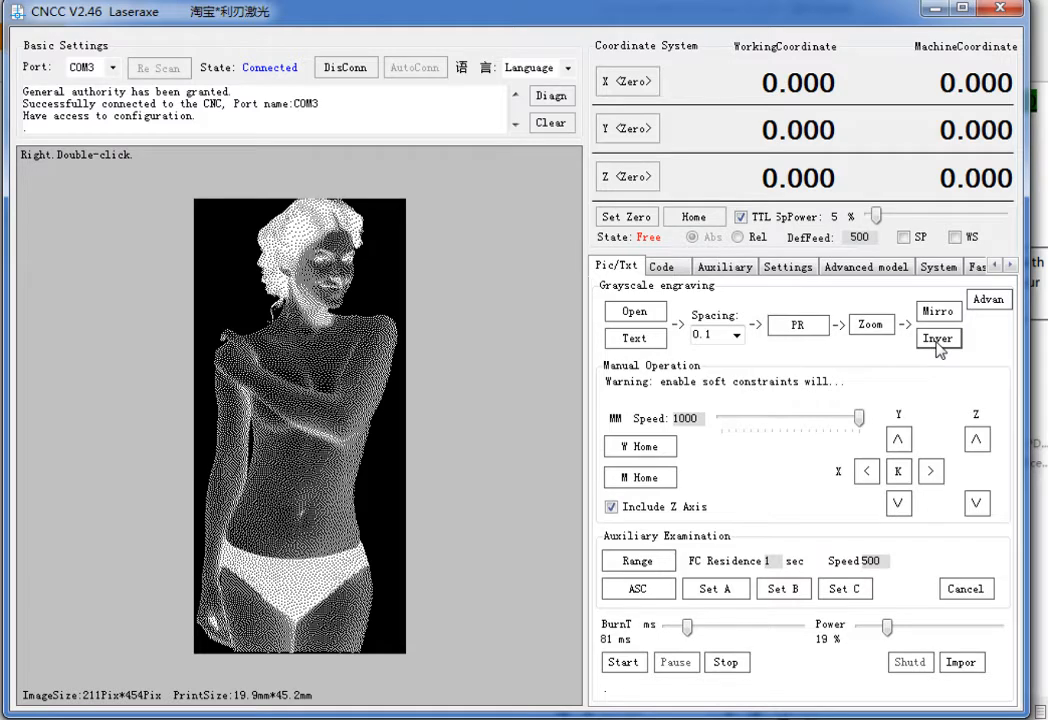
click(939, 343)
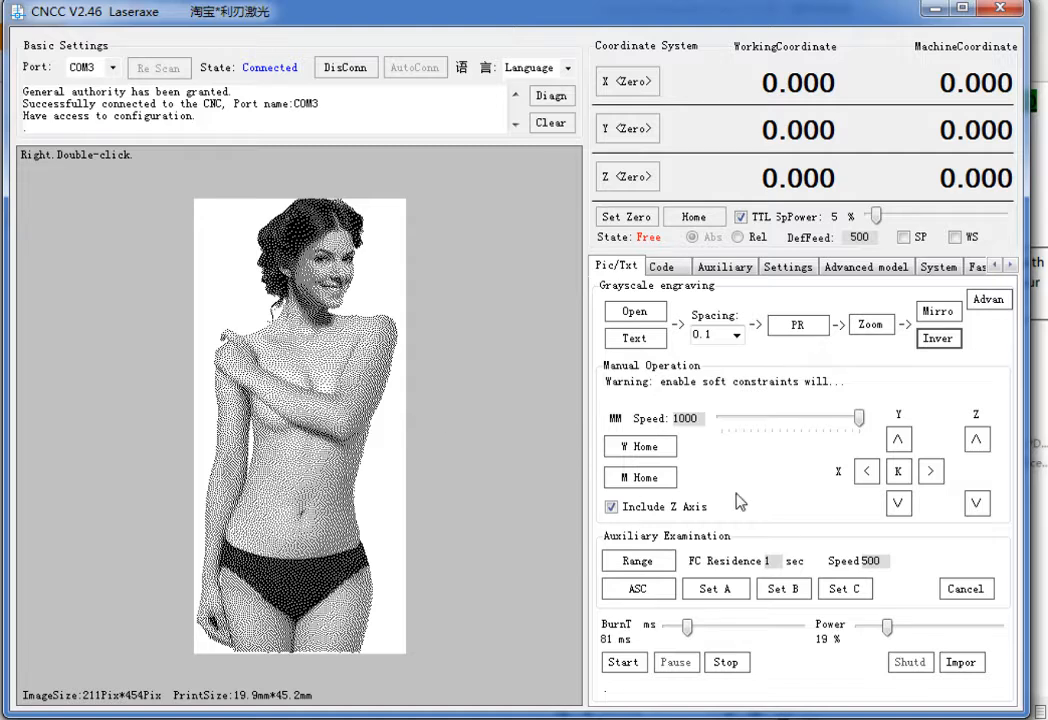
- Jog the laser head to about X -6.34, Y -7.66 and set that position as the working zero
click(868, 472)
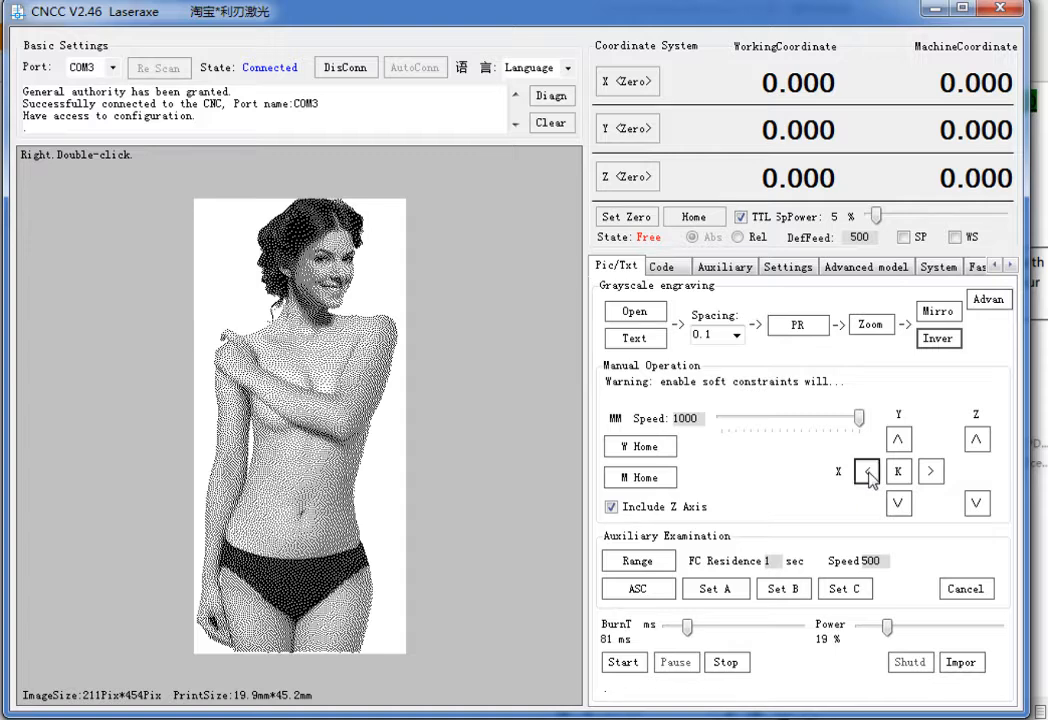
click(906, 506)
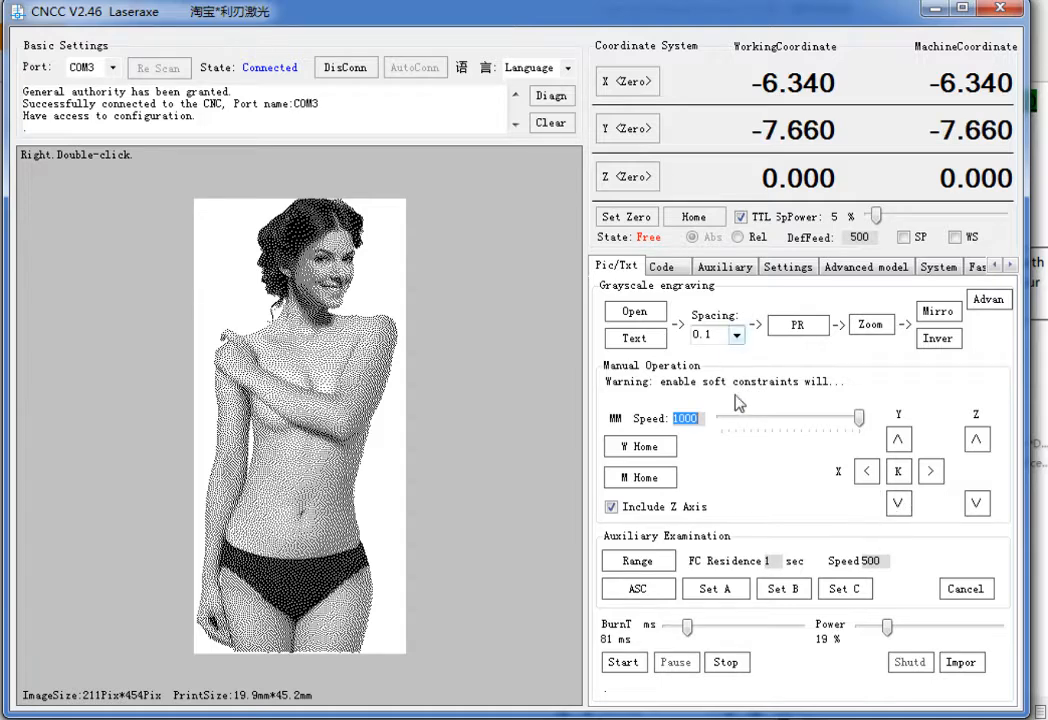
click(635, 221)
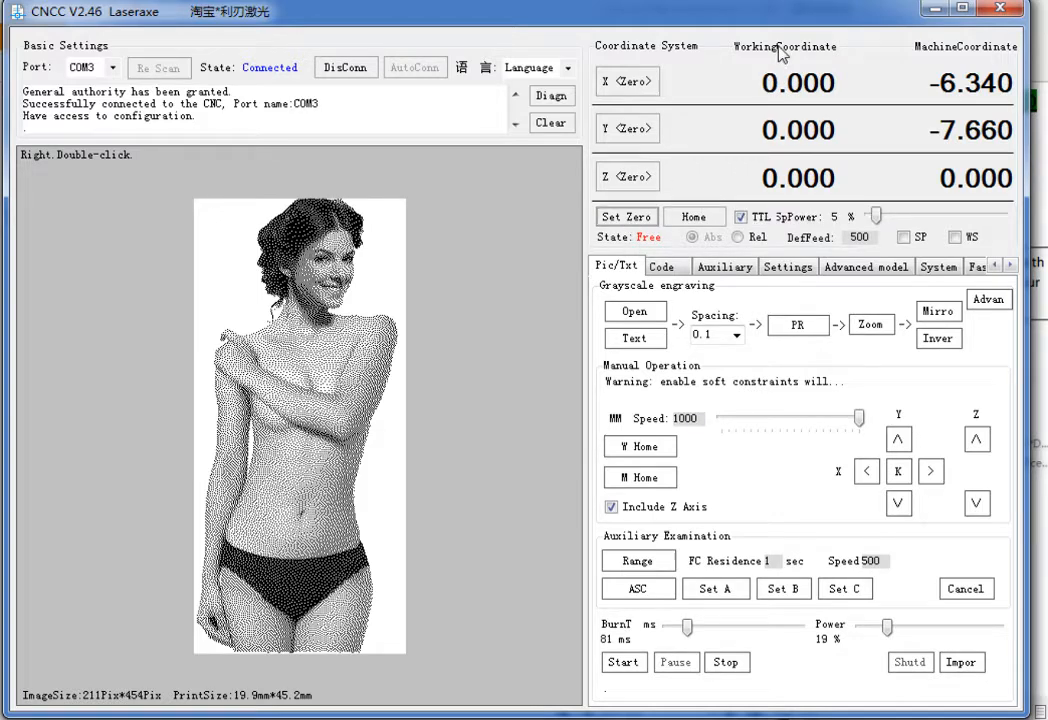
- Start engraving the processed photo
click(623, 662)
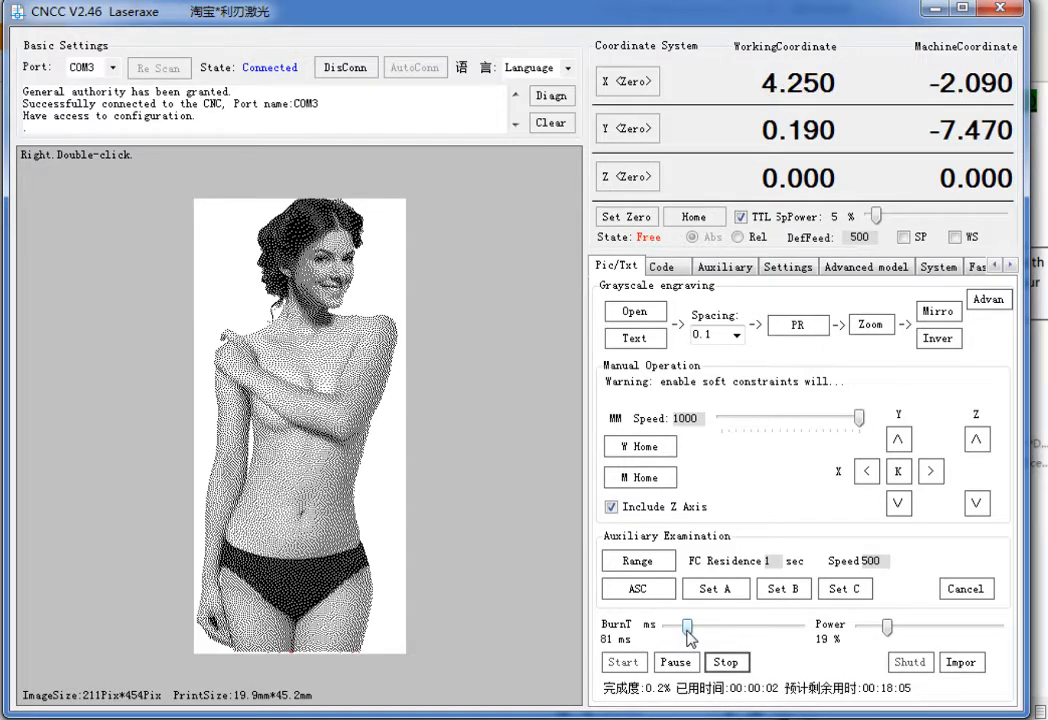
- Adjust the running engraving to a burn time of 81 ms and a laser power of 27 %
mouse_move(688, 637)
mouse_down()
mouse_move(677, 632)
mouse_move(689, 636)
mouse_up()
drag(887, 628, 899, 640)
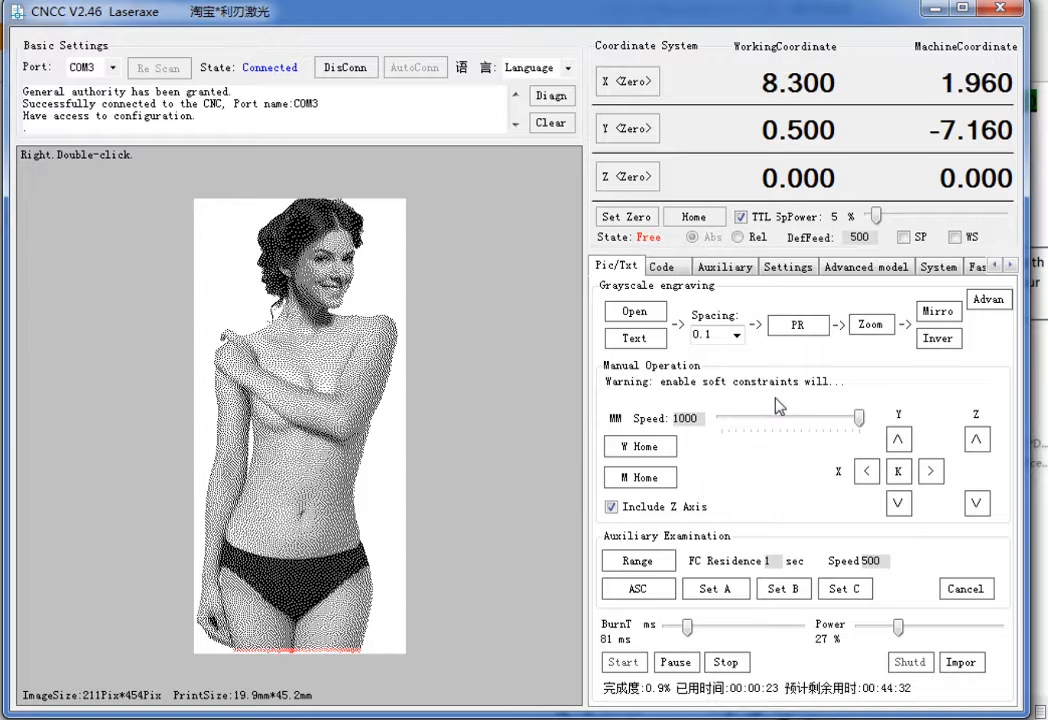
- Pause and resume the running engraving job before stopping it completely
click(677, 664)
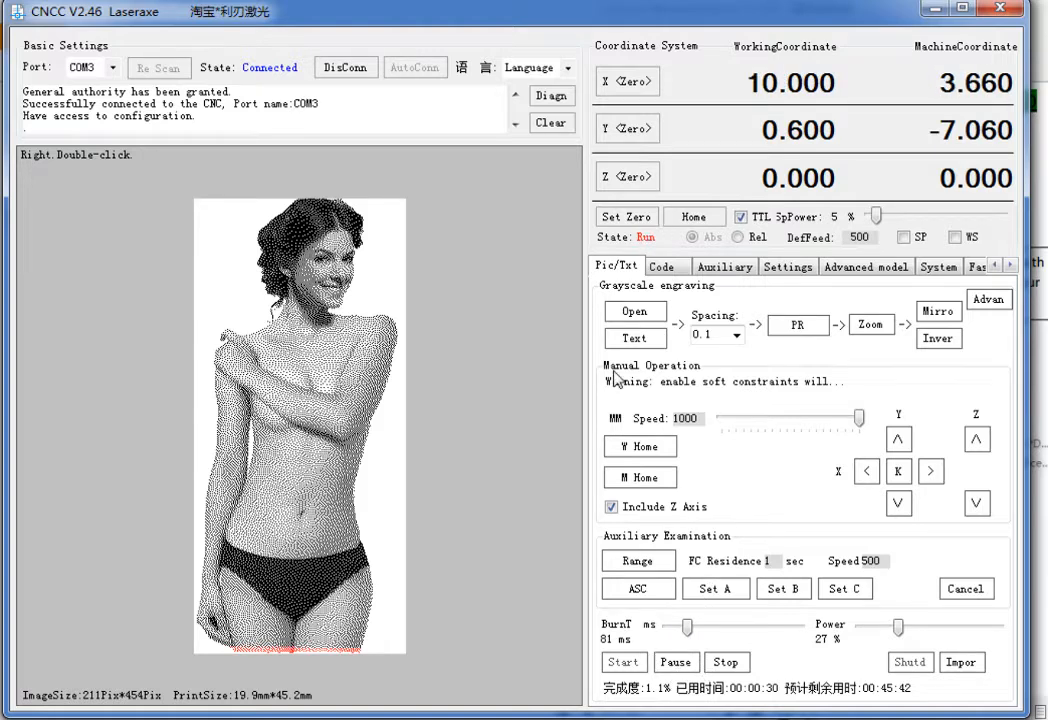
click(686, 663)
click(724, 662)
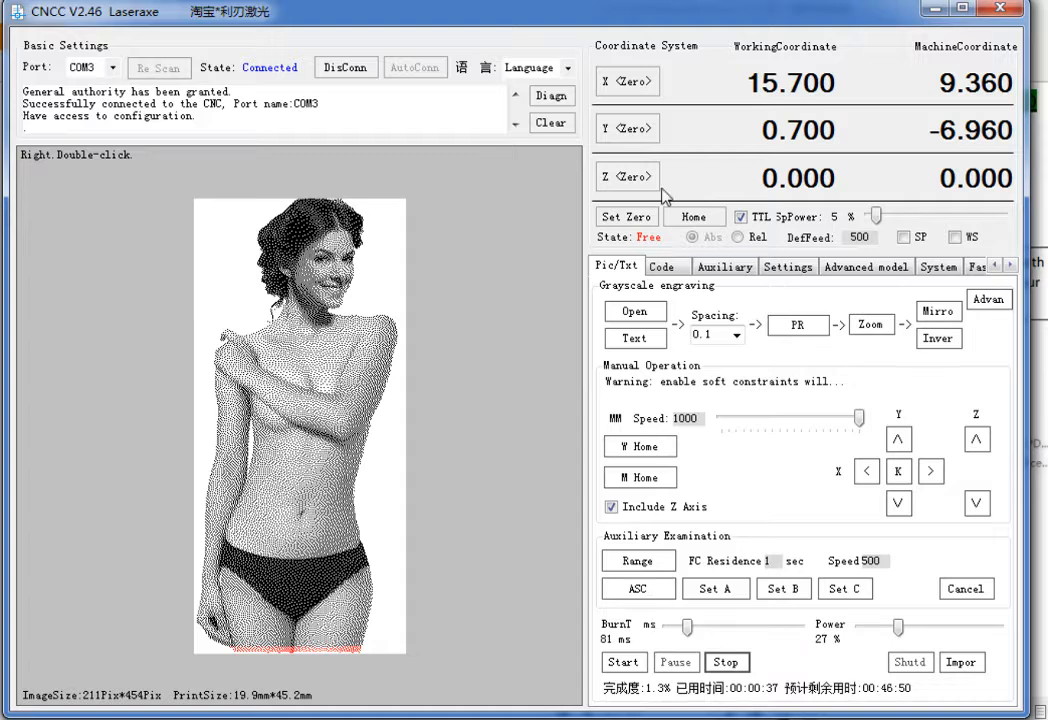
- Set the laser head's current position as the working zero and store it as point A
click(632, 218)
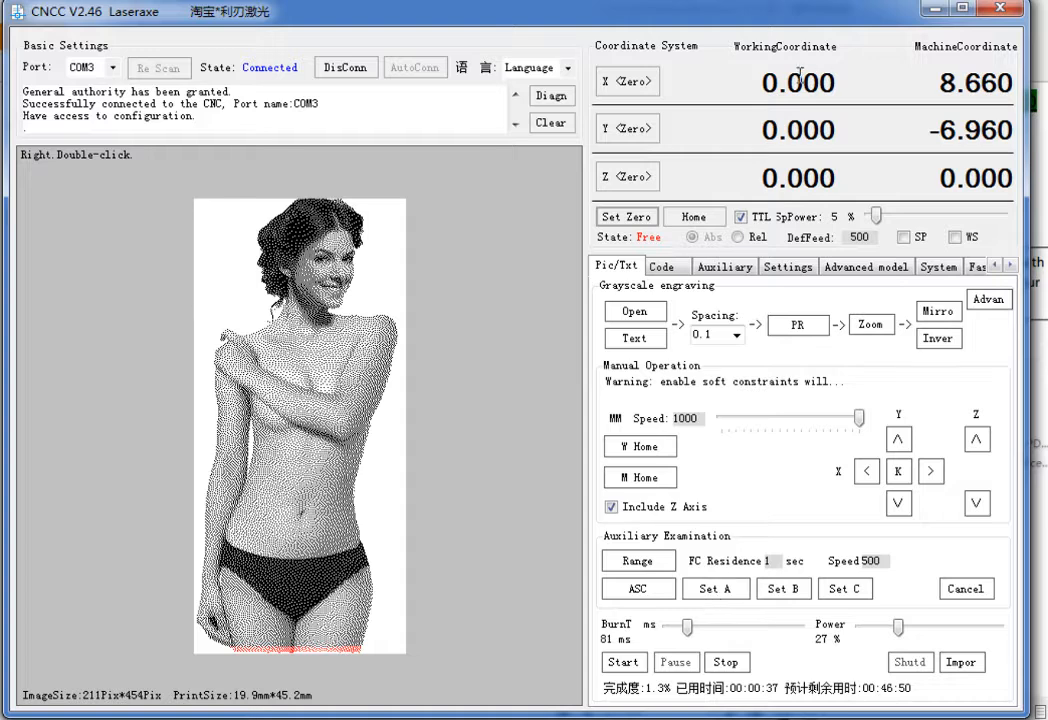
click(711, 590)
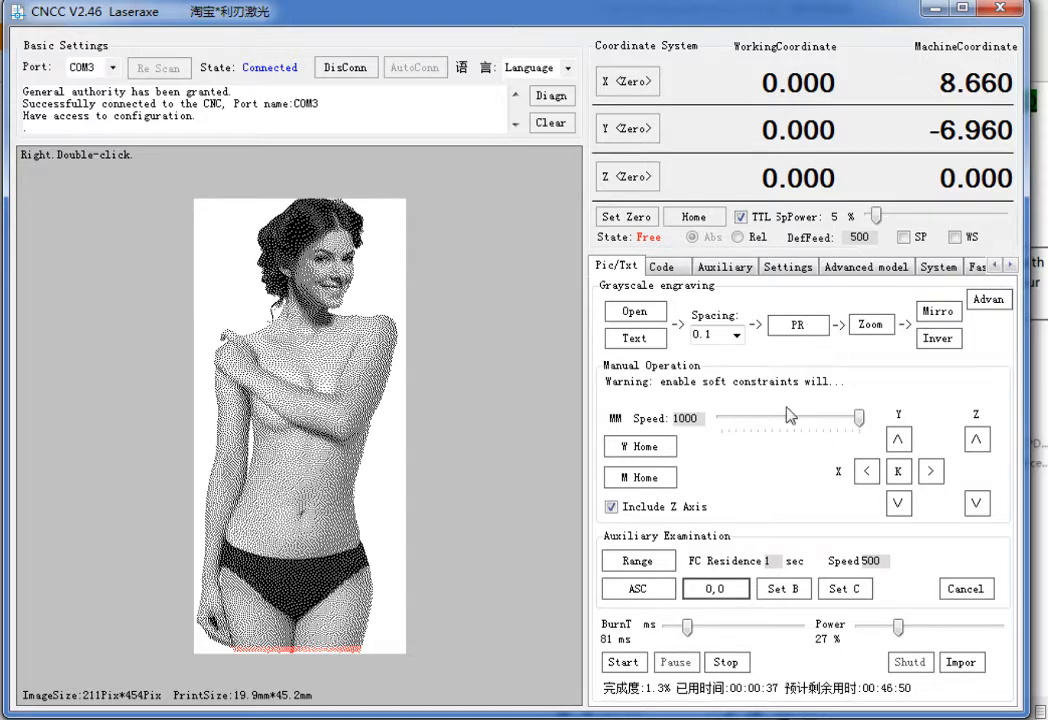
- Jog the laser head along X to about 22.48 mm and store that position as point B
click(932, 472)
click(932, 479)
click(932, 479)
click(932, 479)
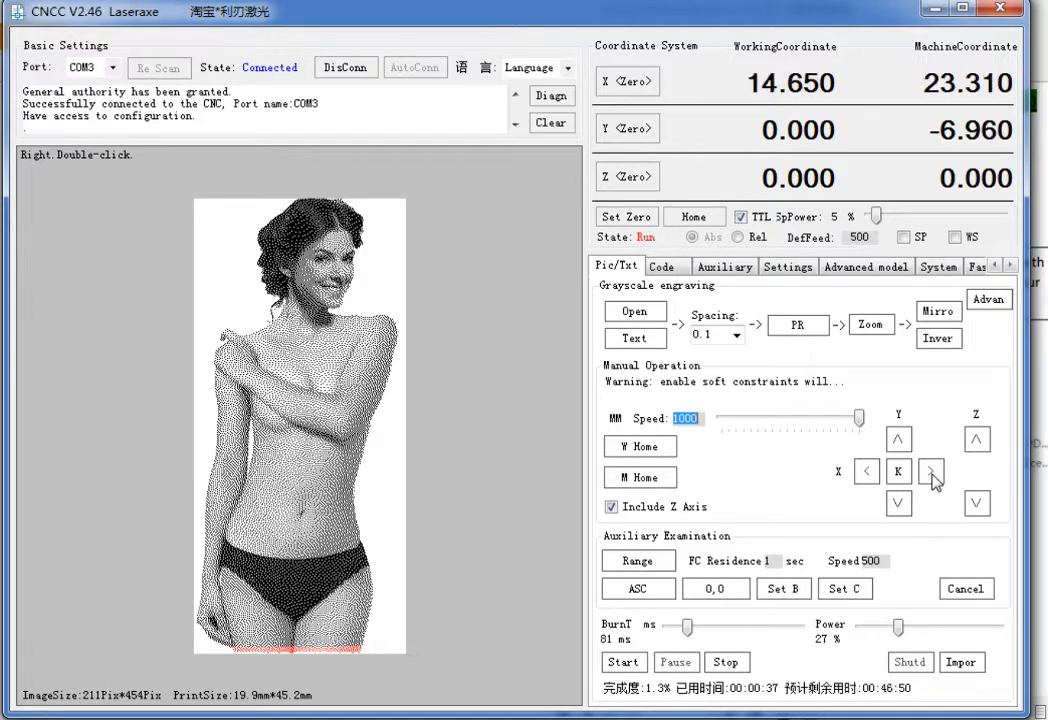
click(932, 479)
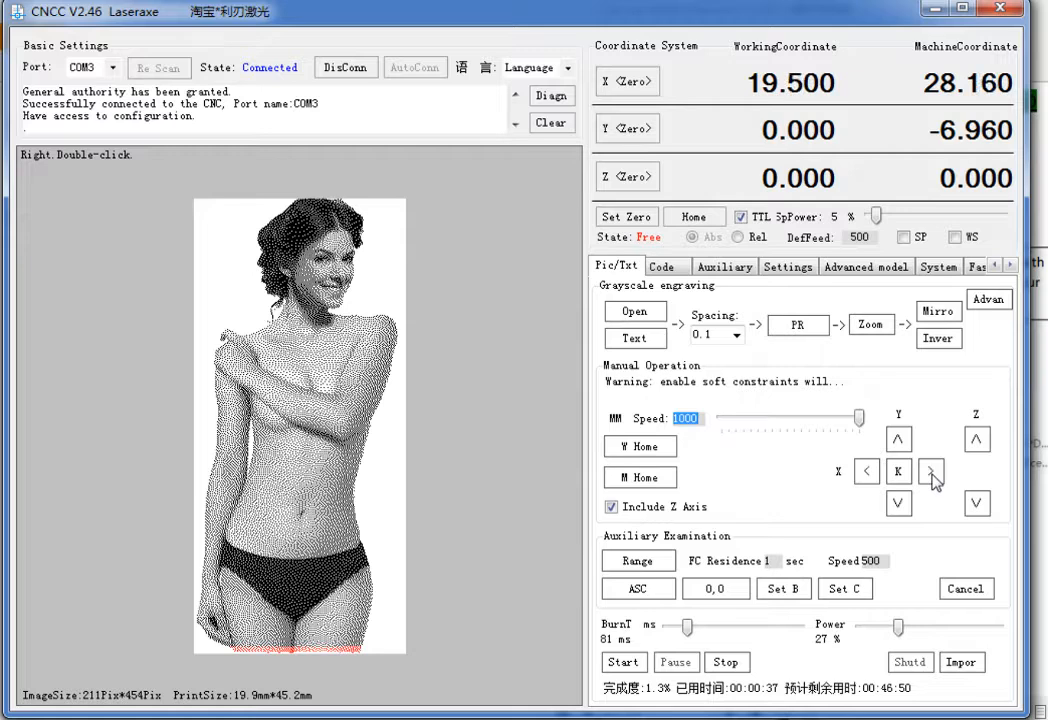
click(932, 479)
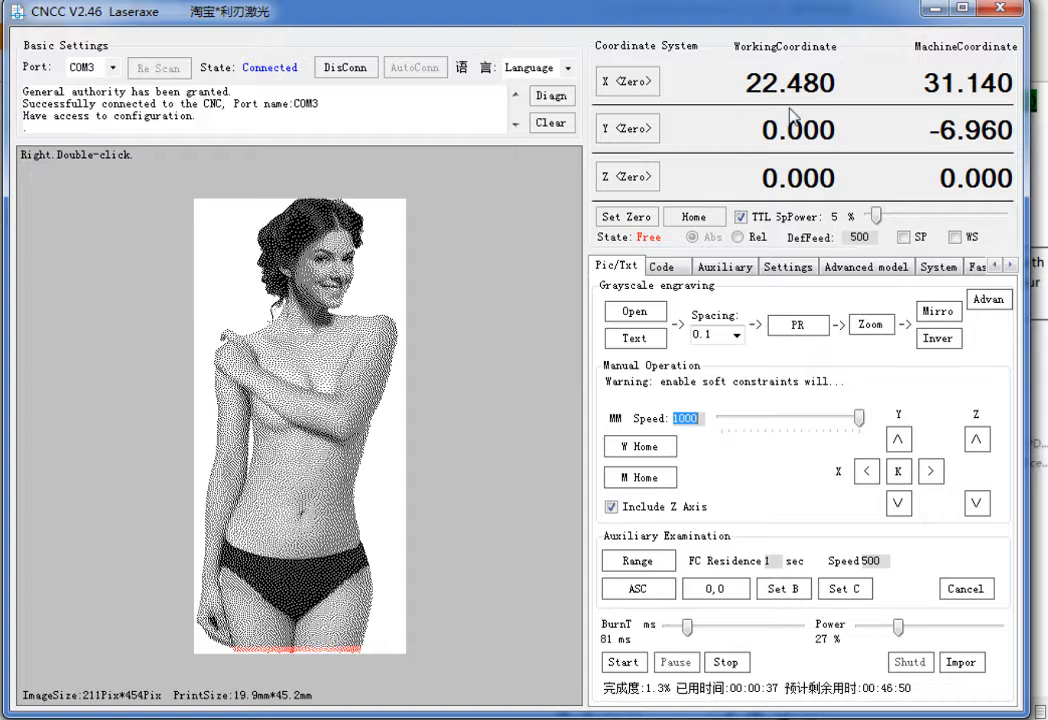
click(785, 590)
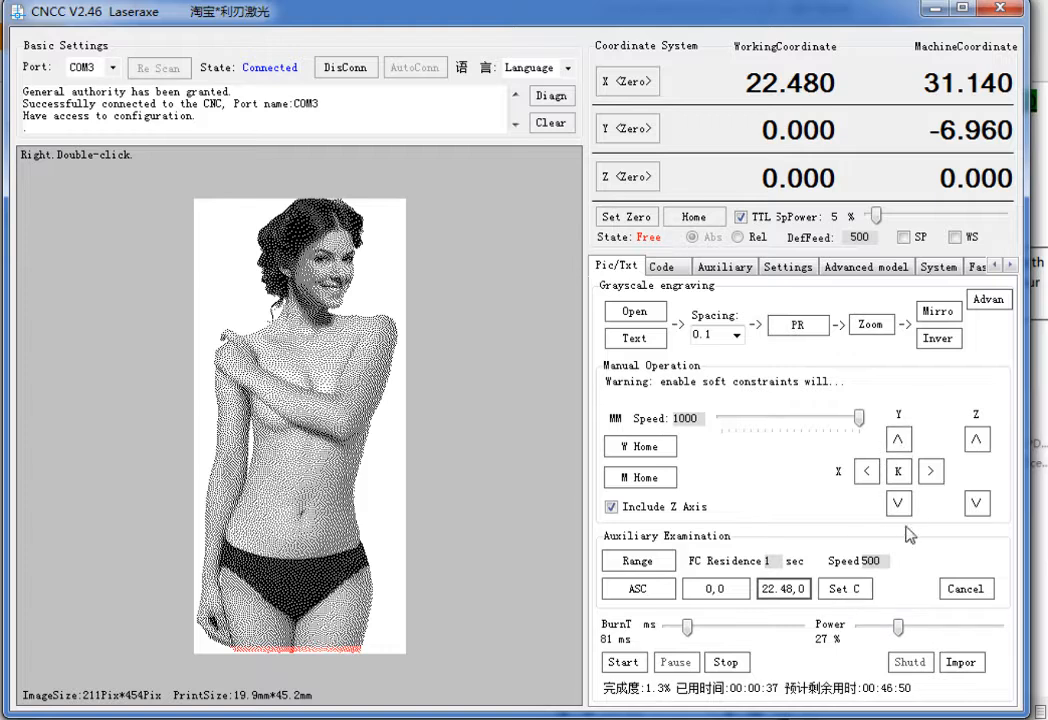
- Jog the laser head along Y to about 33.5 mm and store that position as point C
click(900, 445)
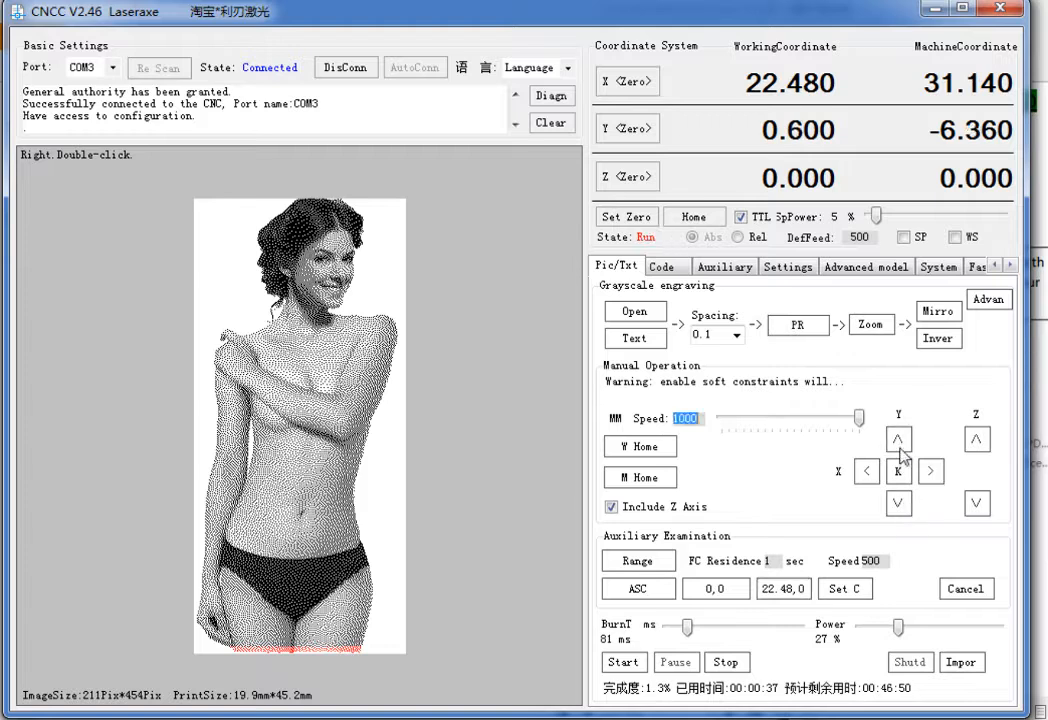
click(900, 444)
click(900, 439)
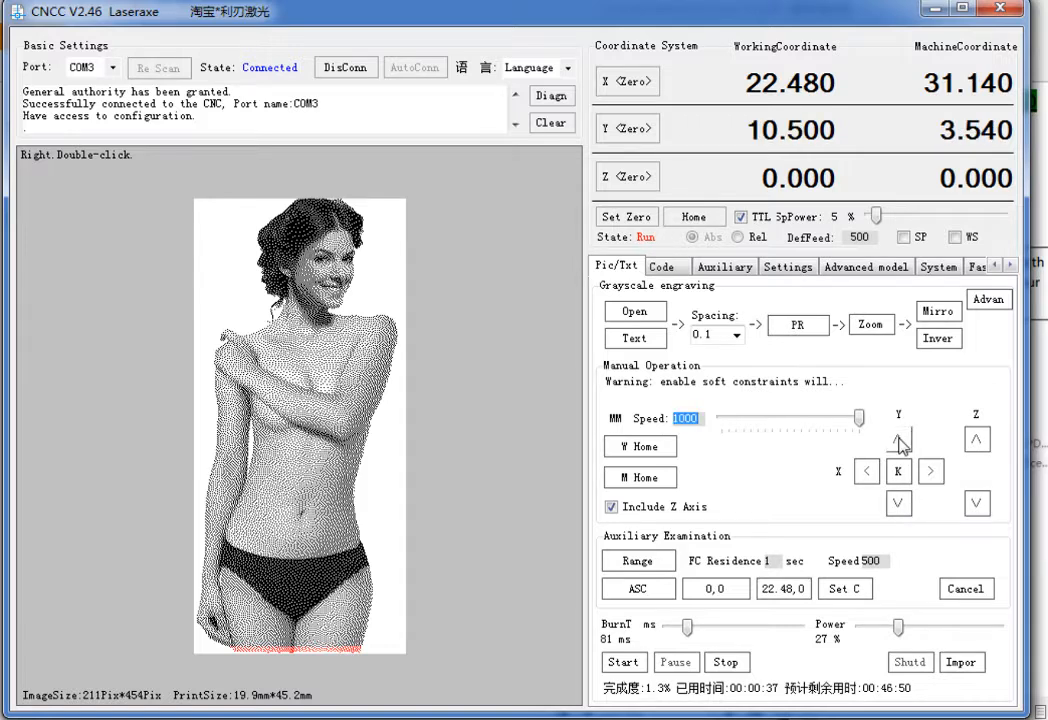
click(899, 438)
click(899, 438)
click(899, 438)
click(899, 438)
click(899, 440)
click(899, 440)
click(899, 440)
click(899, 440)
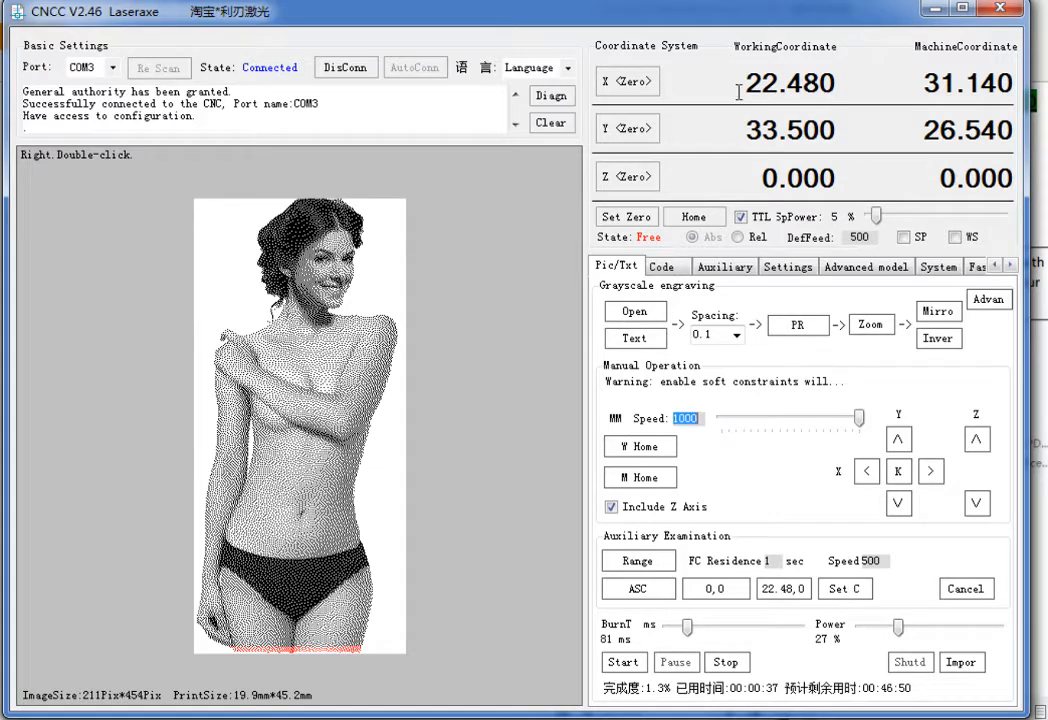
click(845, 590)
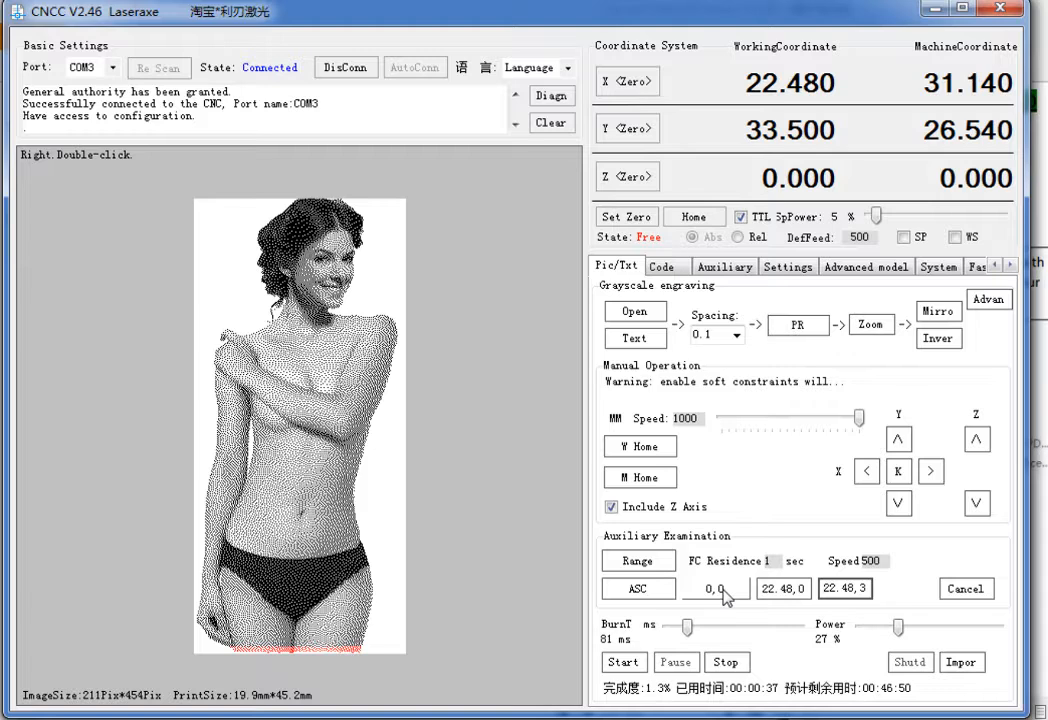
- Show the advanced picture options and set the photo's contrast to 0.89
click(983, 301)
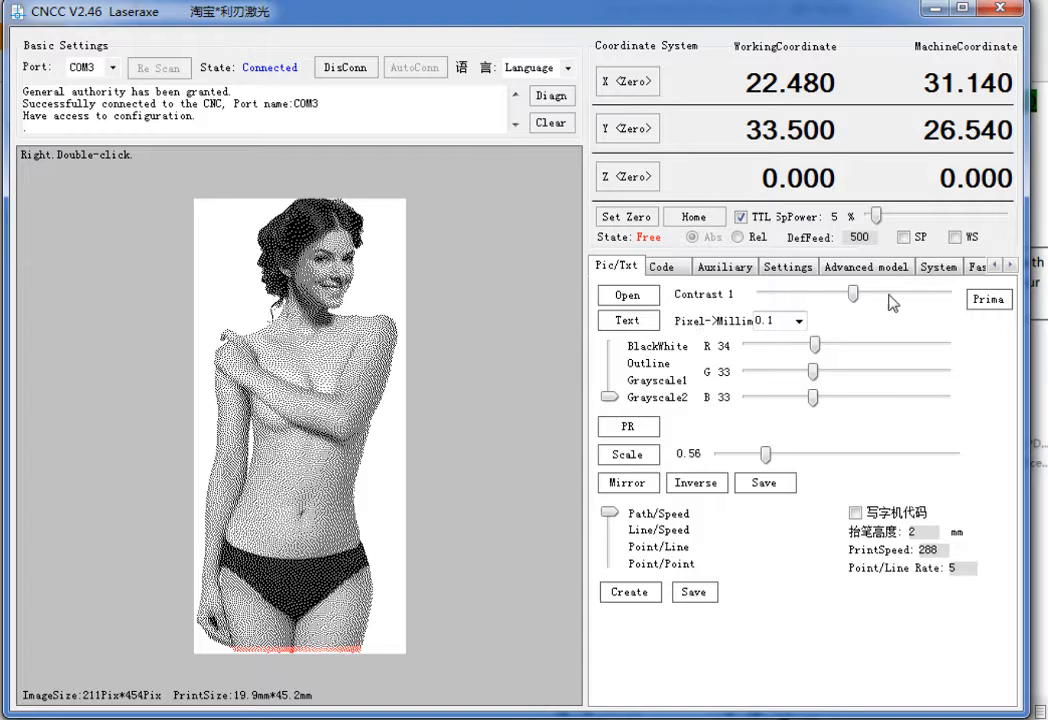
mouse_move(853, 295)
mouse_down()
mouse_move(838, 295)
mouse_move(876, 297)
mouse_move(843, 297)
mouse_up()
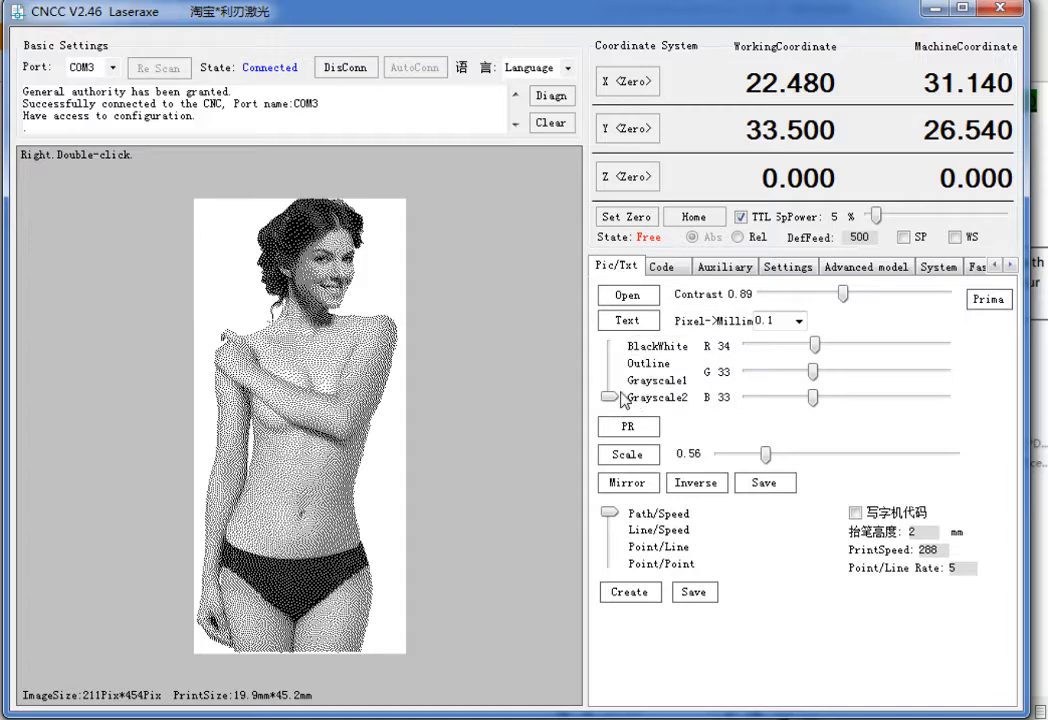
- Reload photo 3 and process it with the BlackWhite algorithm, checking different areas of the image
drag(608, 397, 607, 345)
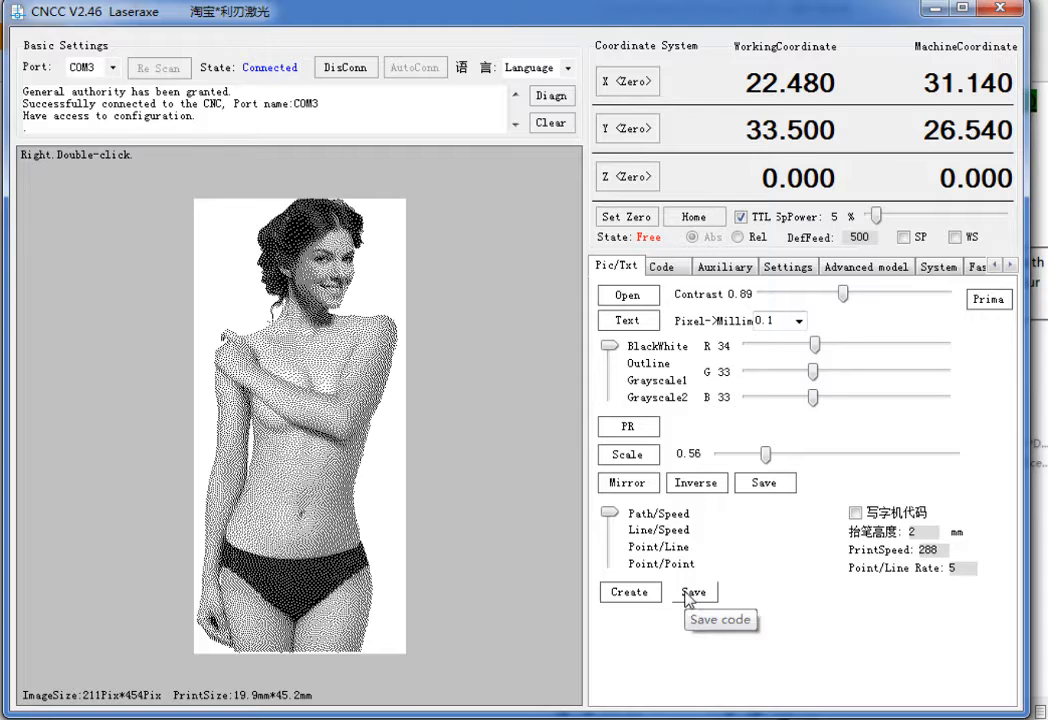
click(627, 297)
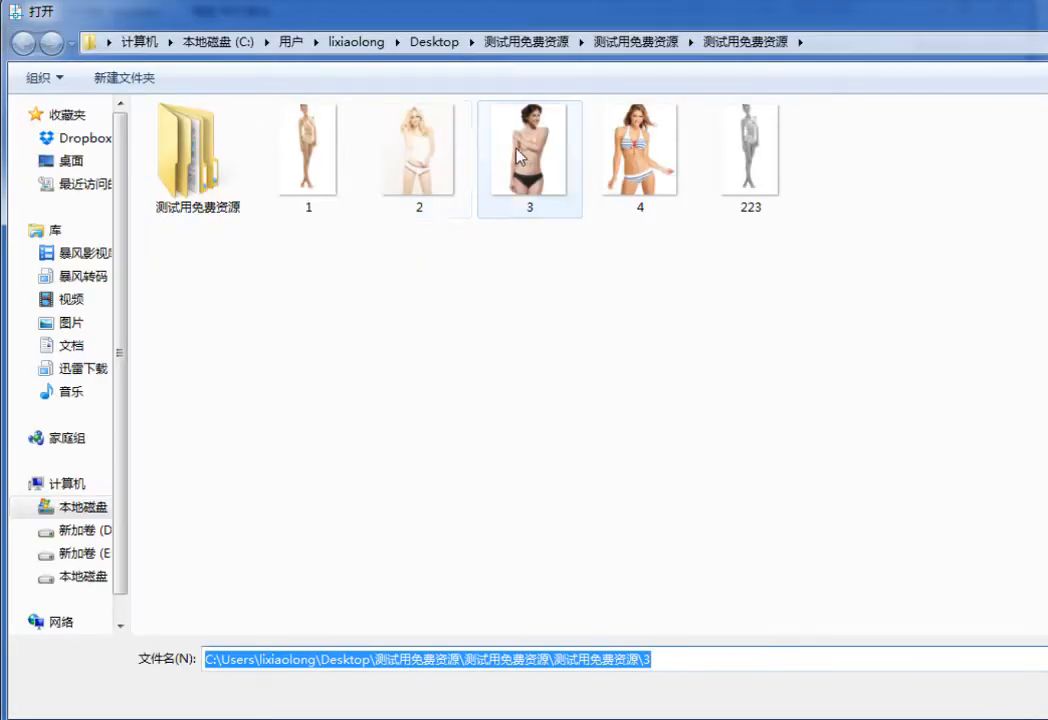
click(520, 155)
double_click(520, 155)
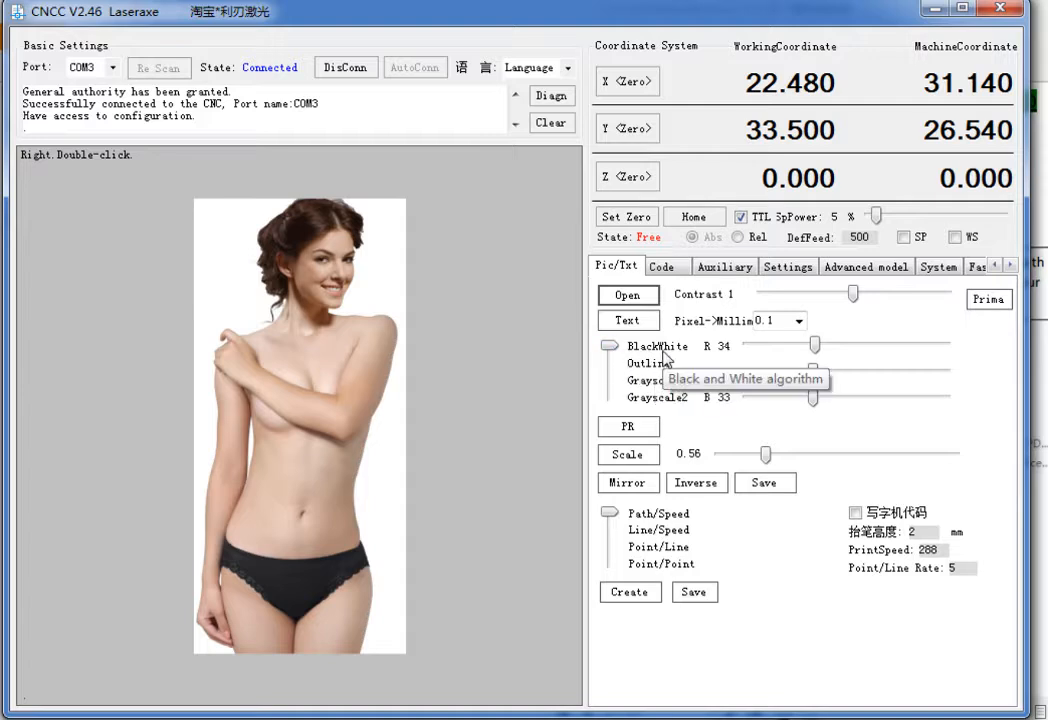
click(626, 431)
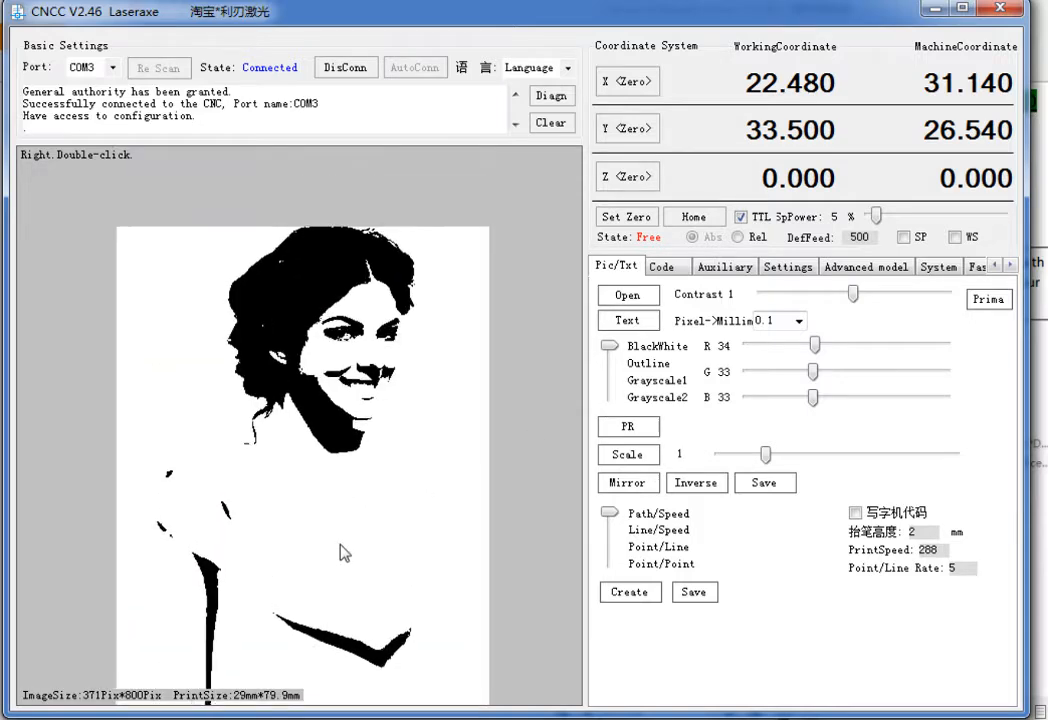
drag(340, 543, 362, 342)
drag(358, 510, 321, 559)
drag(337, 477, 372, 381)
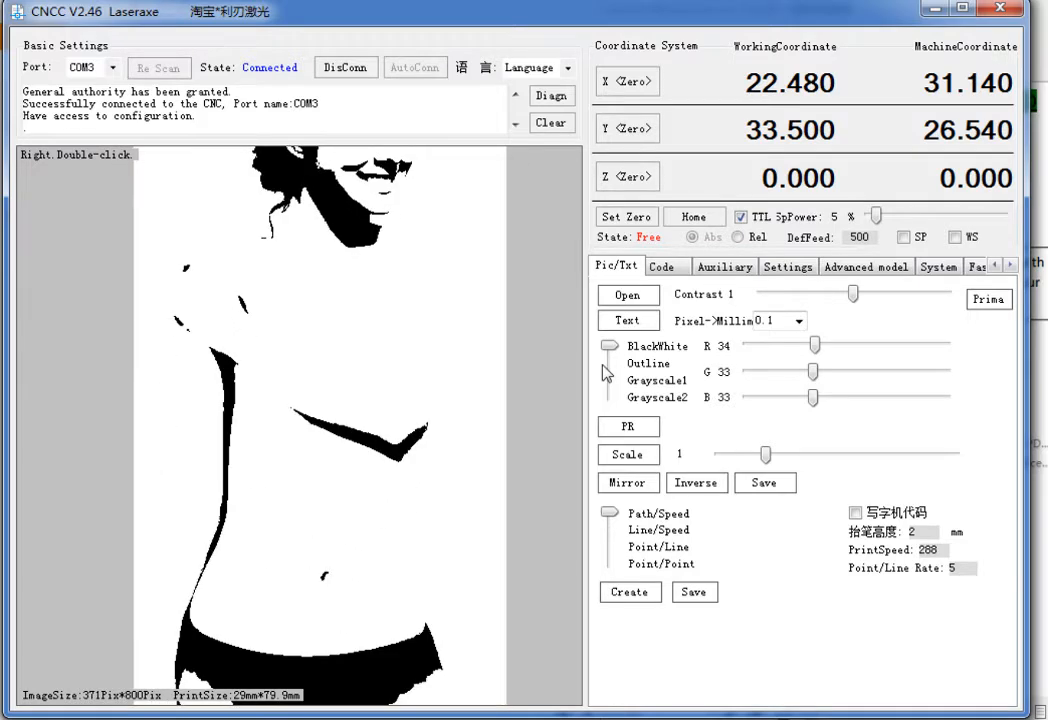
- Process the photo with the Outline algorithm and inspect the resulting contours
click(606, 370)
click(629, 429)
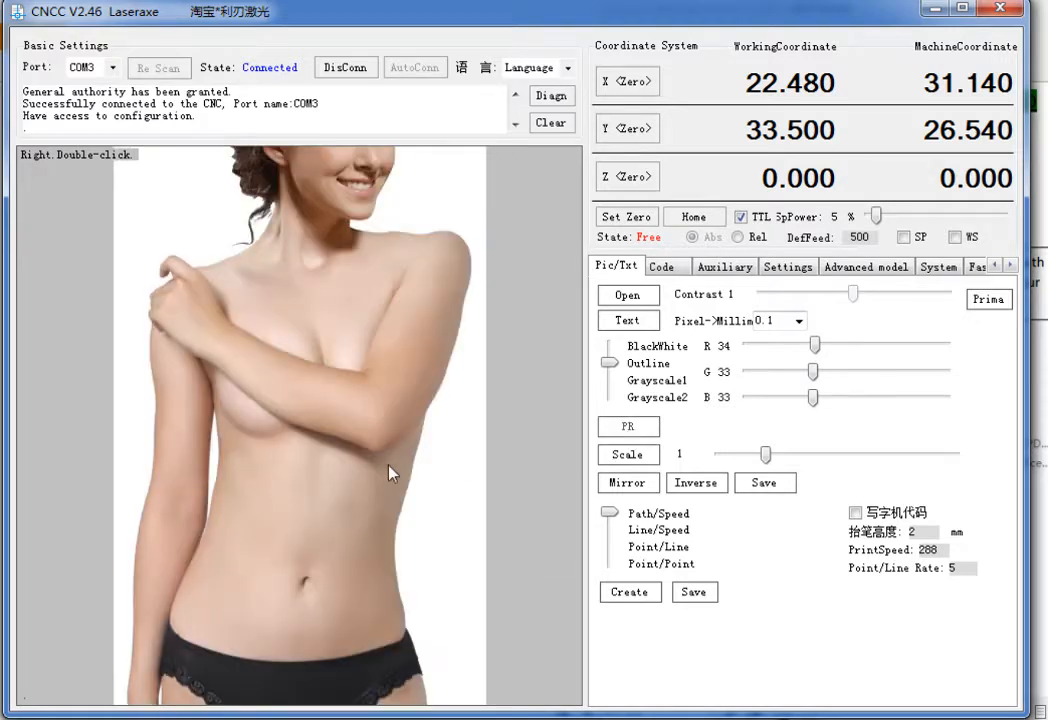
click(624, 431)
mouse_move(361, 354)
mouse_down()
mouse_move(351, 550)
mouse_move(360, 299)
mouse_move(330, 511)
mouse_move(365, 620)
mouse_move(374, 398)
mouse_move(370, 627)
mouse_move(368, 500)
mouse_move(366, 550)
mouse_up()
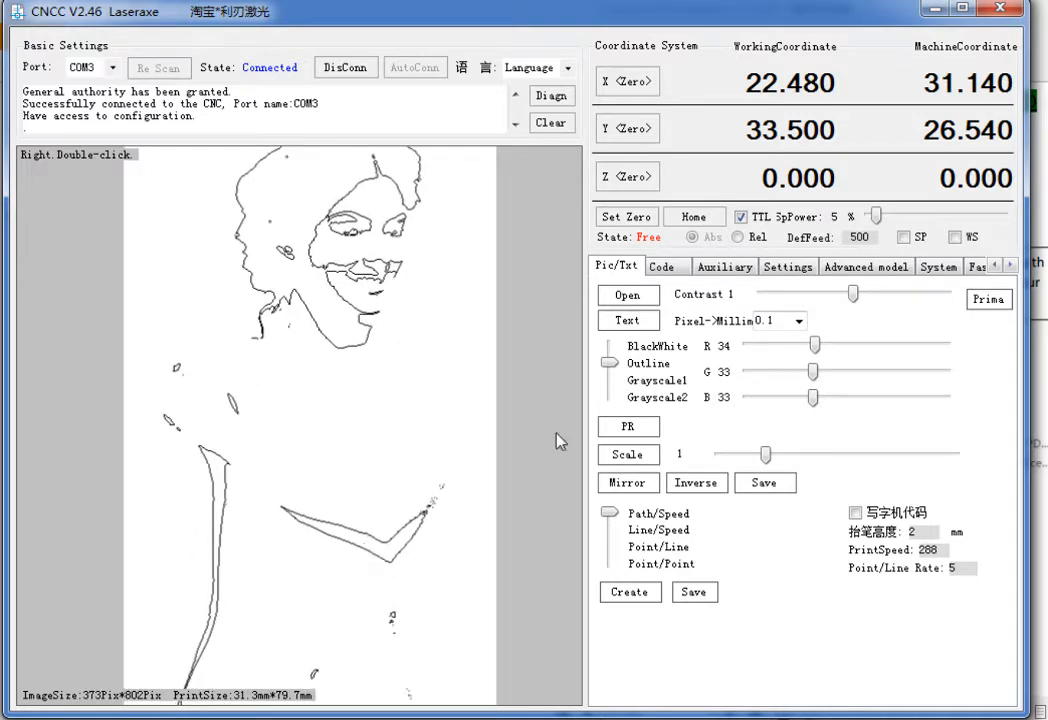
mouse_move(336, 371)
mouse_down()
mouse_move(323, 477)
mouse_move(333, 411)
mouse_up()
drag(344, 550, 334, 516)
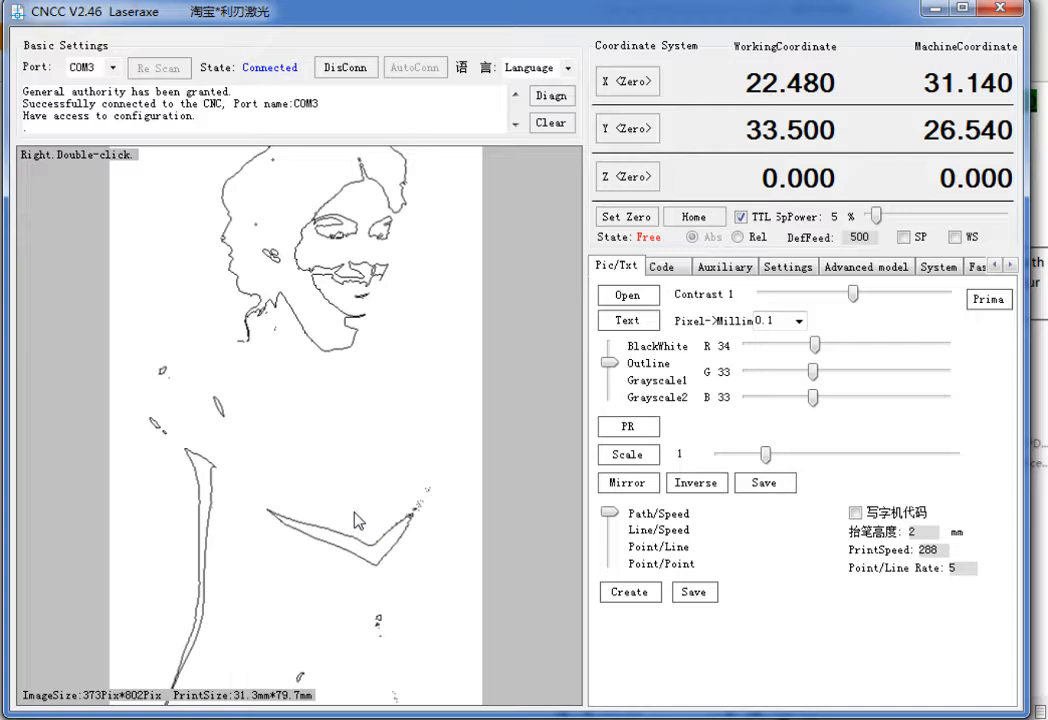
mouse_move(343, 565)
mouse_down()
mouse_move(346, 535)
mouse_move(408, 488)
mouse_up()
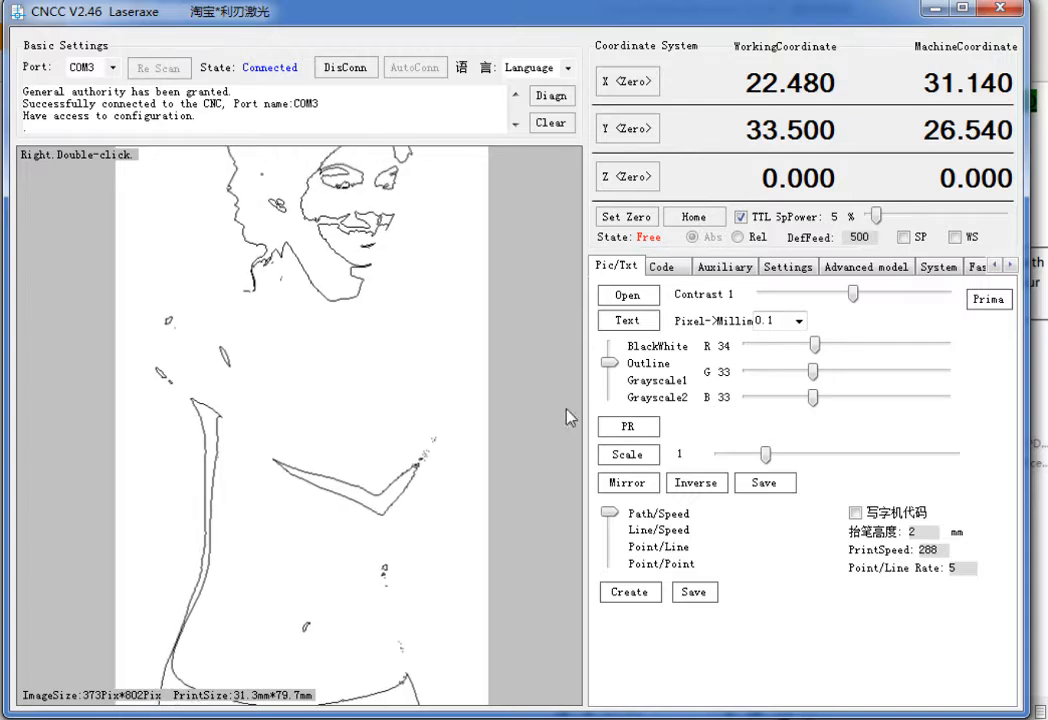
- Process the photo with the Grayscale1 algorithm
drag(611, 366, 611, 384)
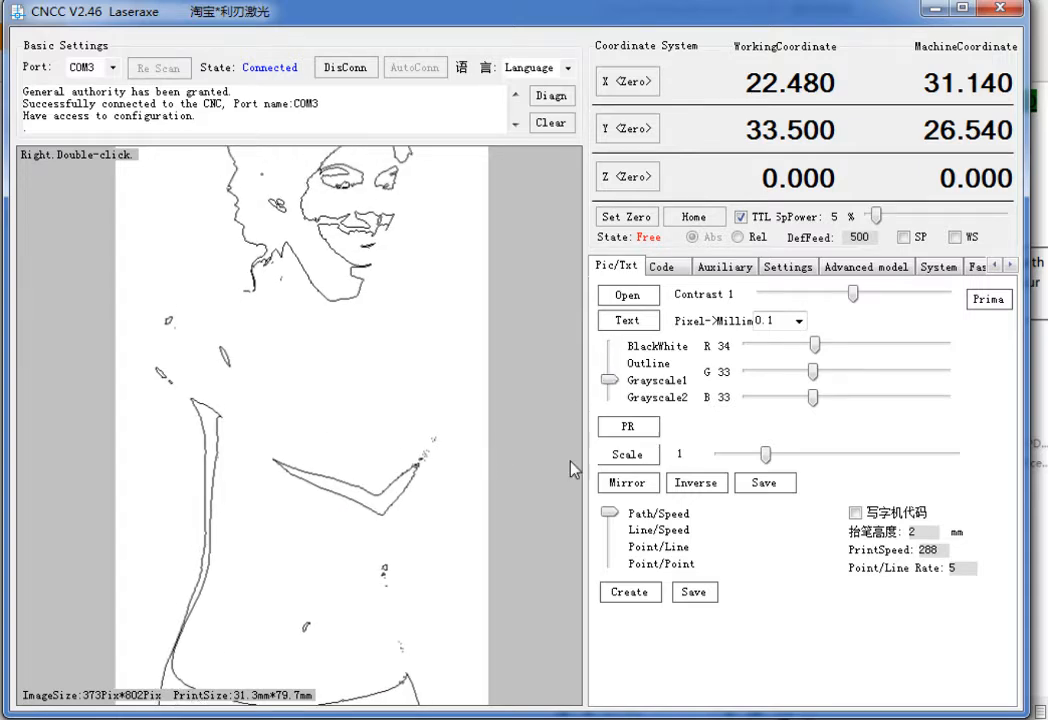
click(648, 428)
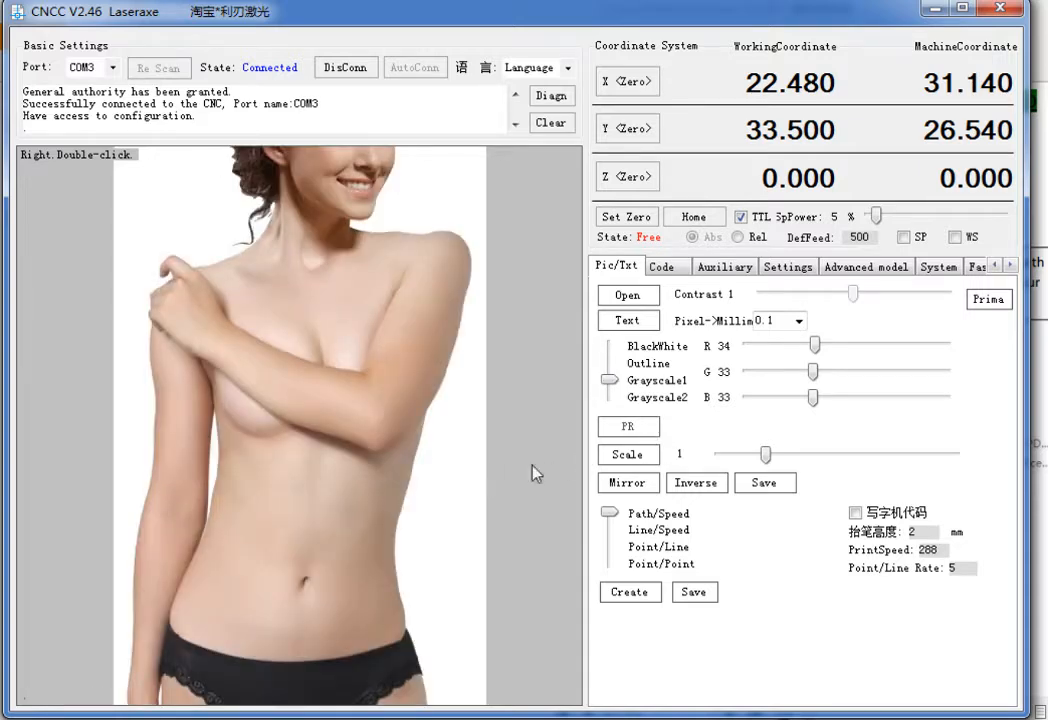
click(630, 428)
scroll(290, 360, down, 2)
- Process the photo with the Grayscale2 algorithm and inspect the dotted image
drag(619, 379, 609, 394)
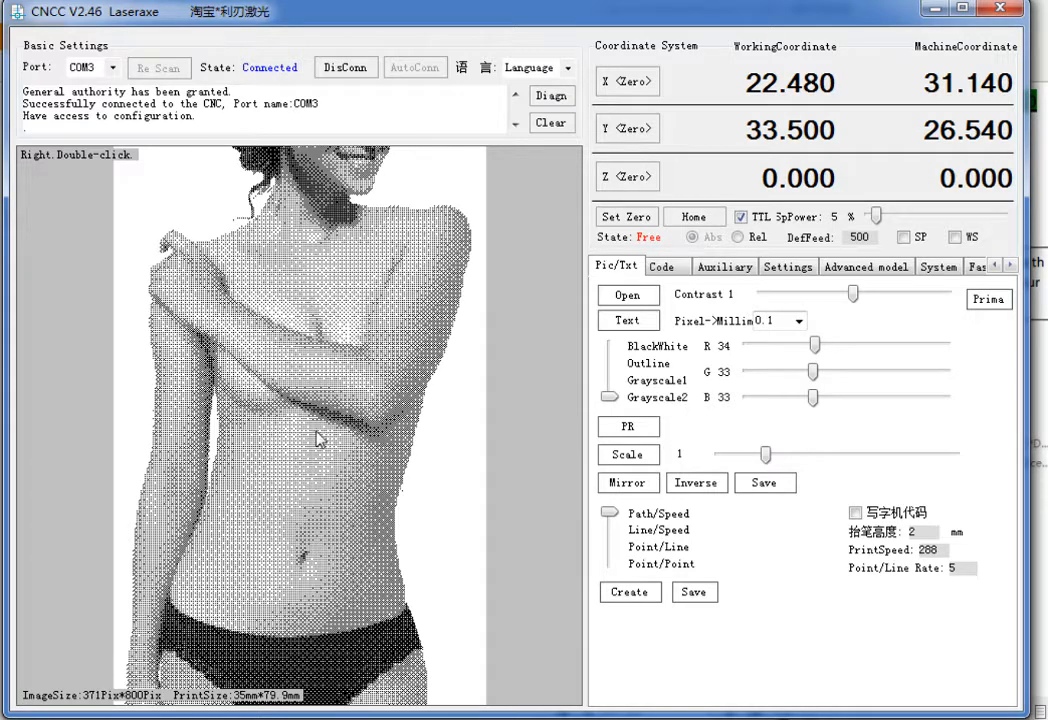
click(634, 433)
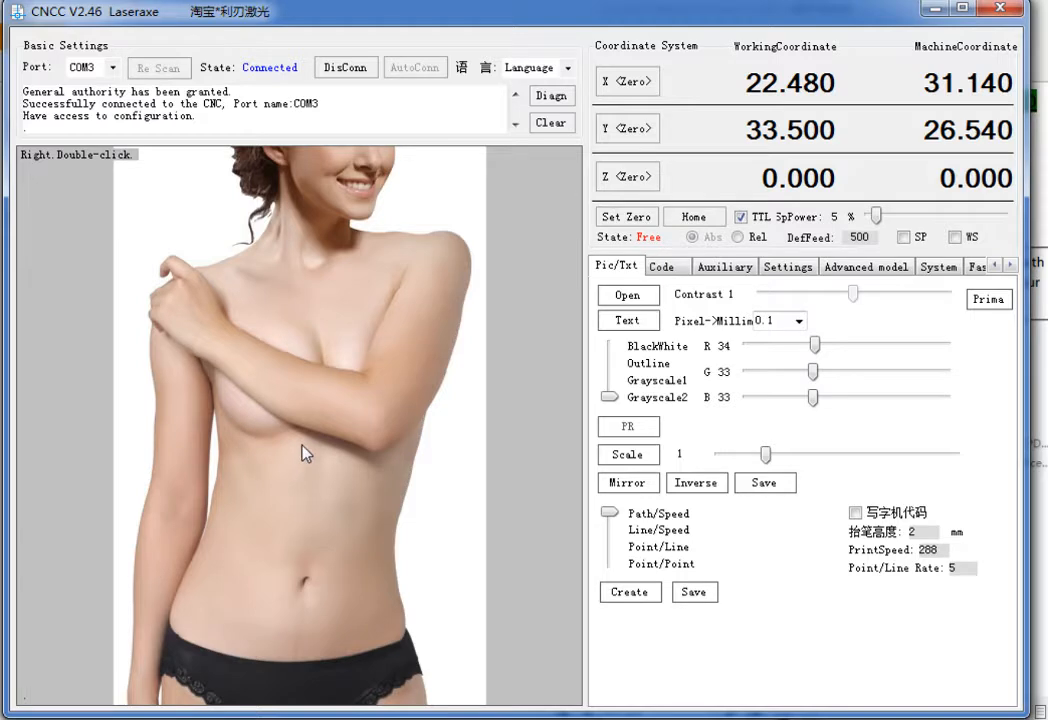
mouse_move(340, 392)
mouse_down()
mouse_move(334, 550)
mouse_move(338, 406)
mouse_up()
drag(357, 500, 412, 500)
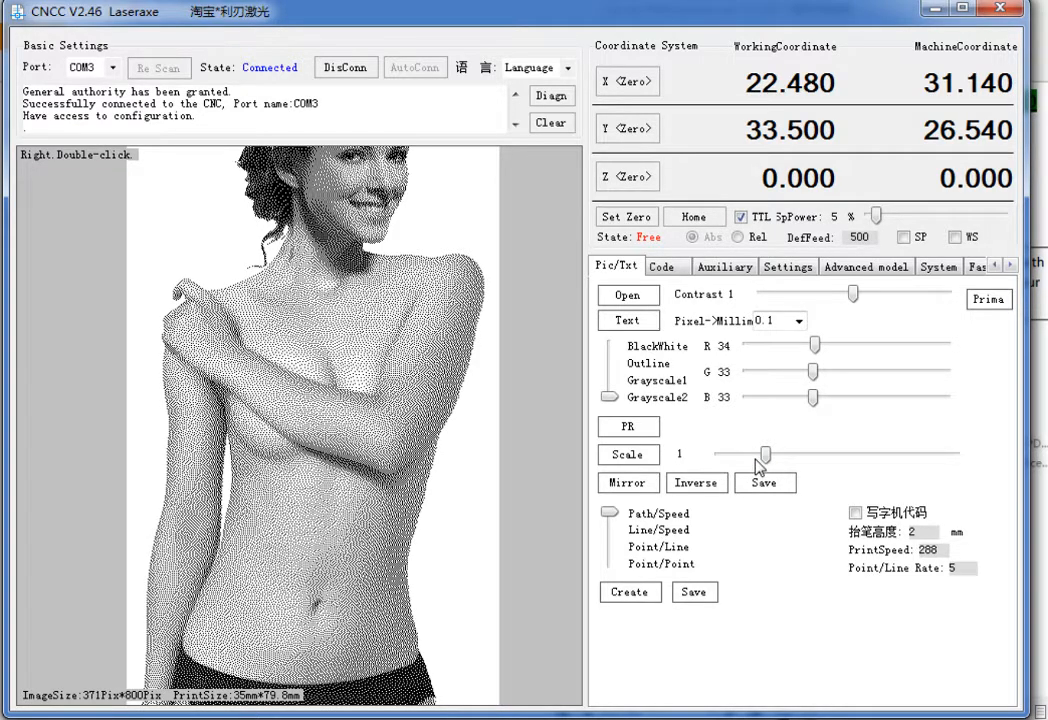
- Scale the processed photo to 0.66 and try mirroring it, flipping it back to its original orientation
drag(767, 458, 751, 457)
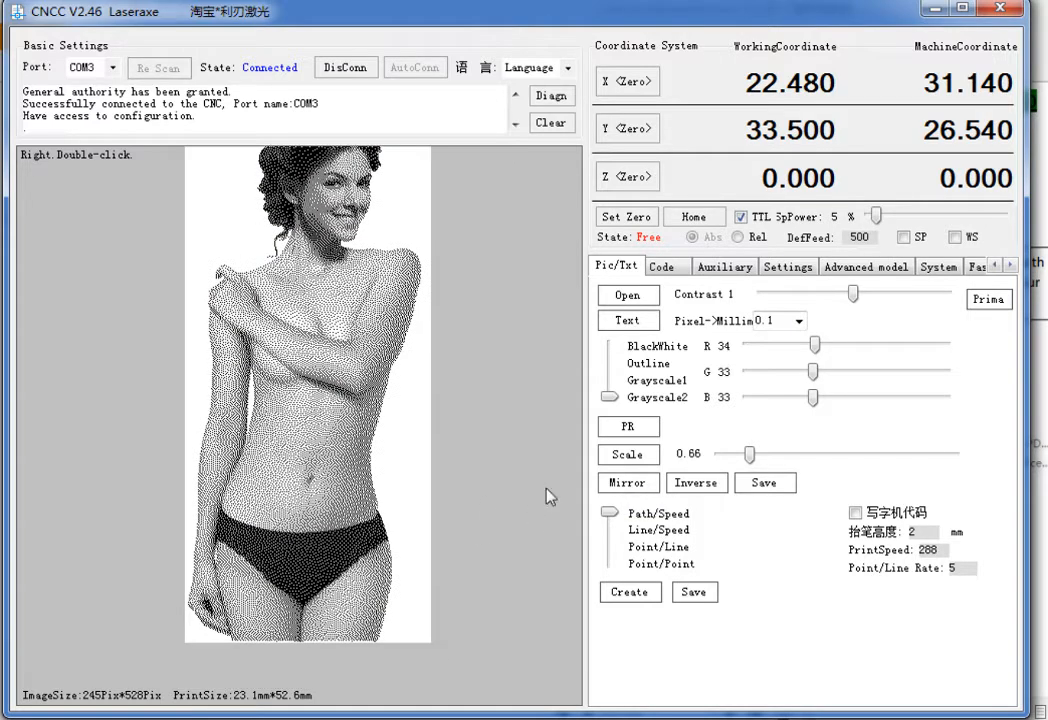
click(628, 483)
click(628, 483)
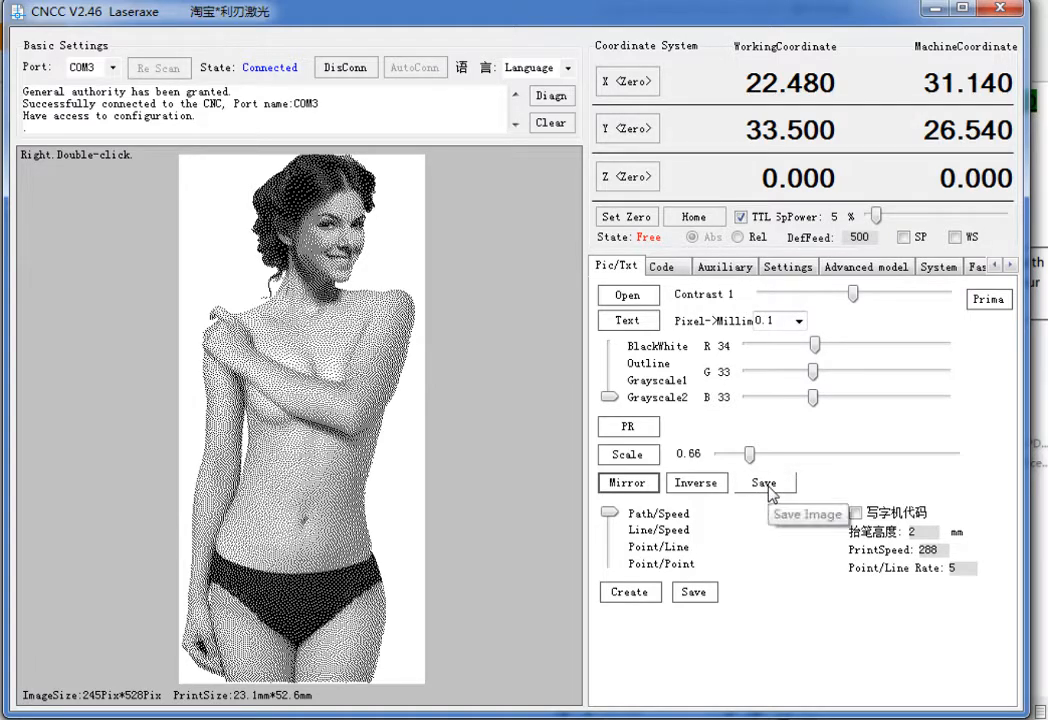
- Save the processed image as a JPG file named 555
click(762, 484)
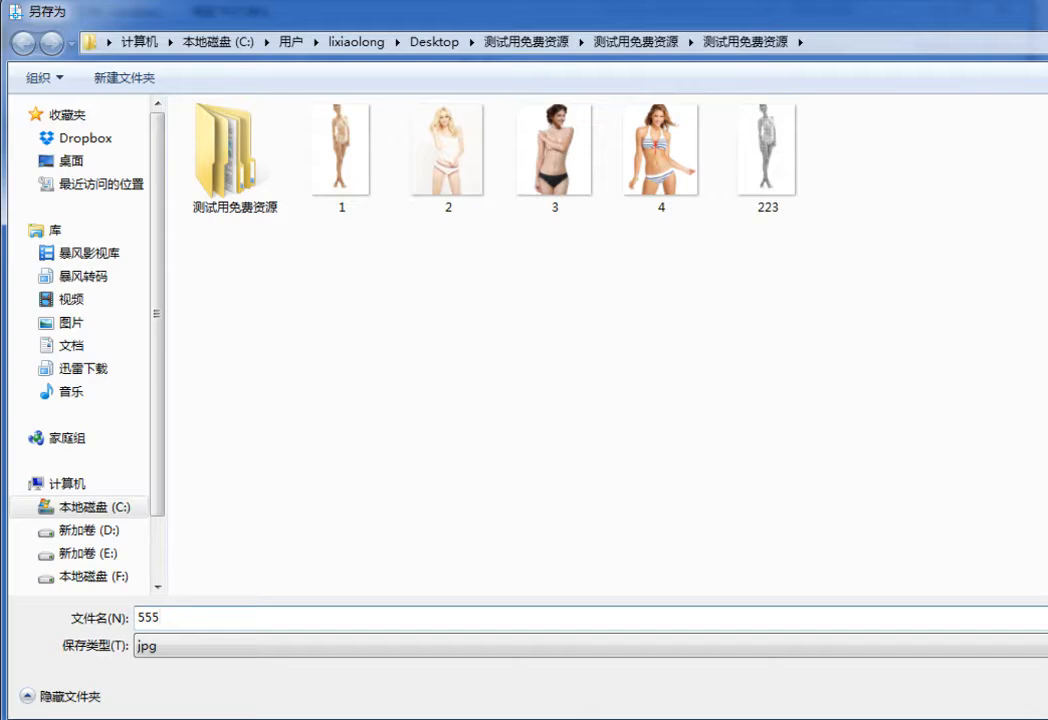
key(Return)
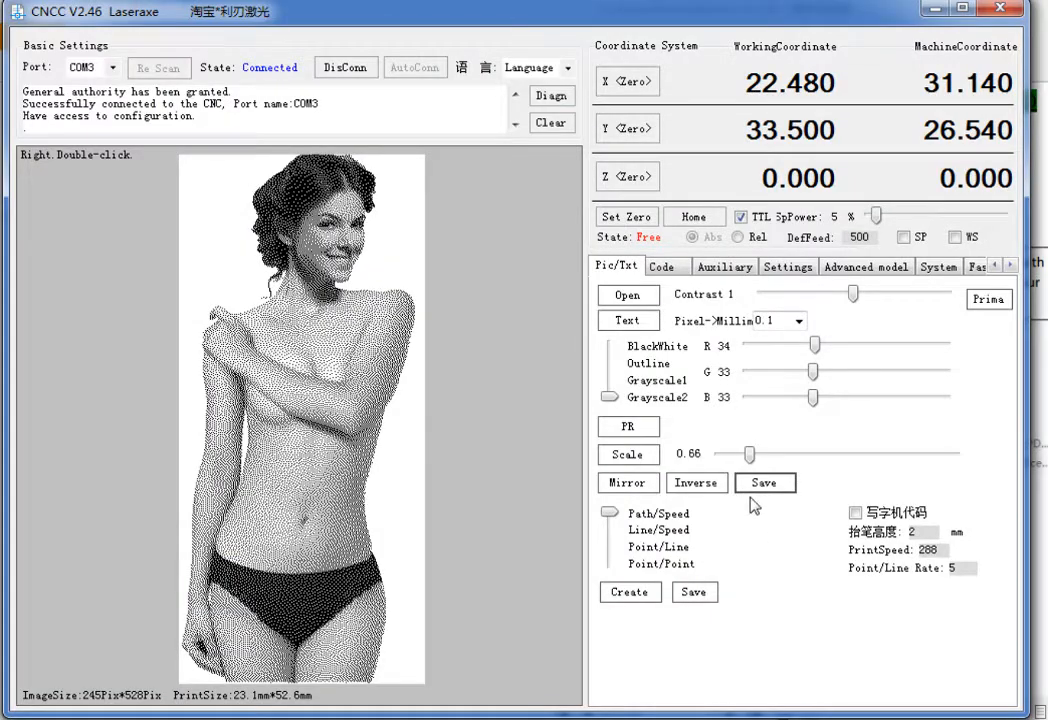
- Switch to the desktop and open the test file folder
mouse_move(650, 719)
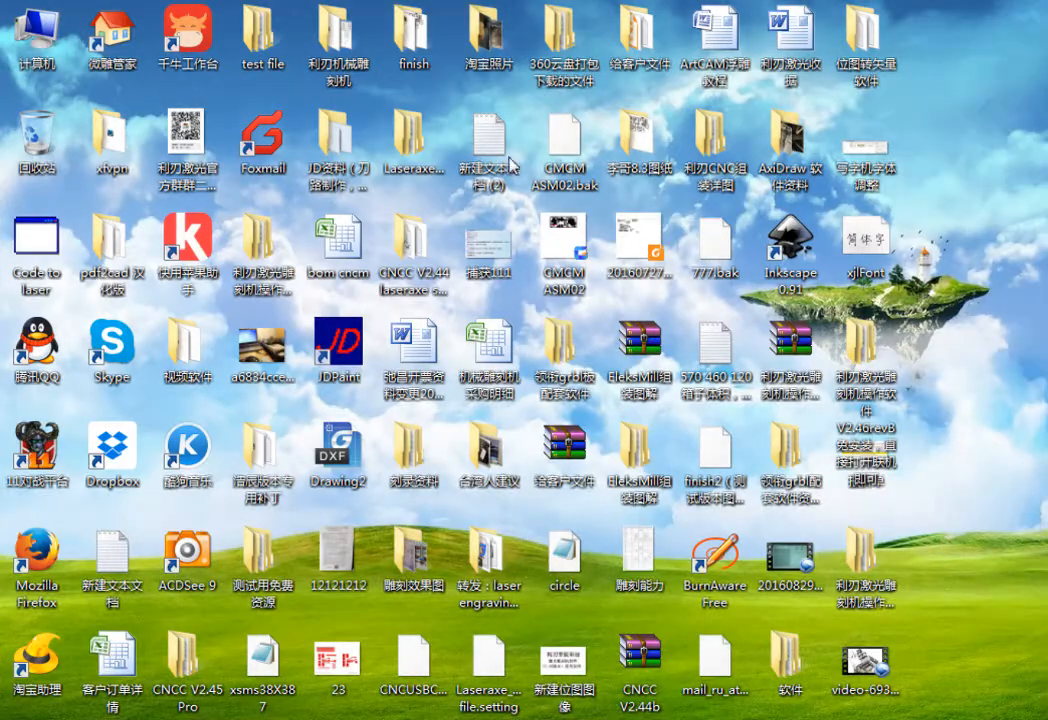
double_click(262, 35)
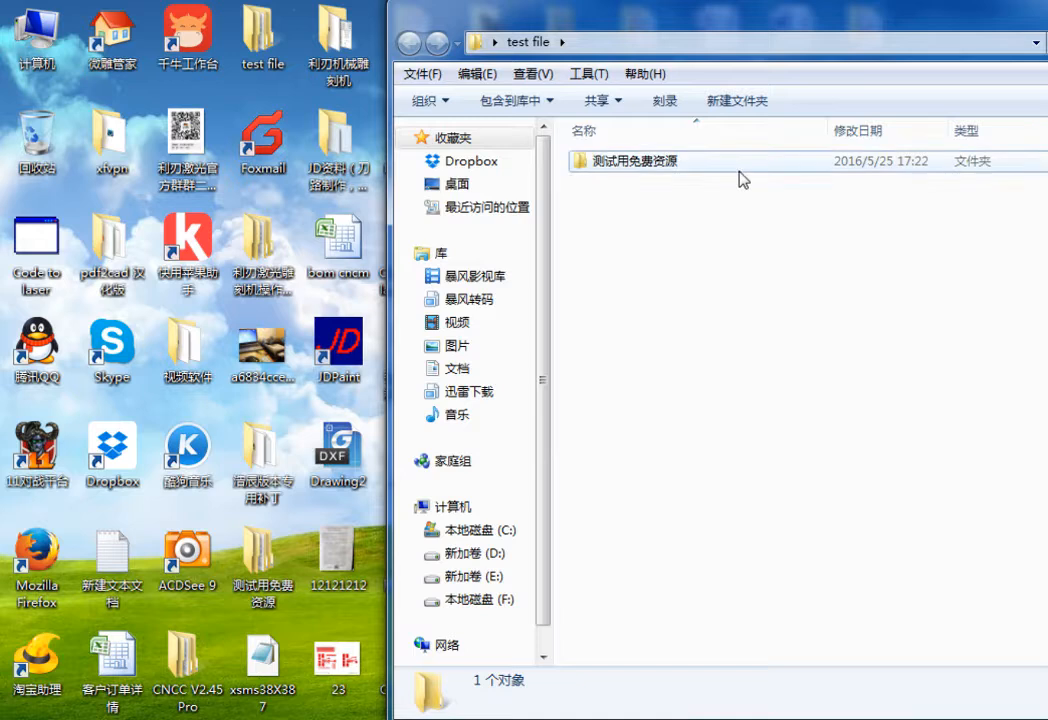
- Browse the test file folder's nested 测试用免费资源 folders, including GCode and Pic, for the saved image and close the window
double_click(739, 164)
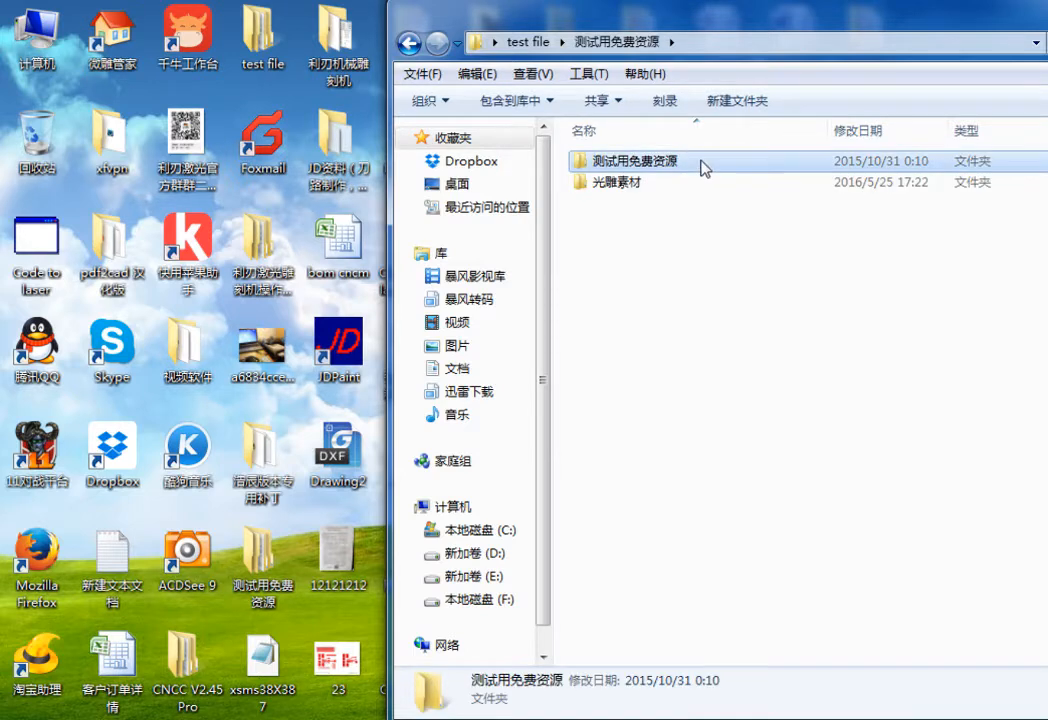
double_click(702, 163)
drag(784, 22, 498, 19)
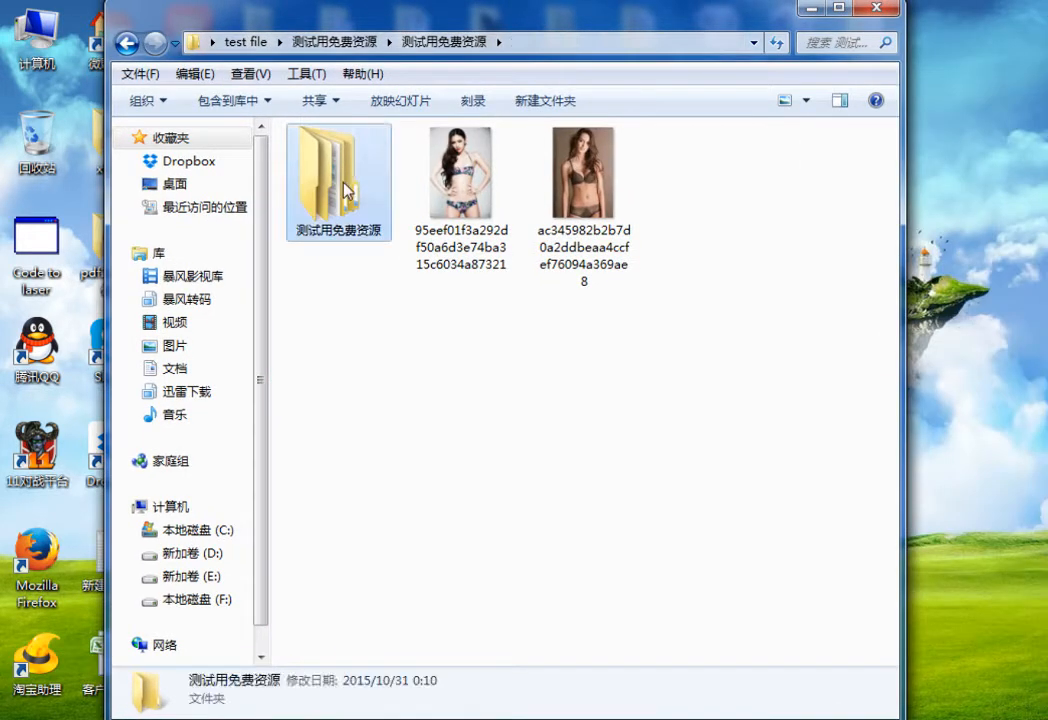
double_click(344, 194)
double_click(342, 163)
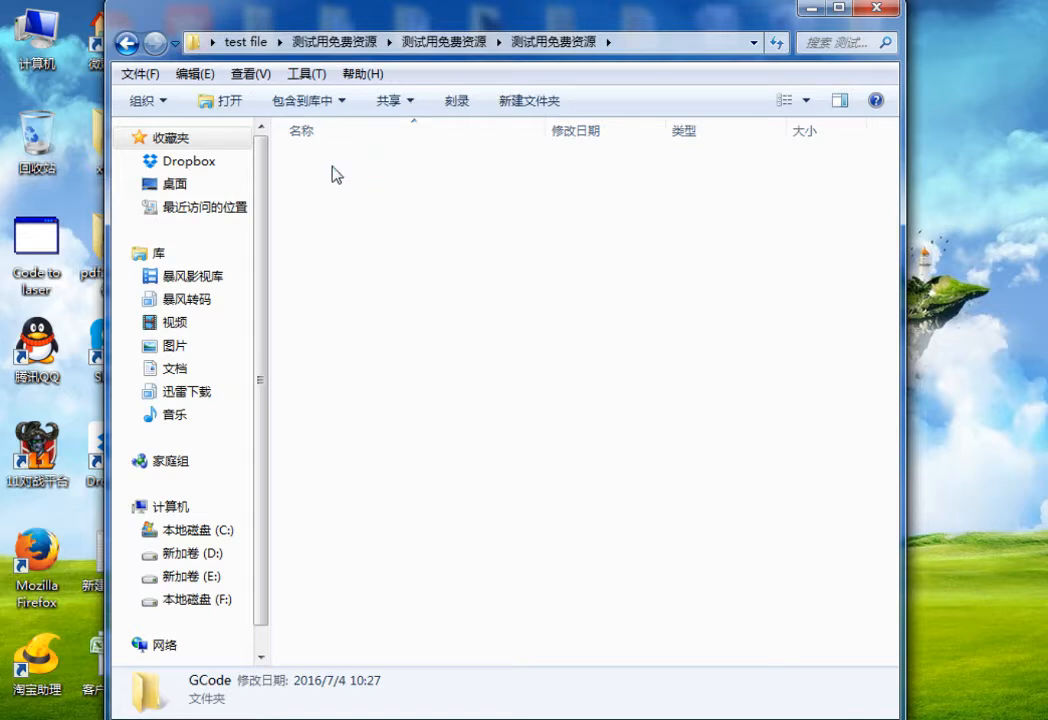
click(126, 43)
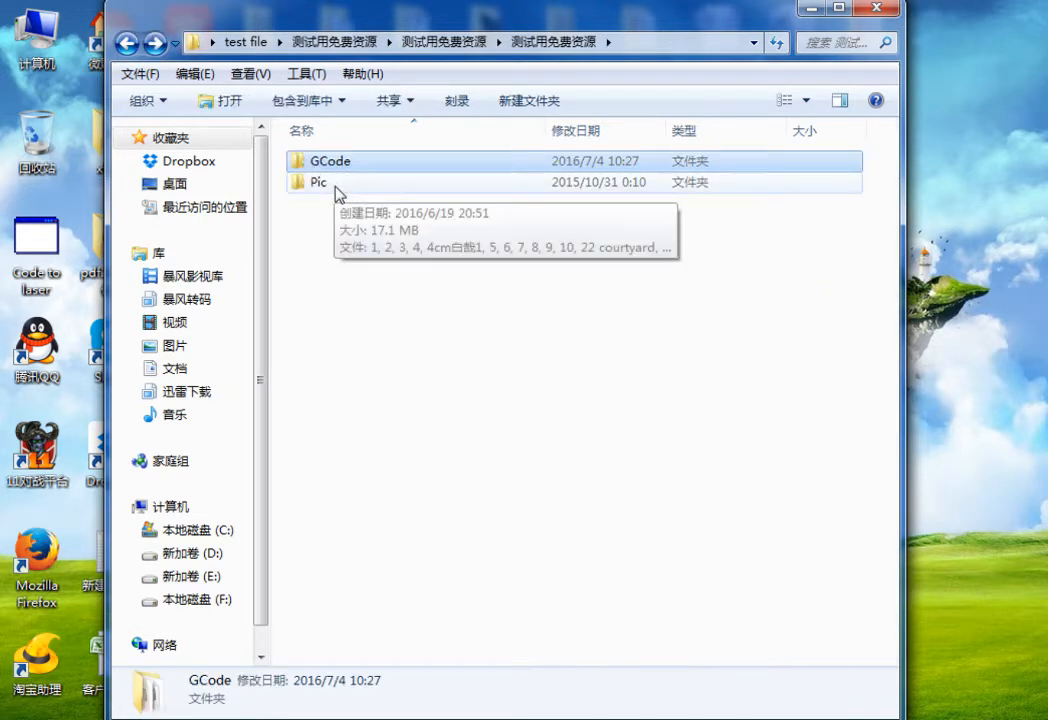
double_click(336, 188)
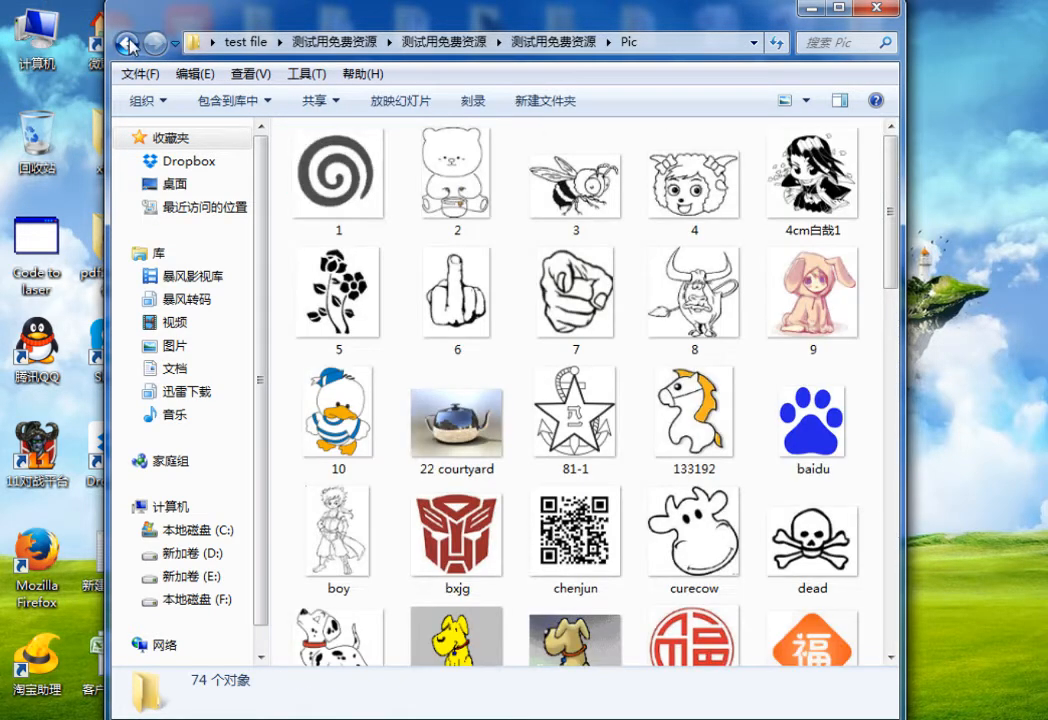
click(126, 43)
click(126, 43)
click(126, 43)
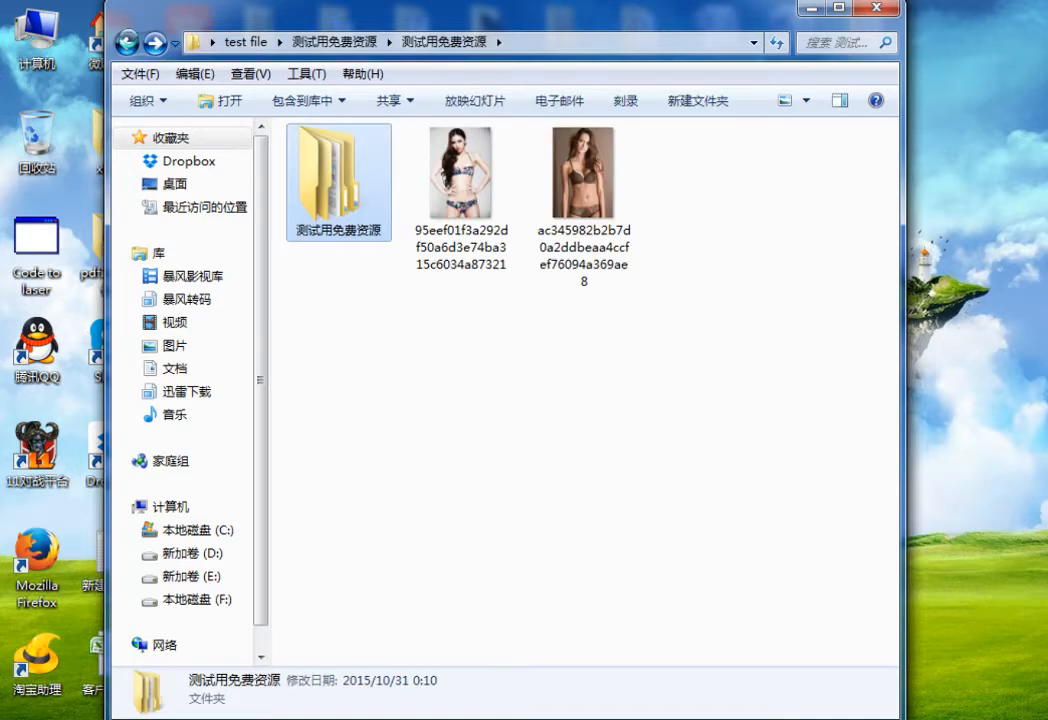
click(884, 8)
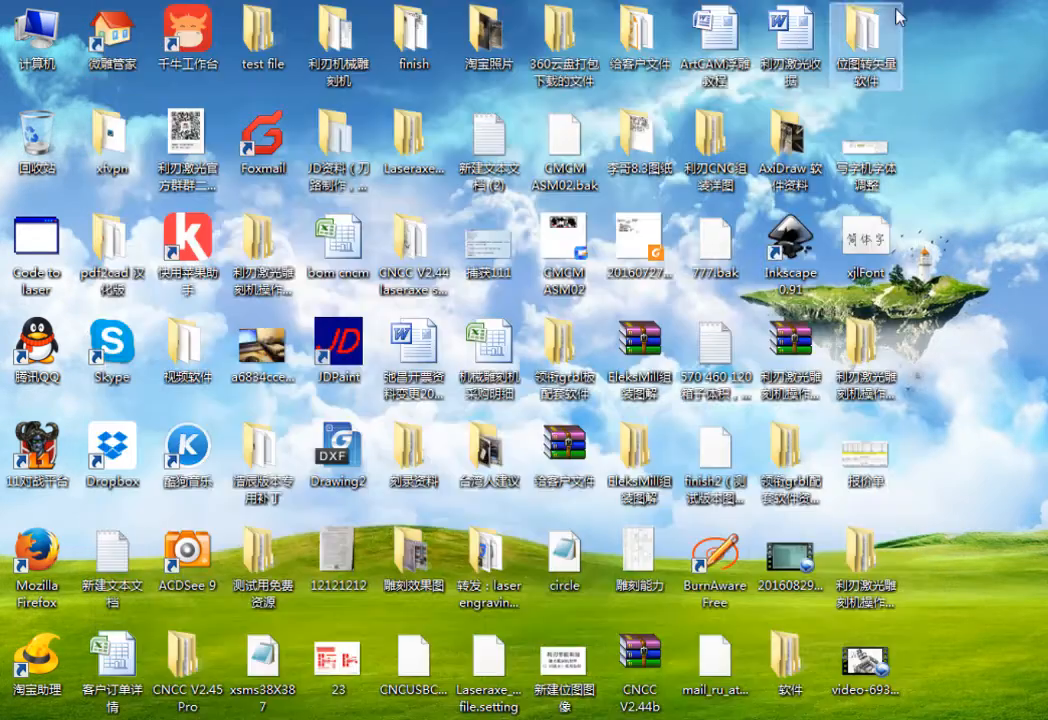
- Browse the 刻录资料 folder's CNCC laseraxe file material down to its English folder, and close the window
double_click(413, 437)
click(386, 186)
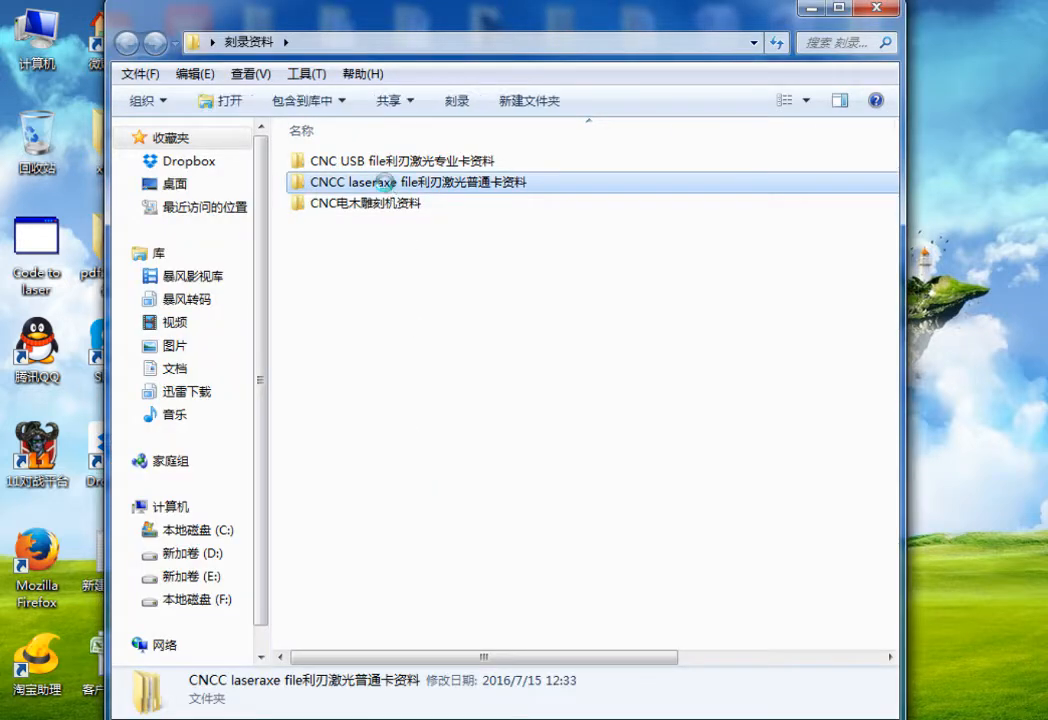
double_click(386, 186)
double_click(386, 188)
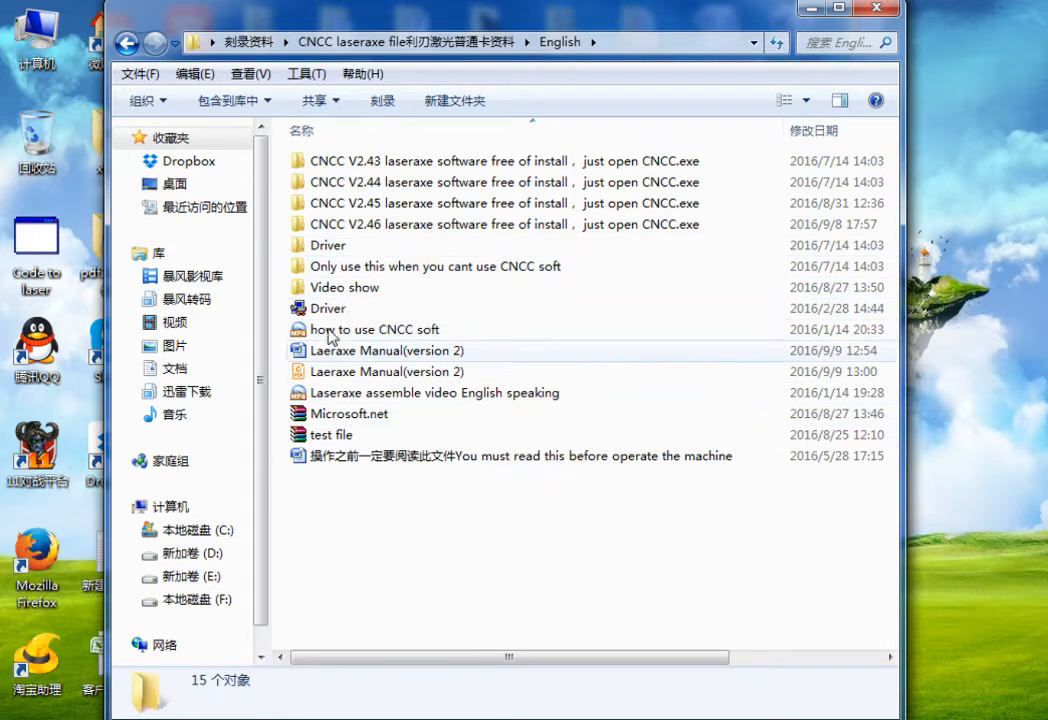
click(126, 43)
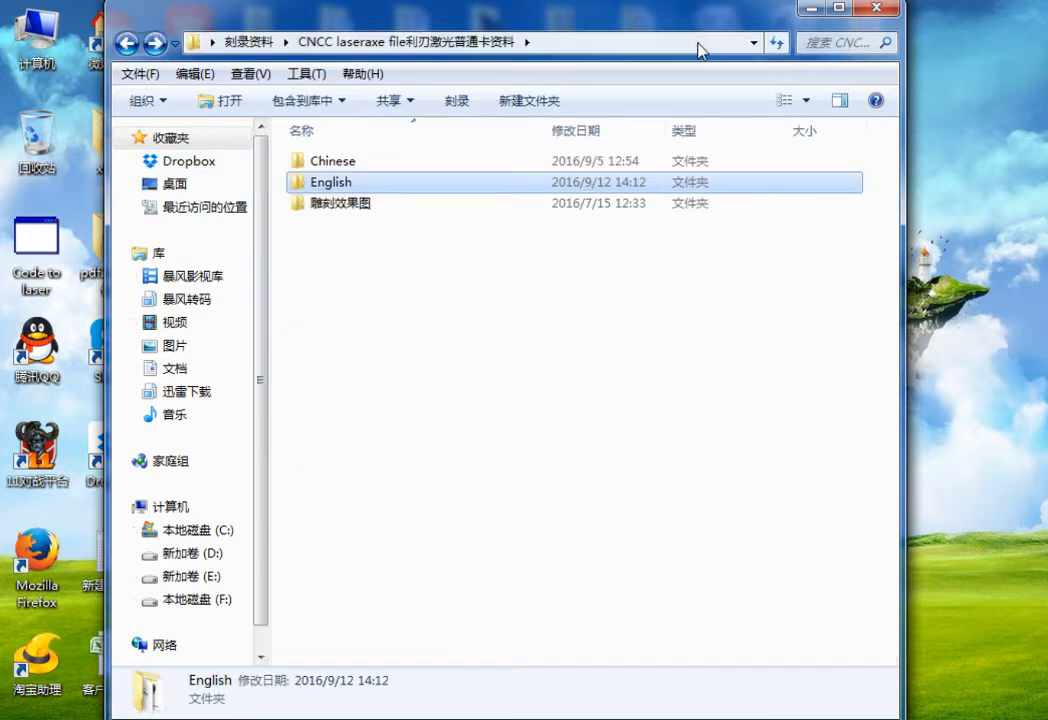
click(877, 9)
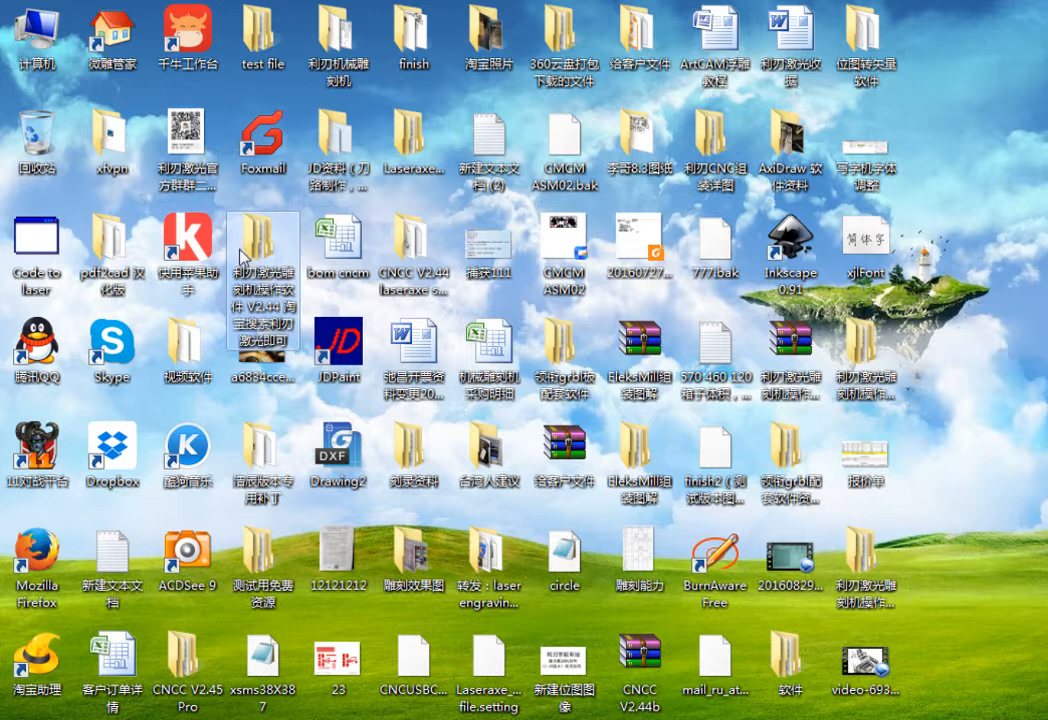
- Browse the Chinese folder of the CNC USB file material inside 刻录资料 and close the window
double_click(410, 458)
double_click(398, 165)
double_click(376, 170)
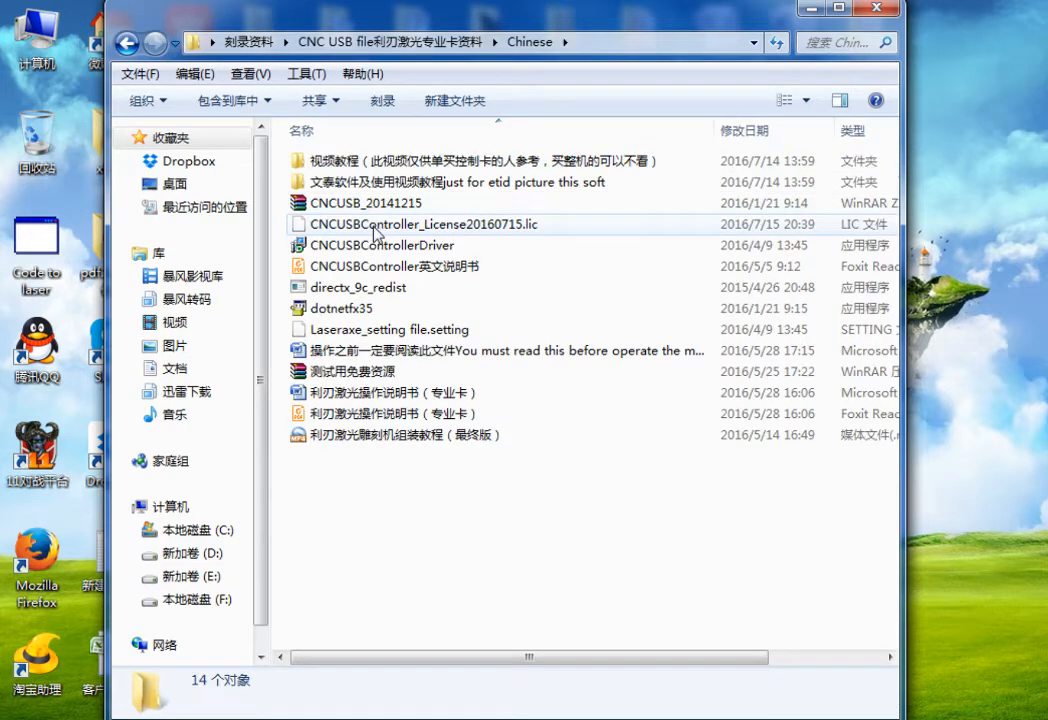
click(131, 45)
click(876, 8)
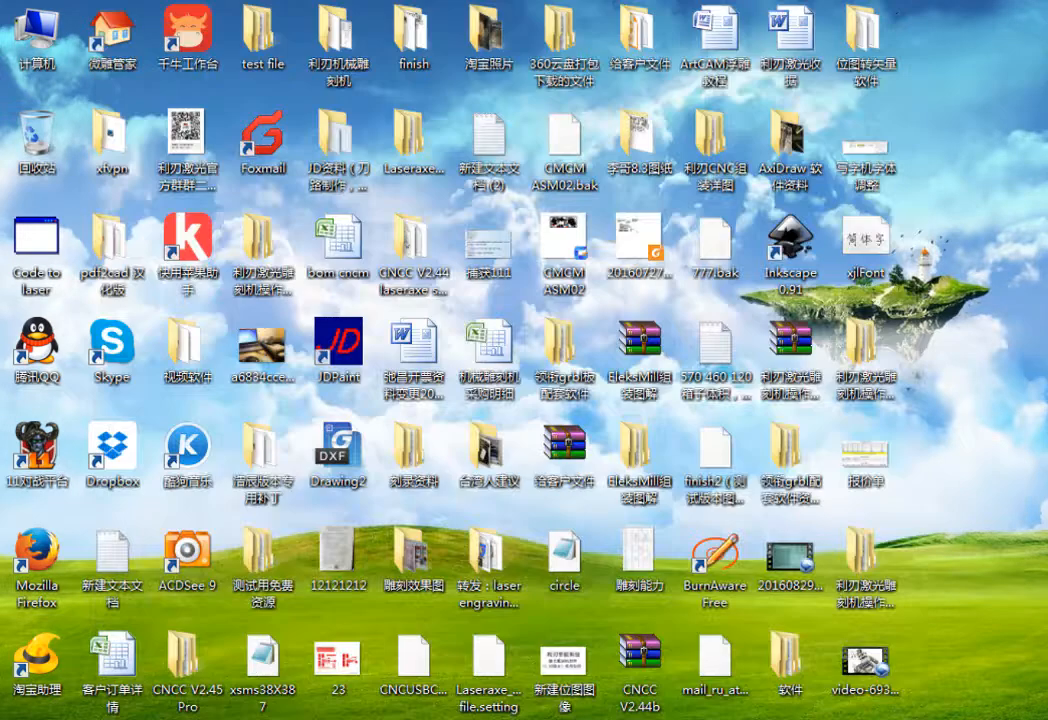
- Switch to the laser program and check the folder path of the saved image in its open-file dialog
key(alt+Tab)
click(629, 299)
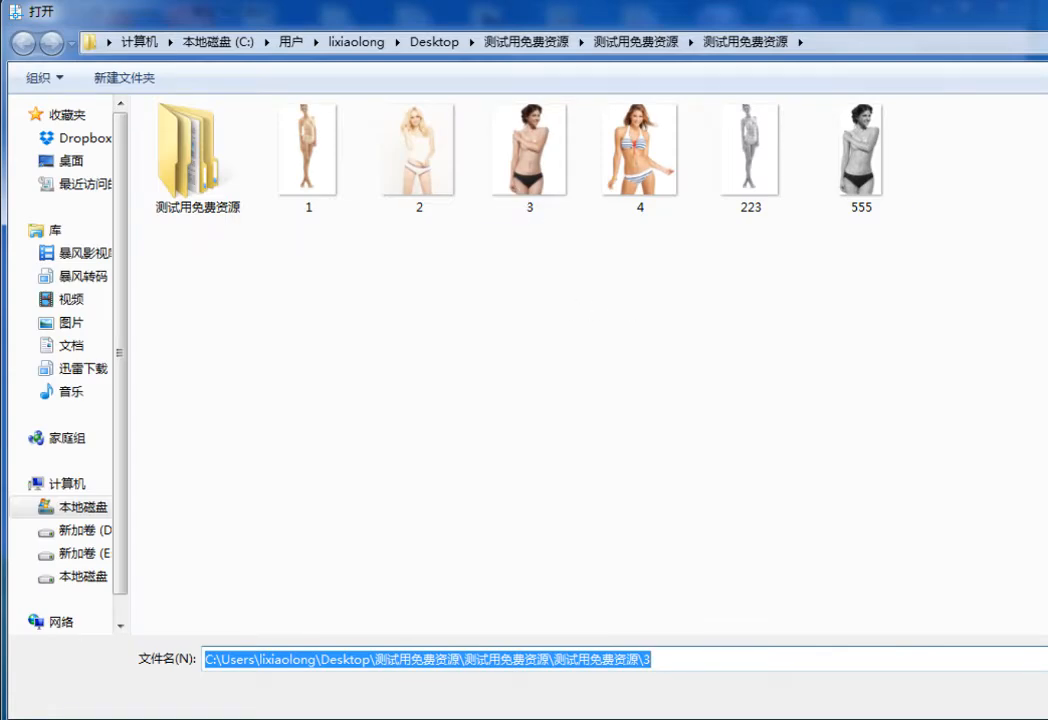
key(Return)
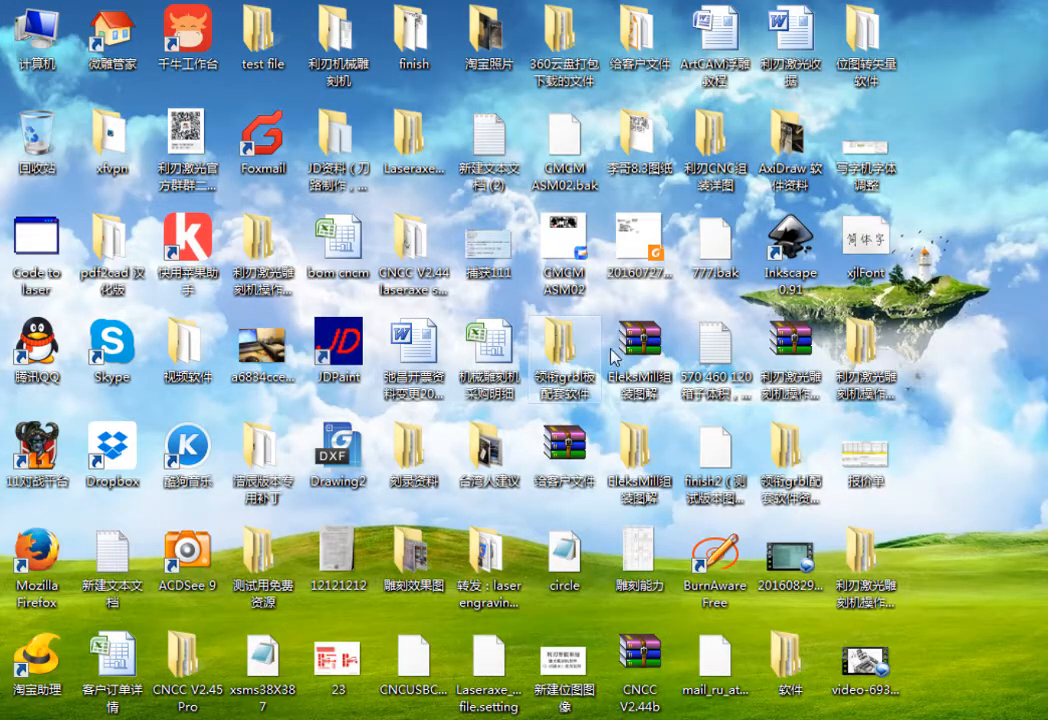
- Locate the 测试用免费资源 folder on the desktop, go down two nested folders and view the saved image 555
click(778, 478)
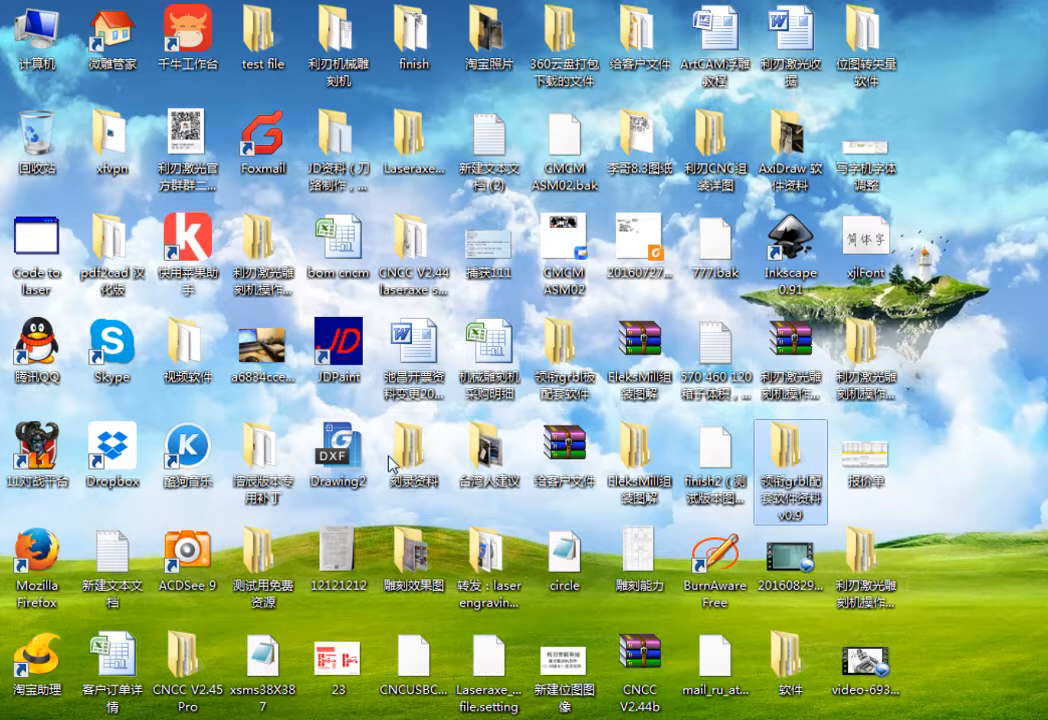
click(777, 668)
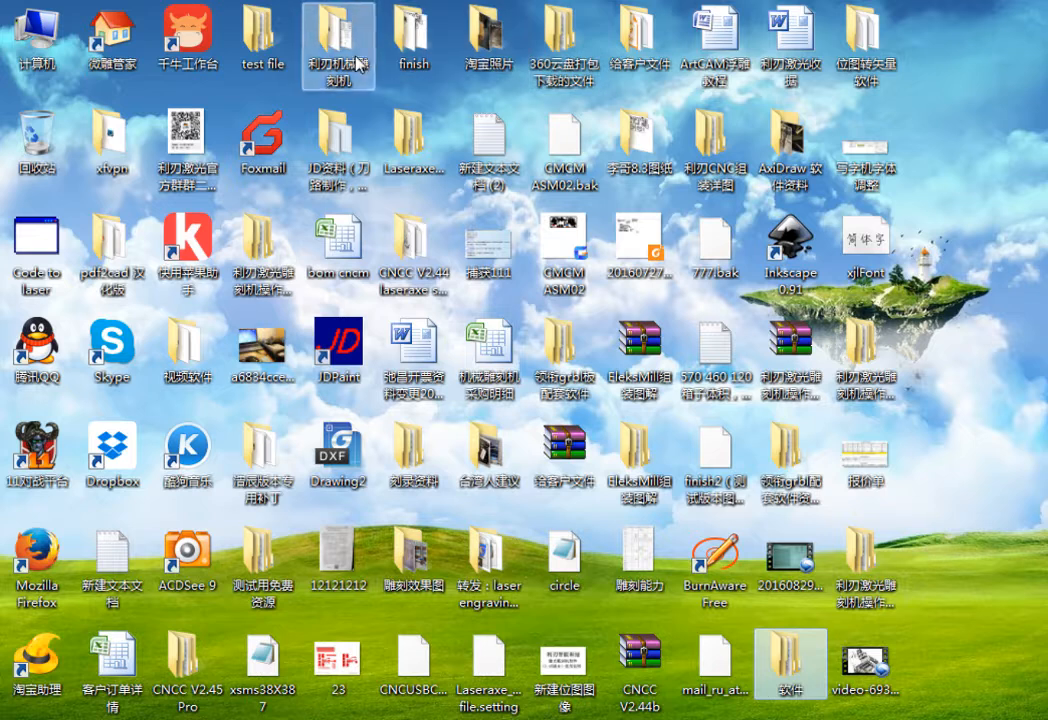
click(265, 252)
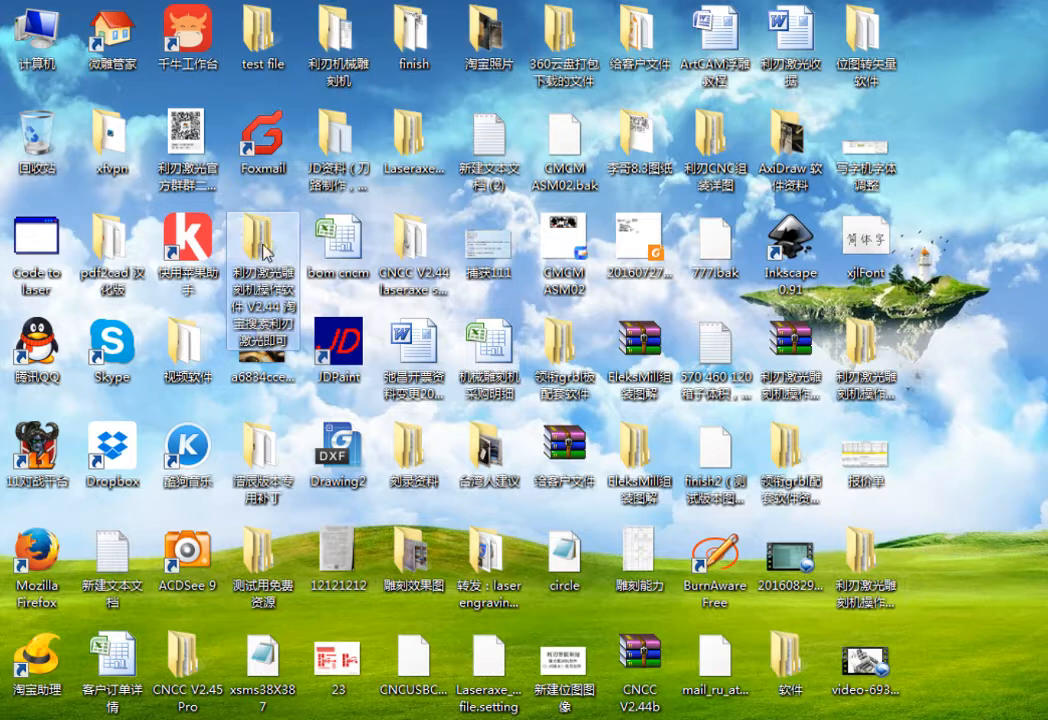
click(406, 238)
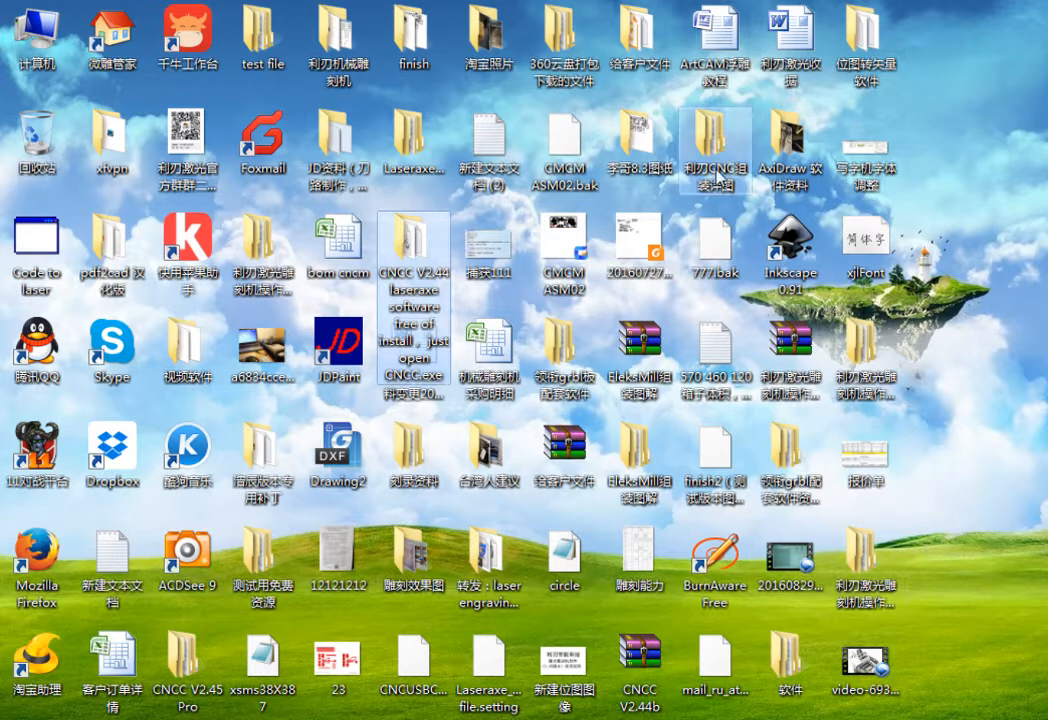
click(716, 160)
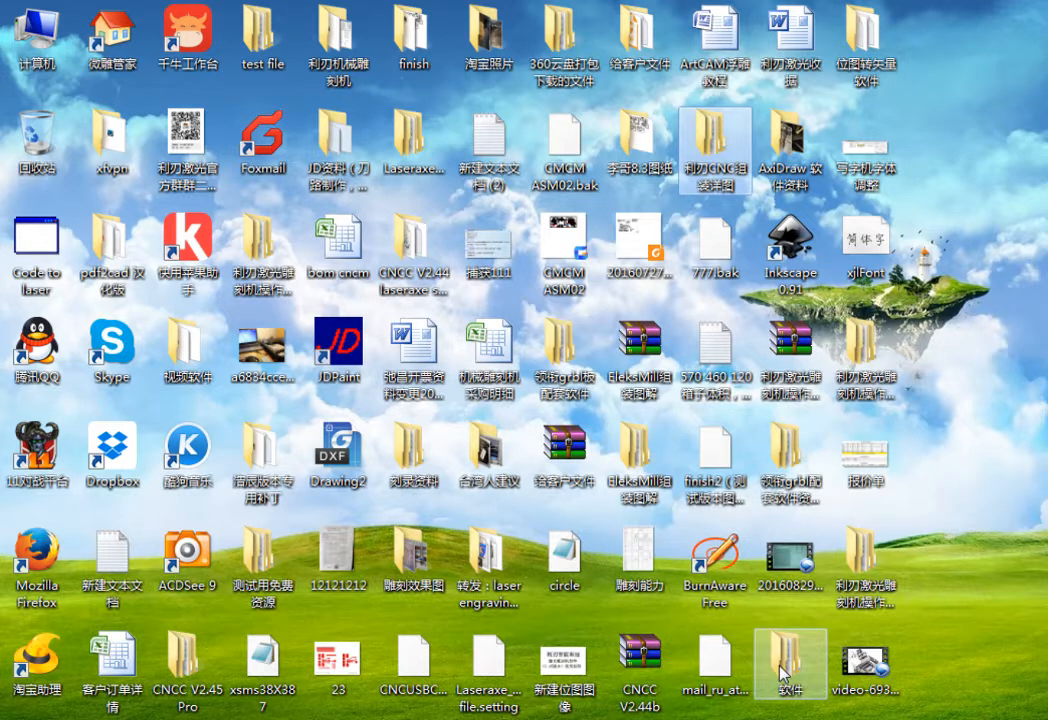
double_click(255, 563)
double_click(352, 186)
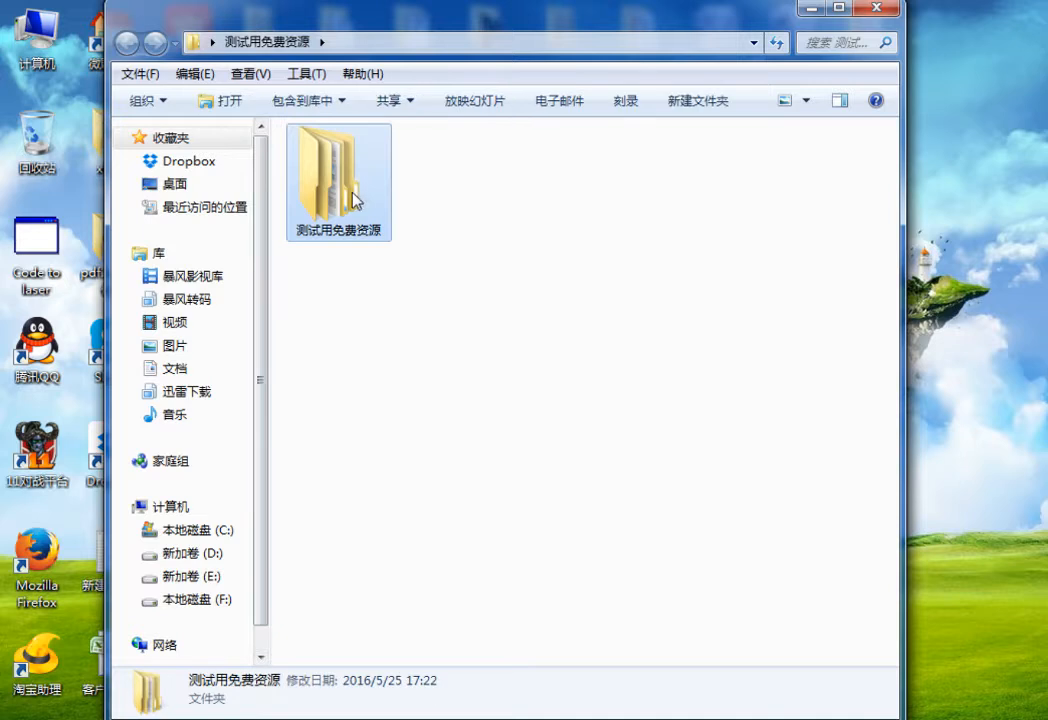
double_click(340, 190)
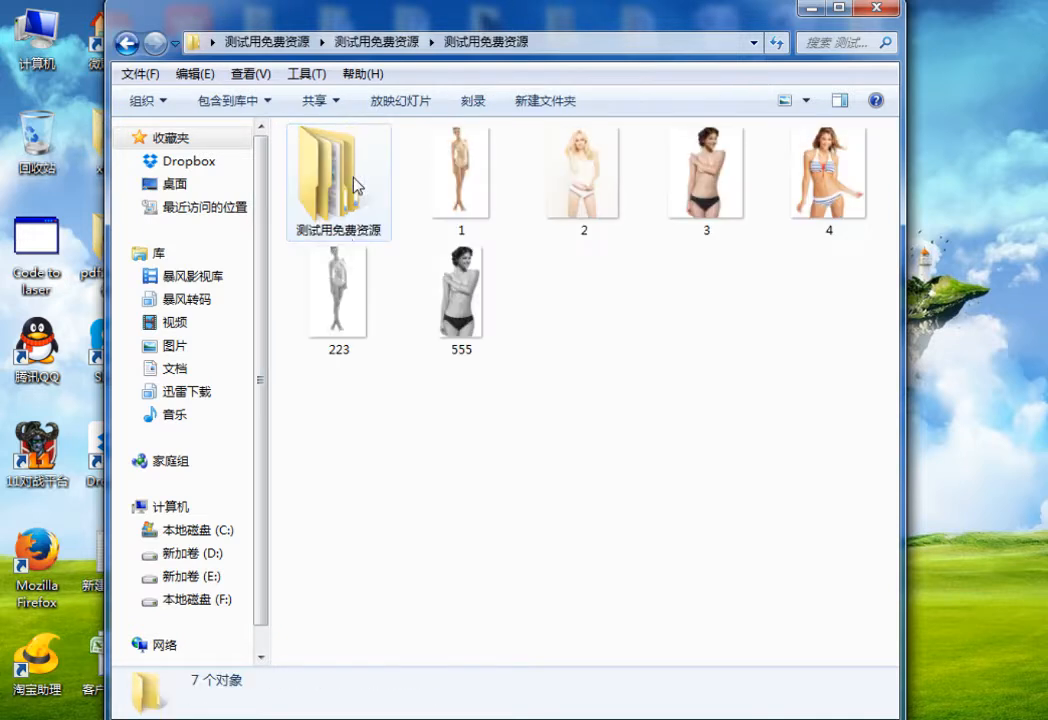
click(472, 306)
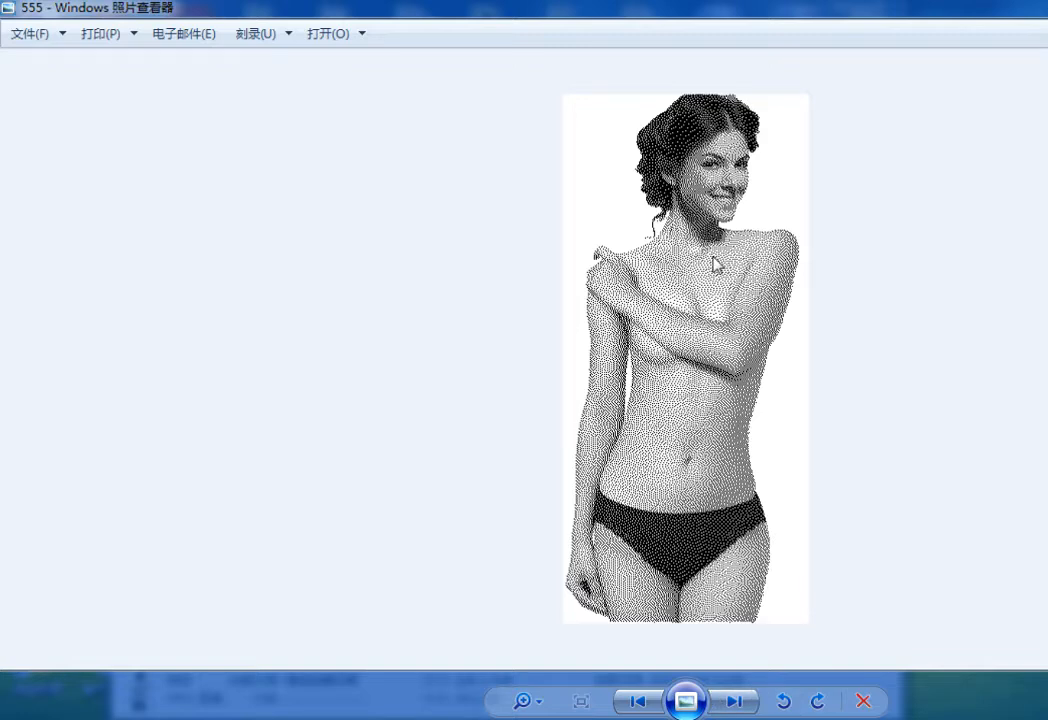
- Examine the dot pattern of image 555 at close range and at full size, and close the photo viewer
scroll(716, 263, up, 6)
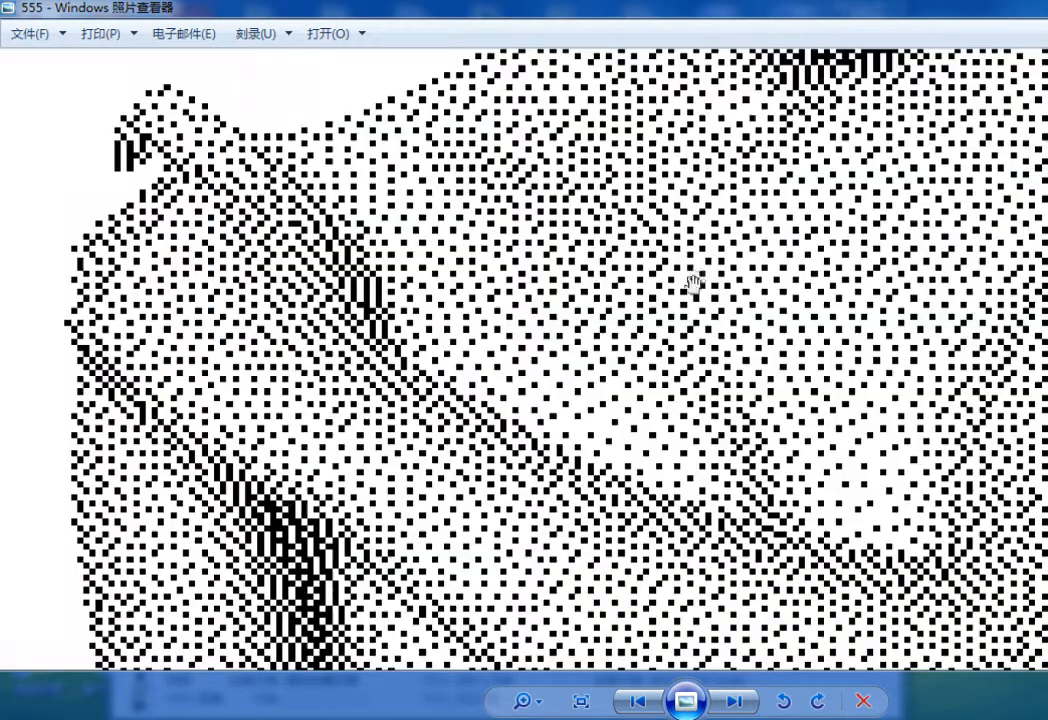
scroll(697, 276, up, 2)
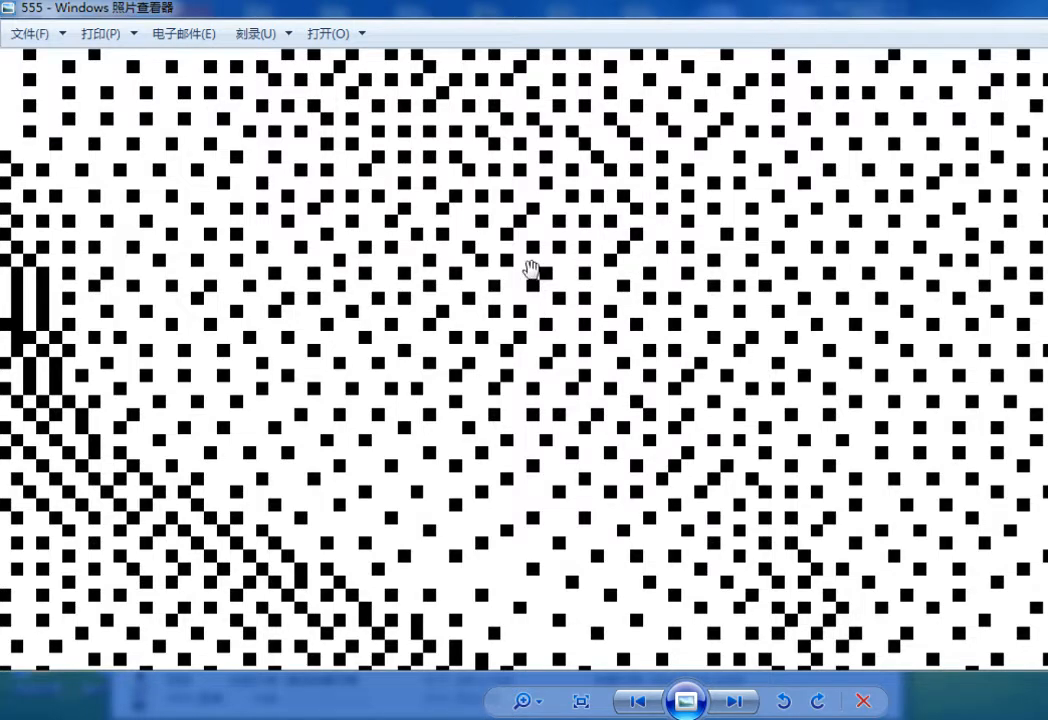
scroll(530, 280, down, 3)
scroll(600, 240, down, 2)
drag(698, 230, 560, 660)
scroll(762, 210, up, 5)
scroll(795, 260, down, 9)
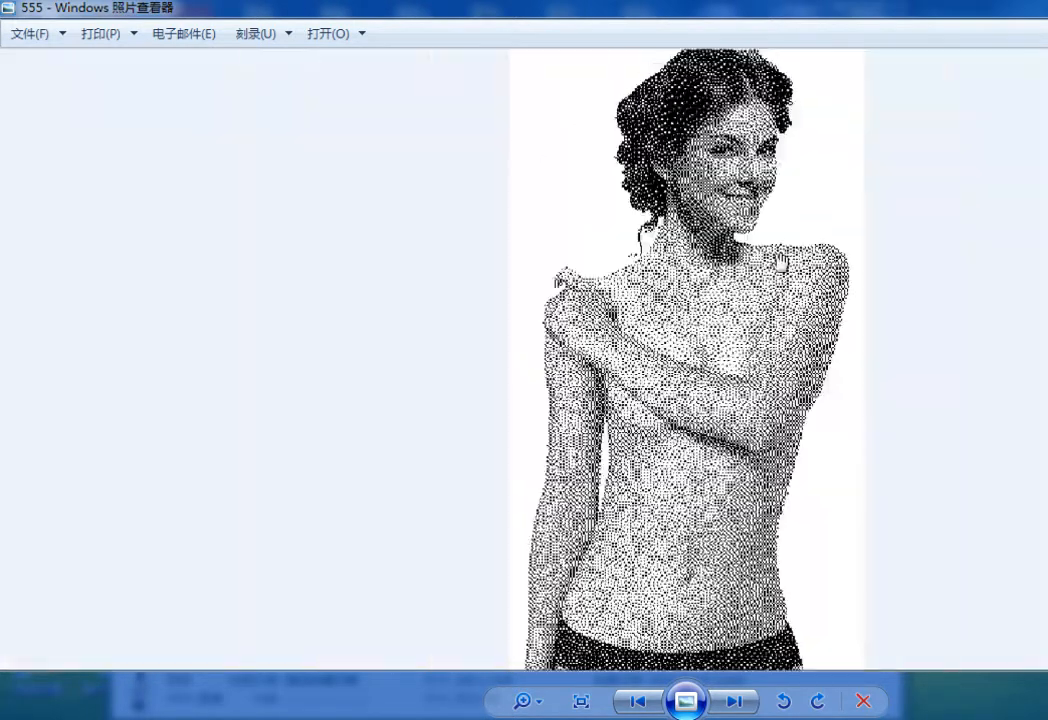
scroll(731, 396, down, 2)
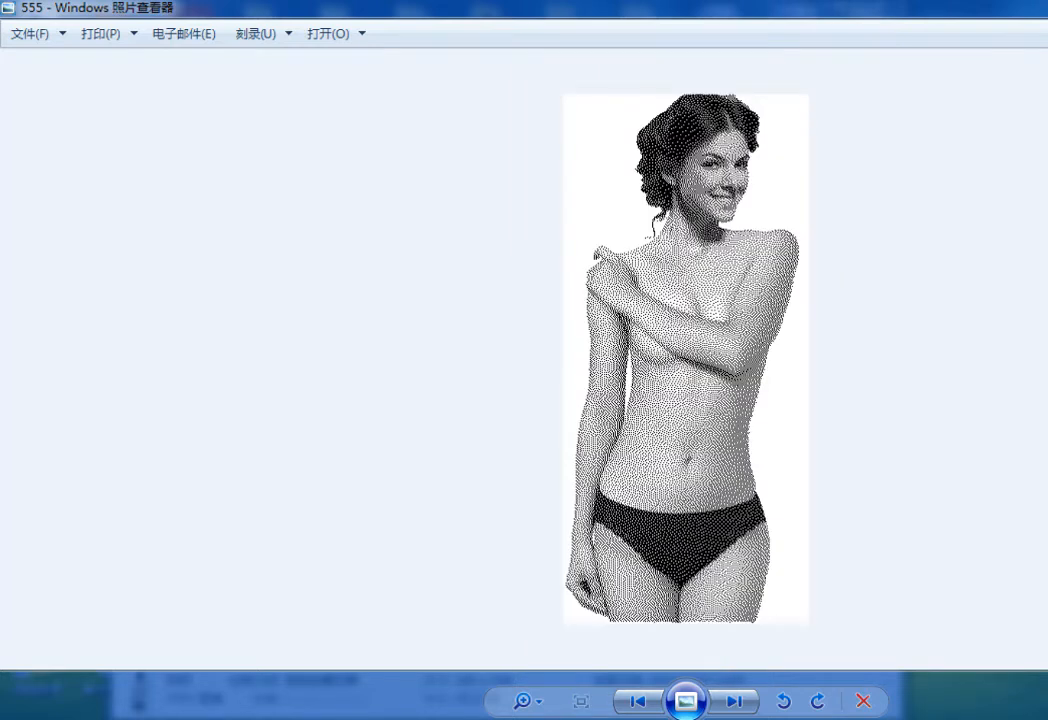
key(alt+F4)
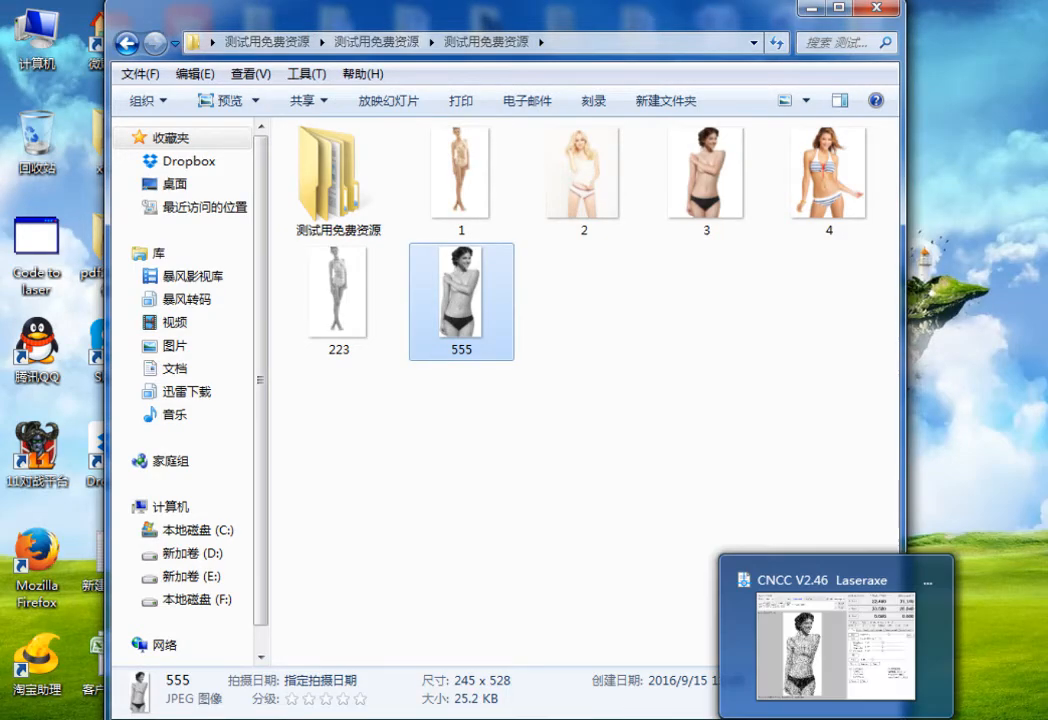
- Switch to CNCC Laseraxe and set the picture algorithm to Grayscale1
click(818, 716)
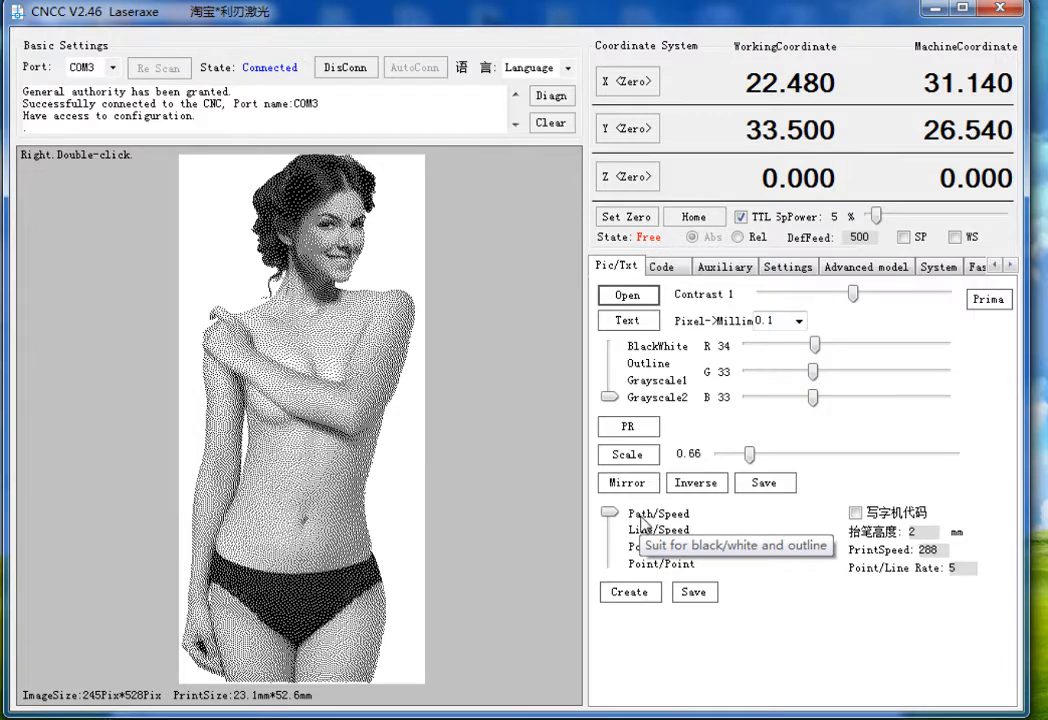
drag(609, 397, 610, 381)
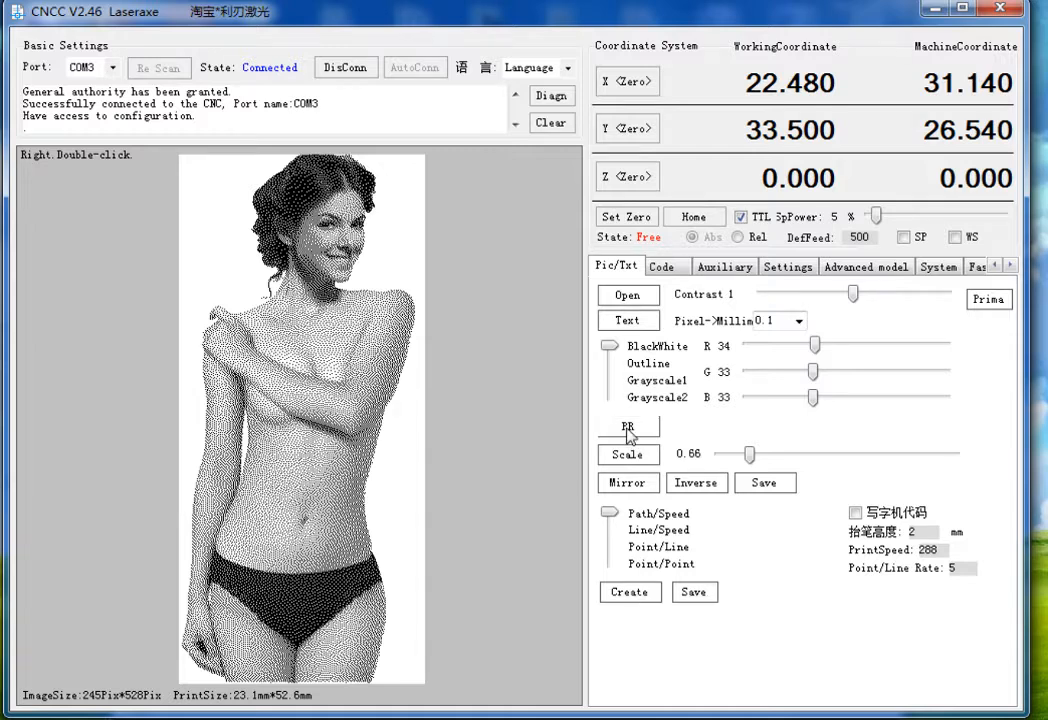
drag(612, 346, 645, 393)
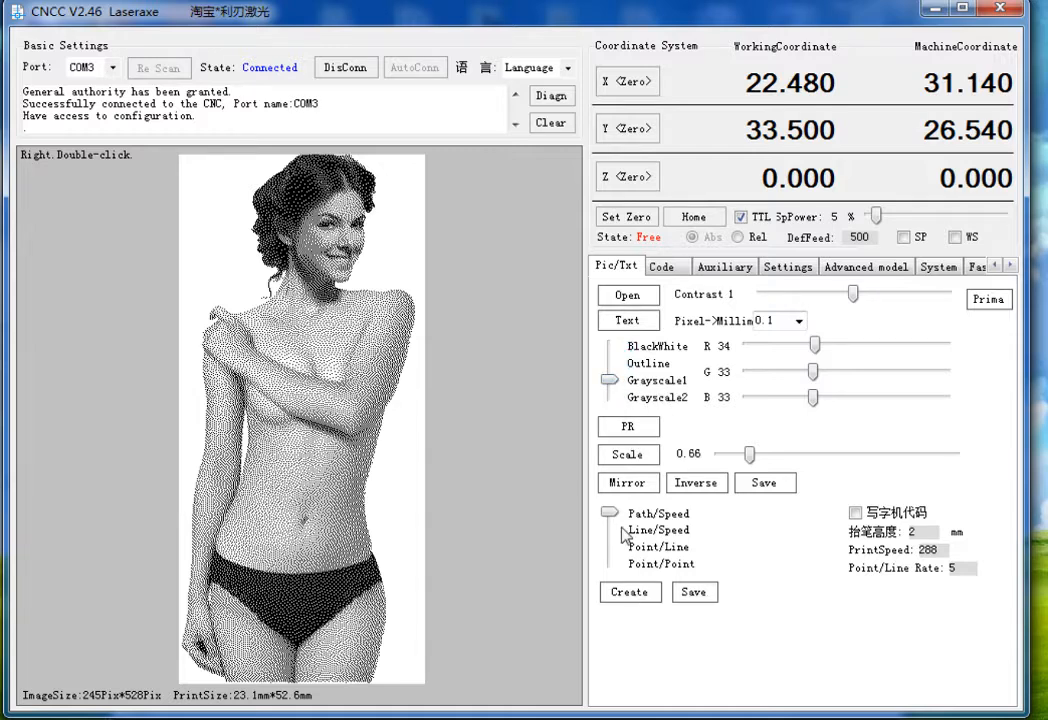
- Set the engraving mode to Point/Point, create the engraving code and send it to the code page
drag(614, 519, 614, 552)
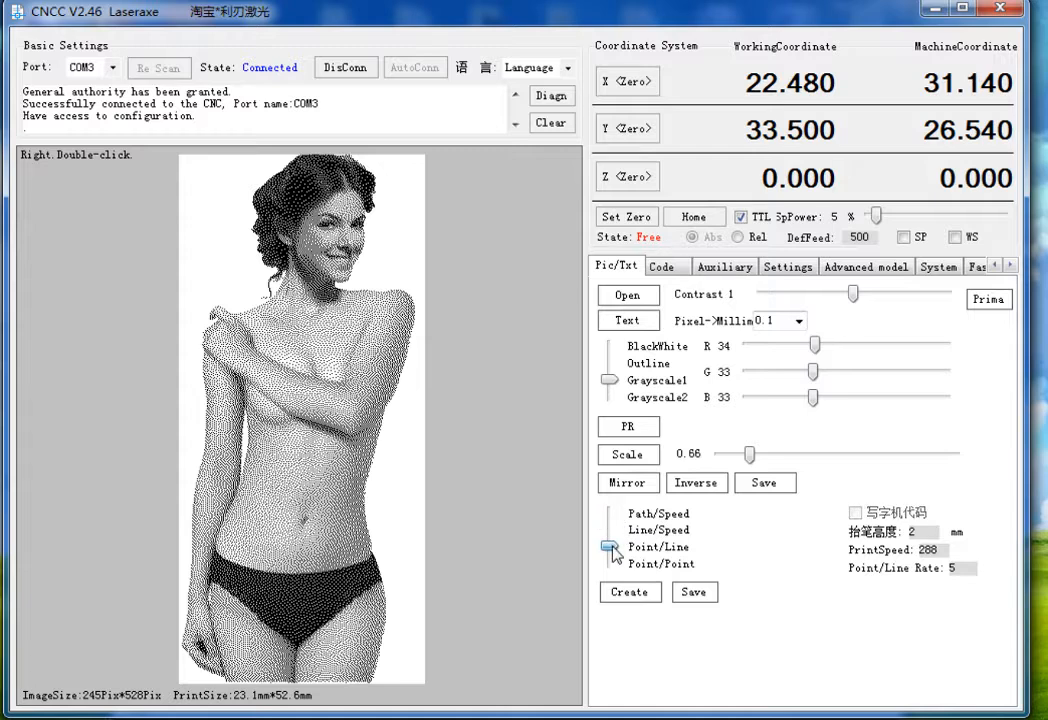
drag(612, 549, 614, 569)
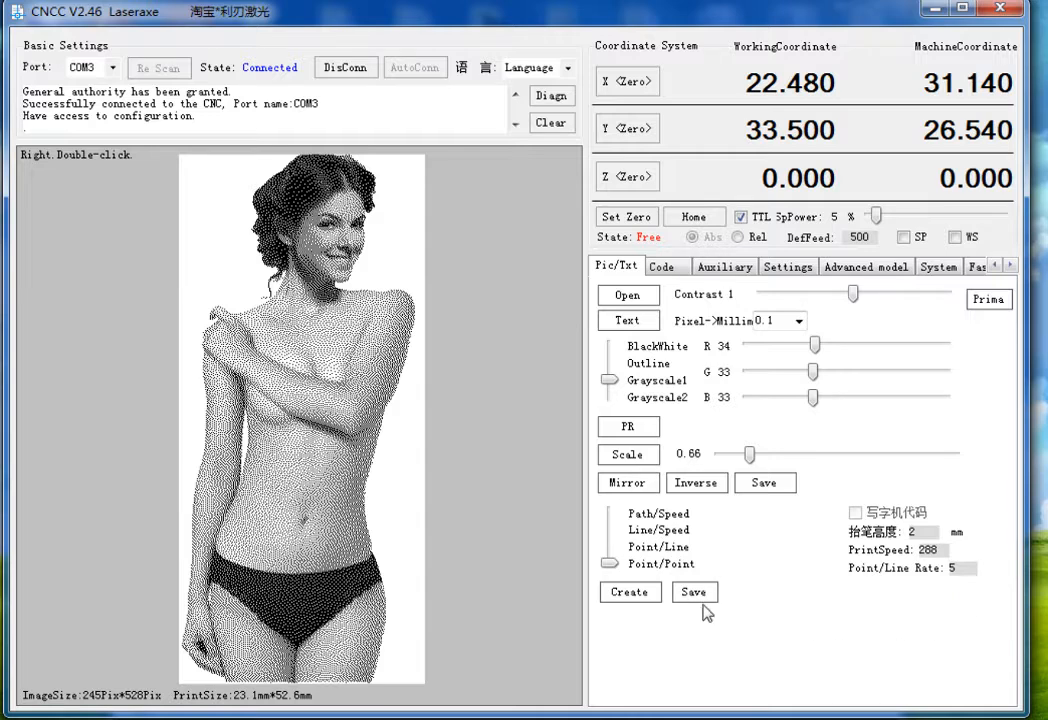
click(621, 596)
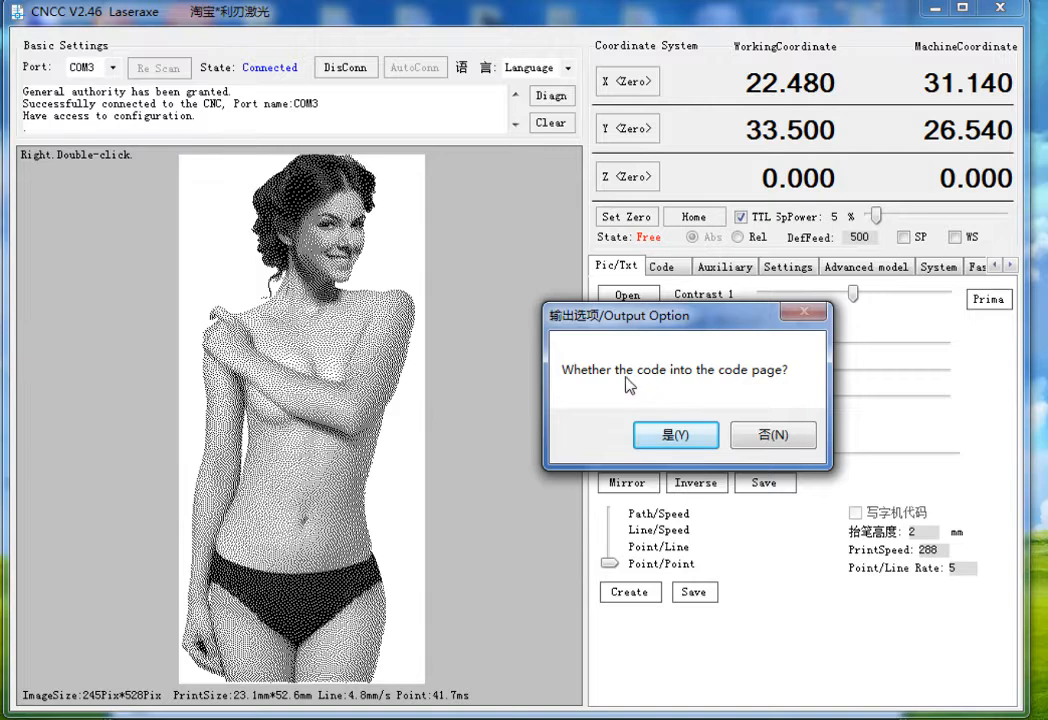
click(675, 437)
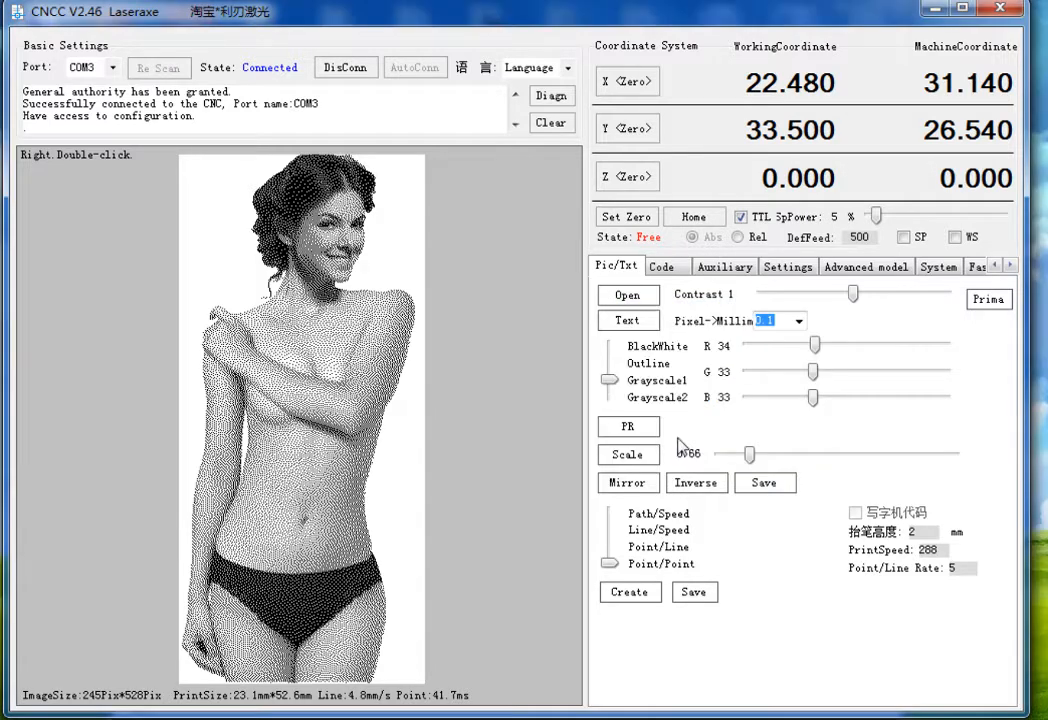
click(695, 593)
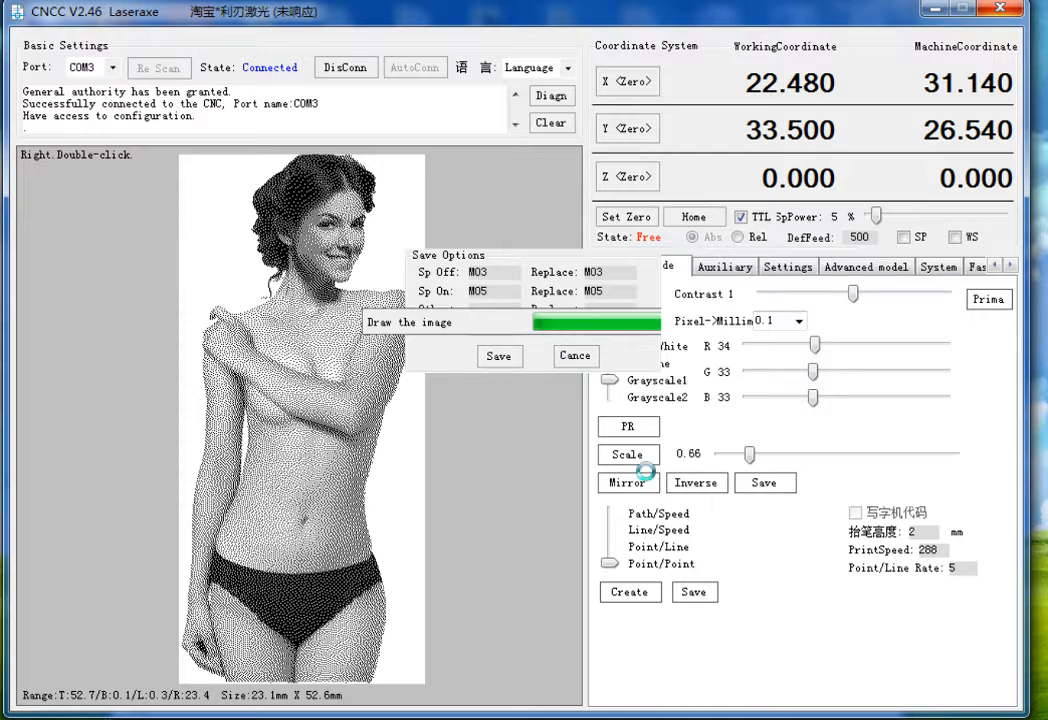
mouse_move(905, 718)
click(975, 660)
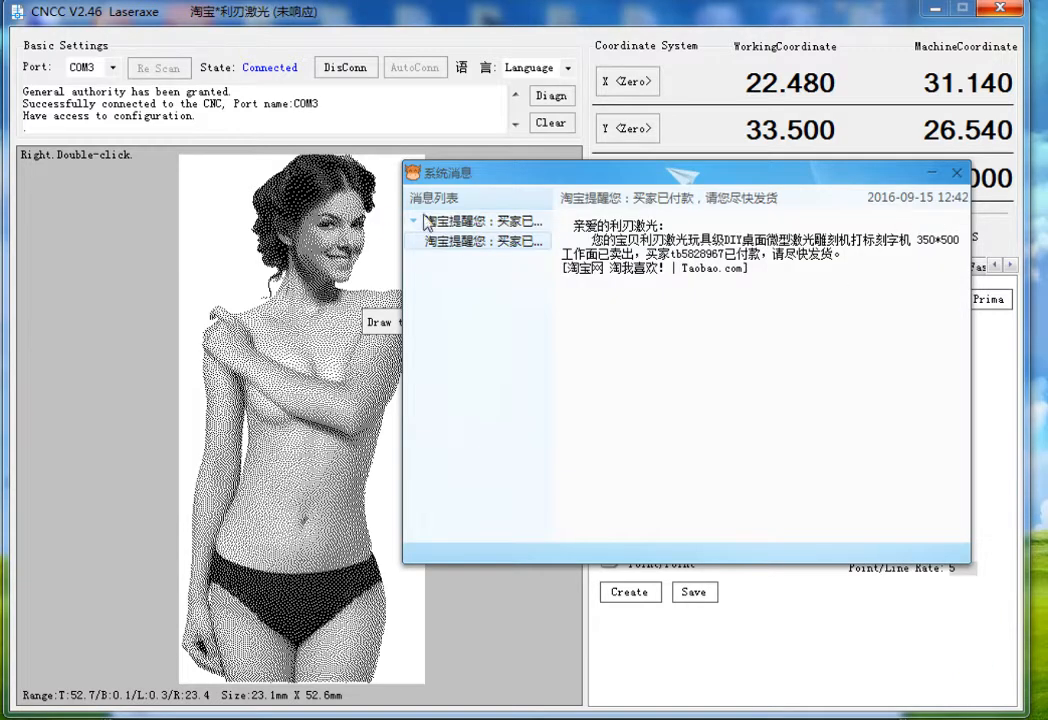
click(478, 226)
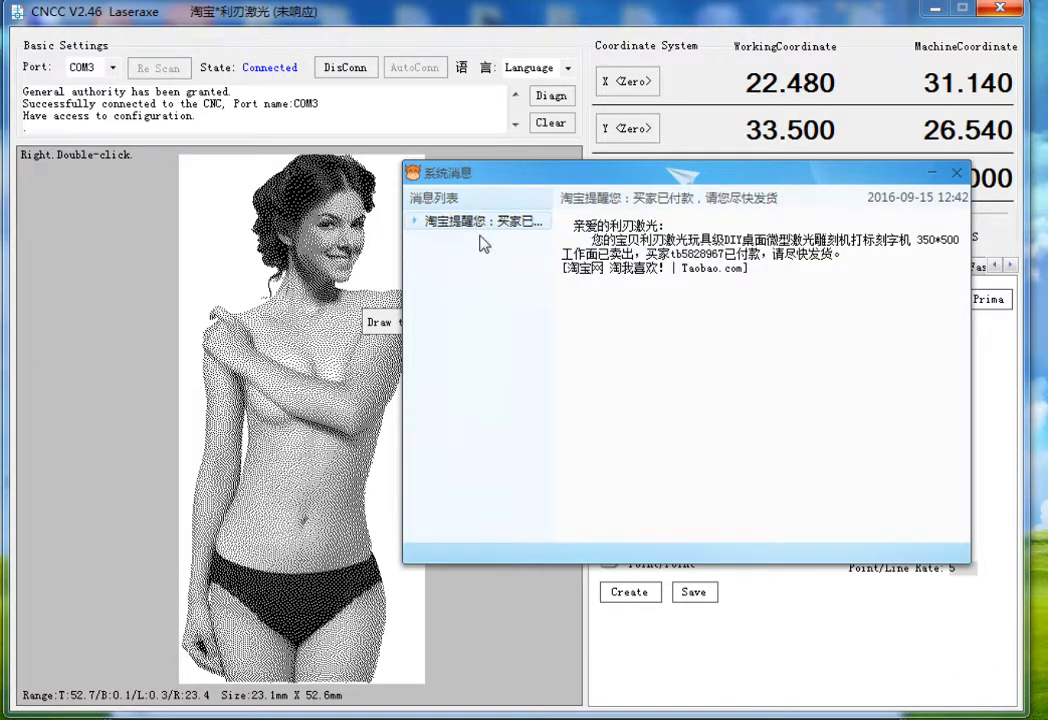
click(478, 222)
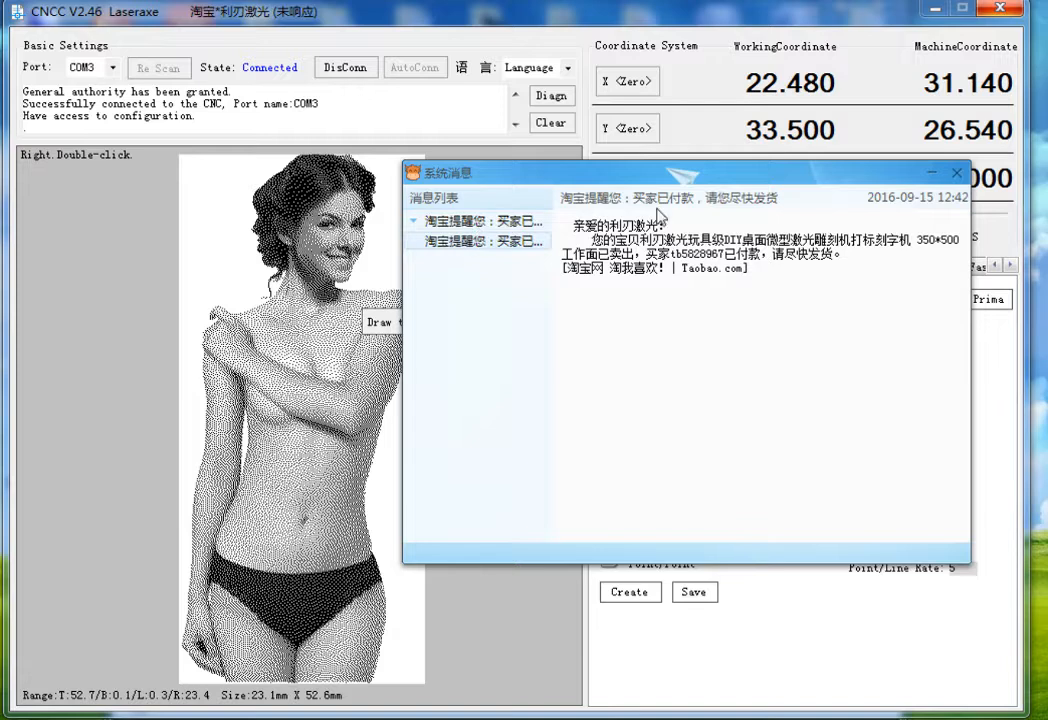
click(957, 174)
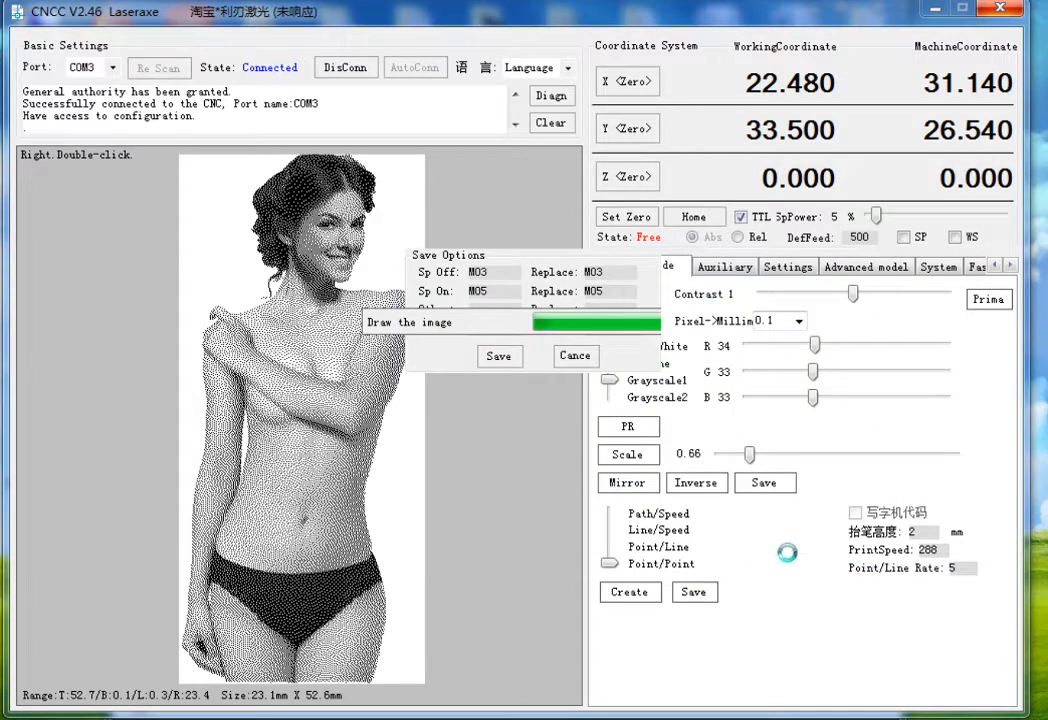
click(893, 718)
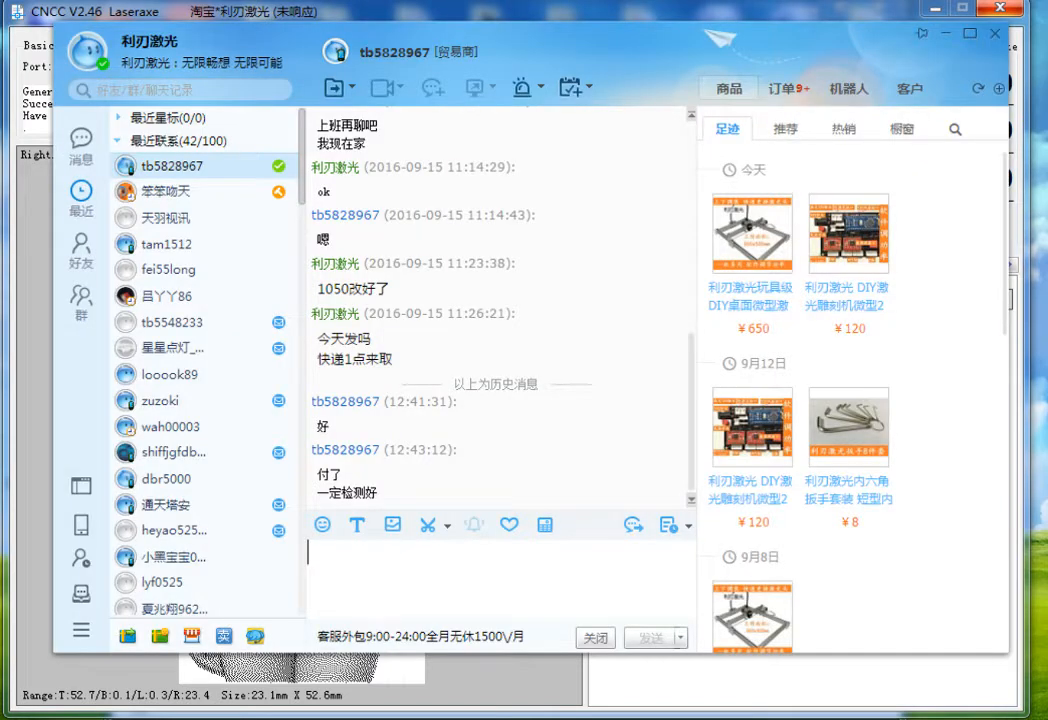
click(993, 35)
click(603, 408)
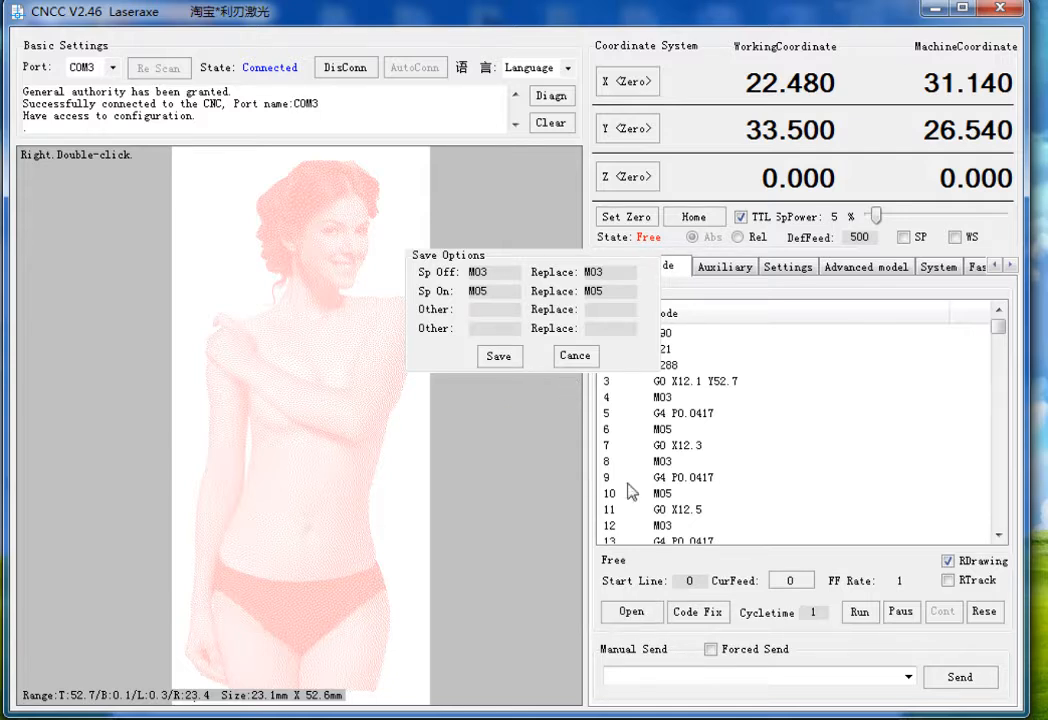
click(575, 356)
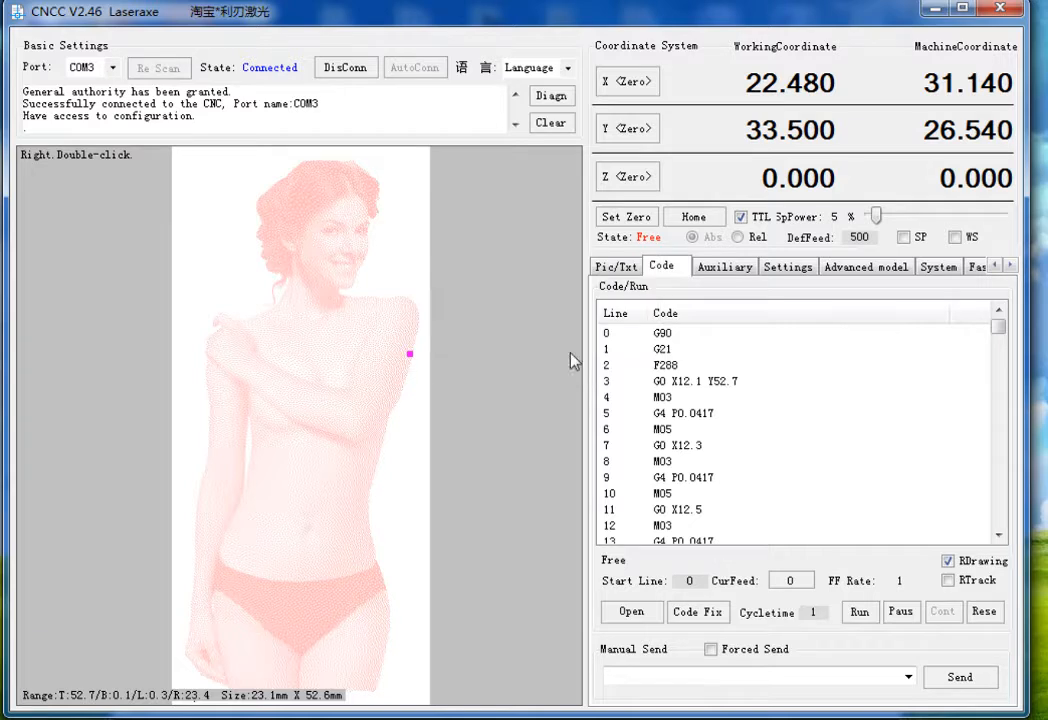
- Review the print speed in the picture settings alongside the generated engraving code
click(618, 268)
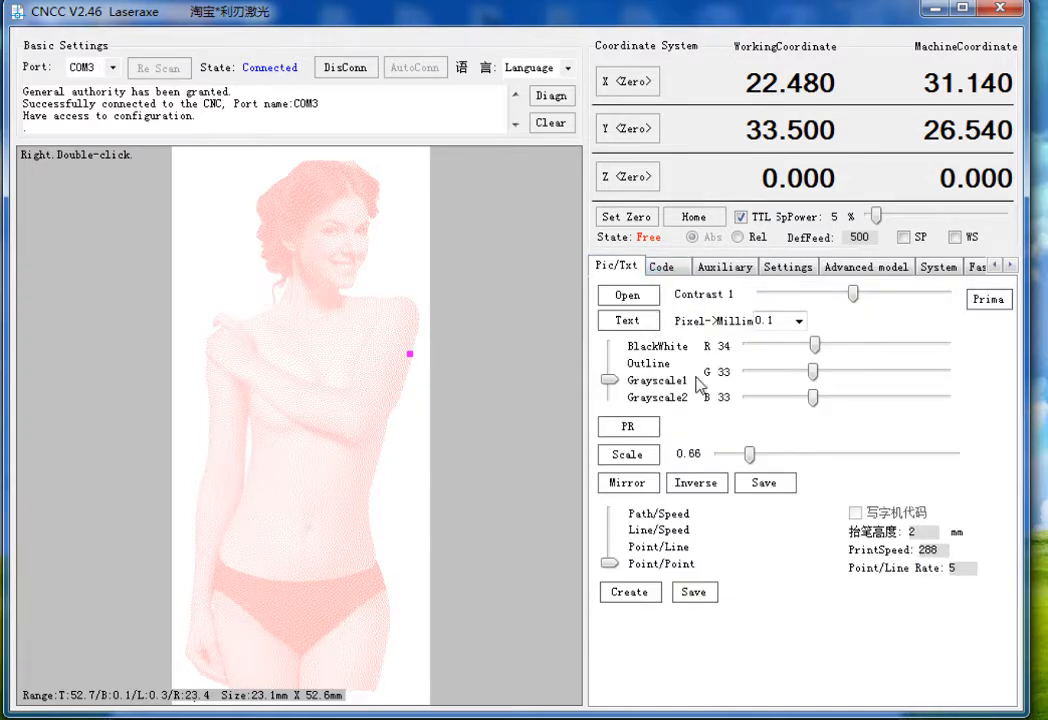
click(661, 267)
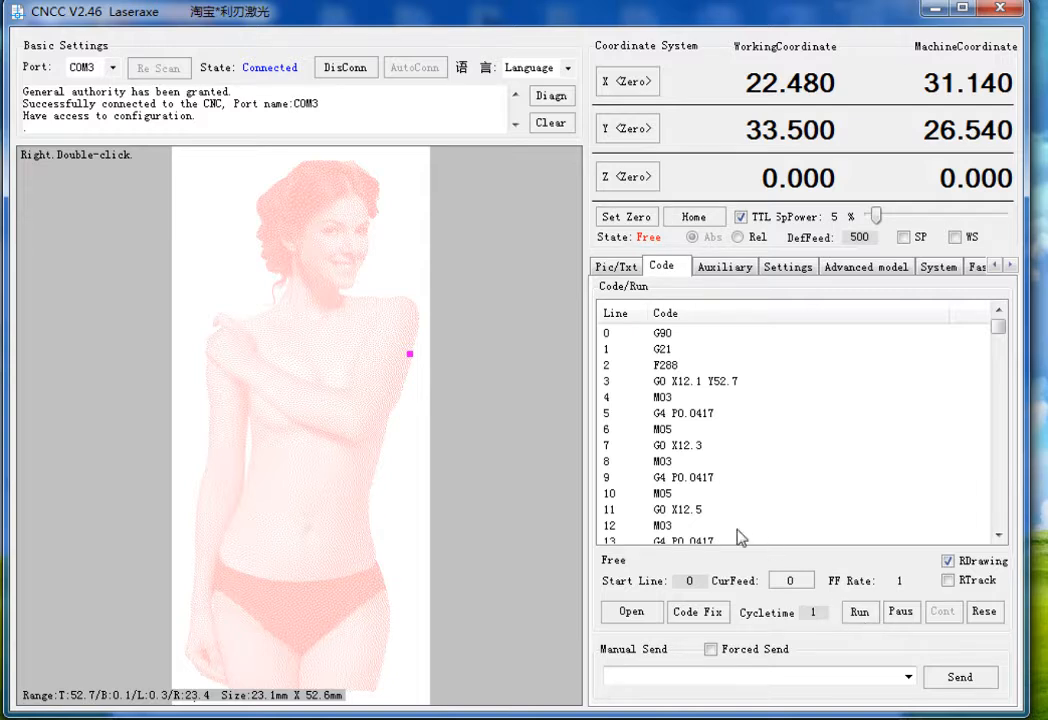
click(616, 266)
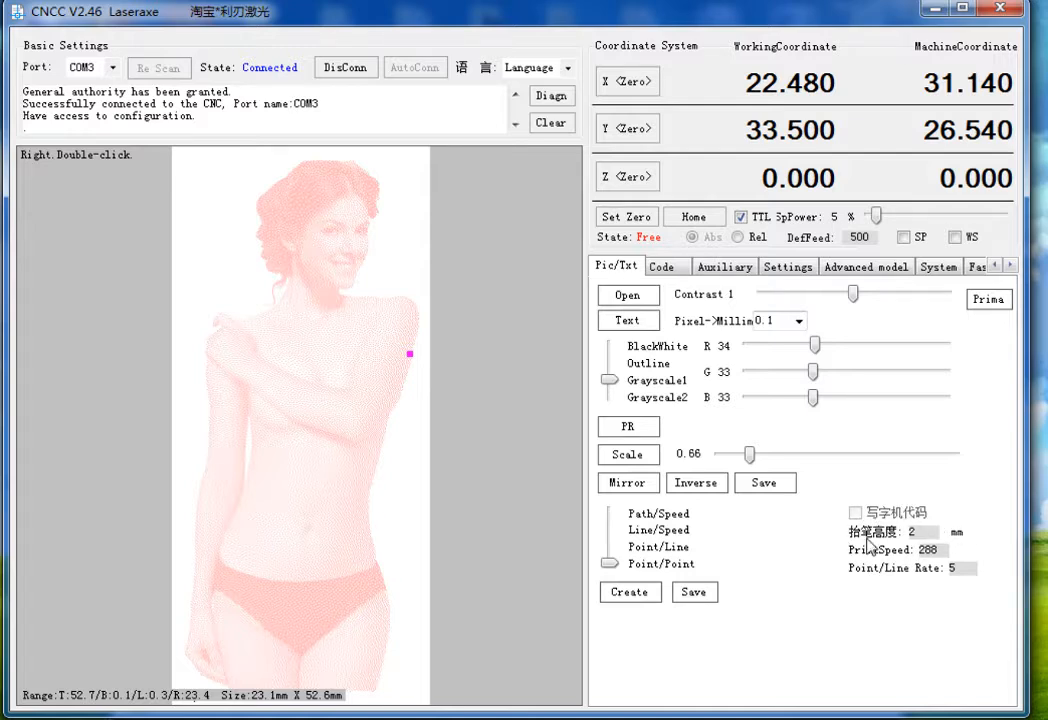
drag(940, 554, 915, 553)
click(945, 554)
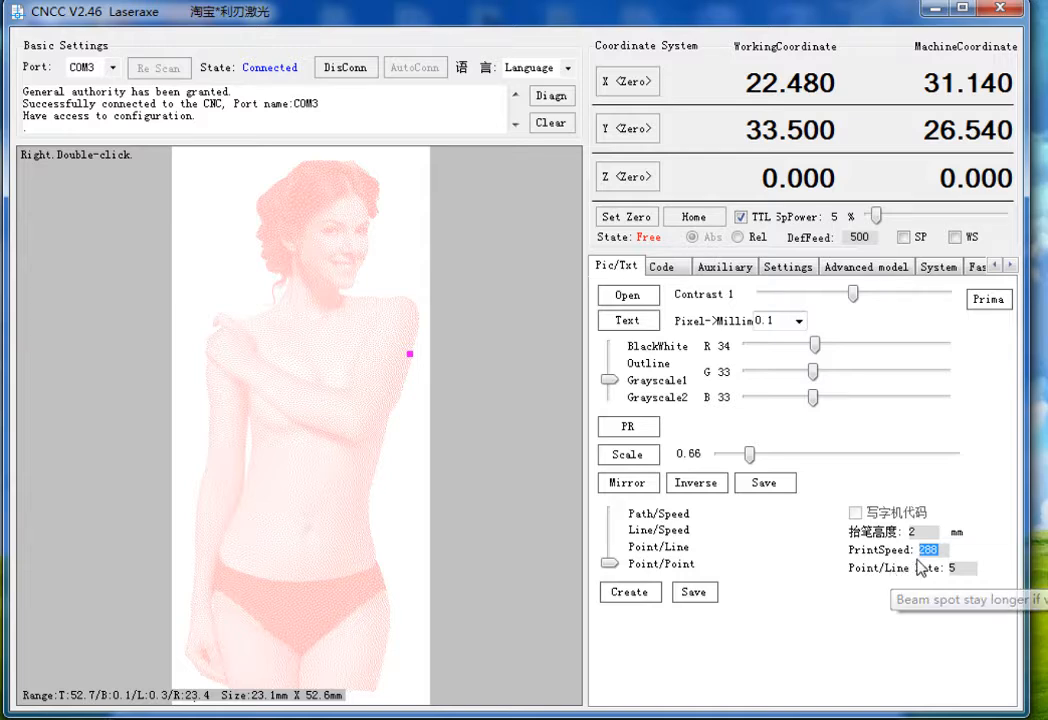
click(664, 267)
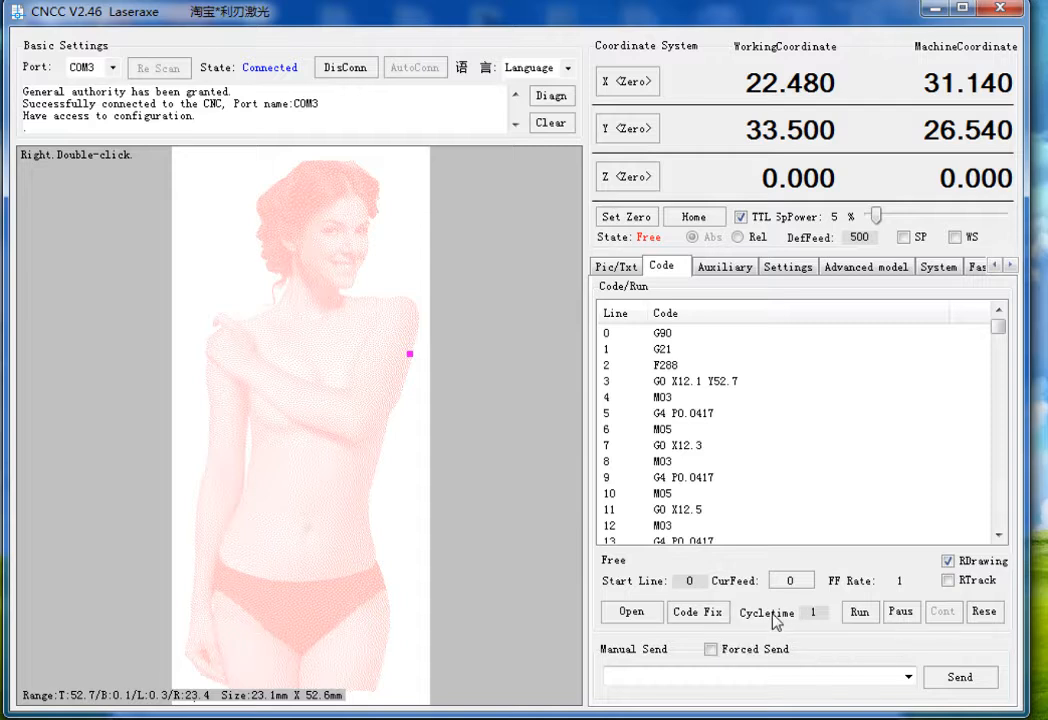
- Set the engraving code's cycle time to 5 and confirm a feed fix rate of 1
double_click(816, 614)
click(860, 615)
double_click(798, 586)
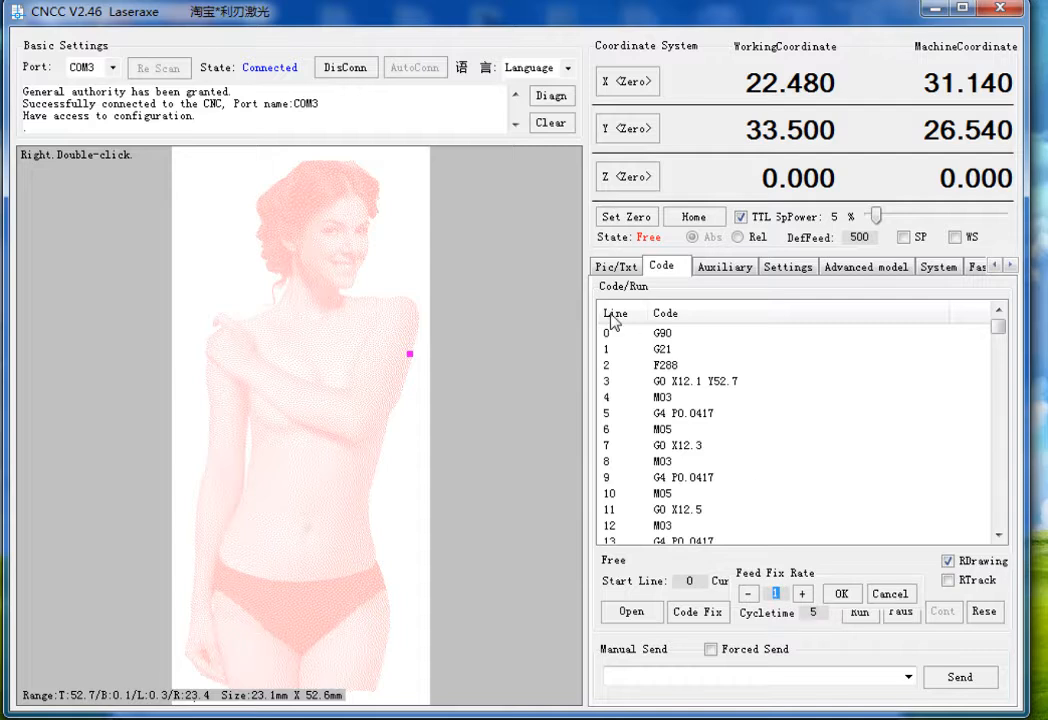
click(616, 266)
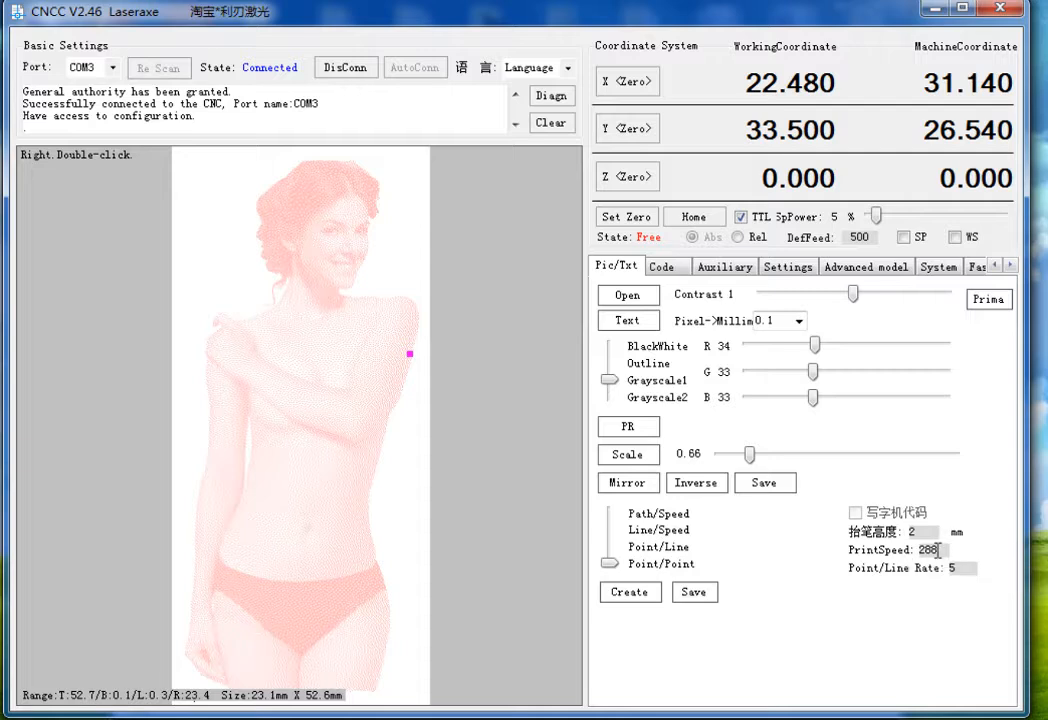
double_click(923, 549)
click(661, 266)
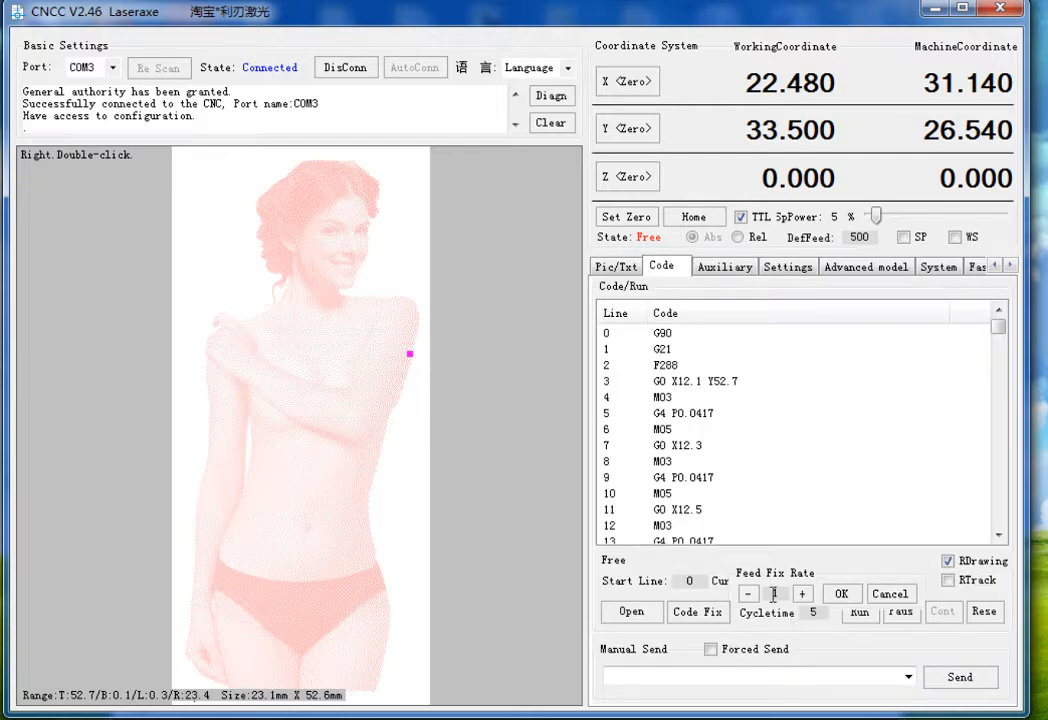
double_click(775, 593)
click(840, 594)
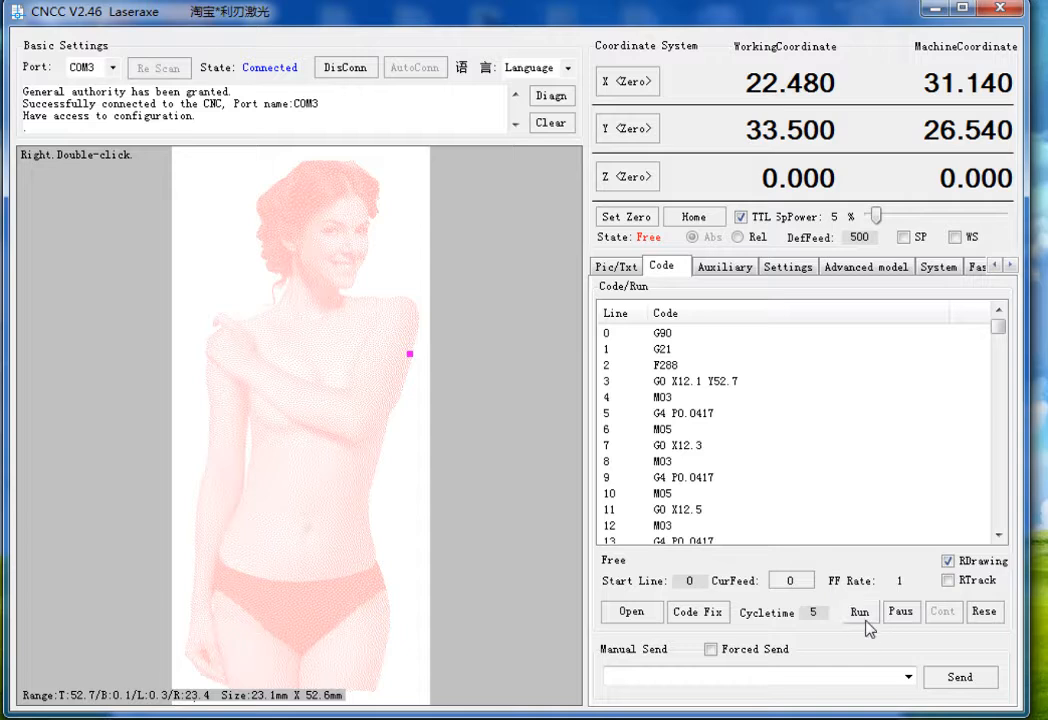
- Run the engraving code, check the print speed in the picture settings and return to the running code
click(862, 614)
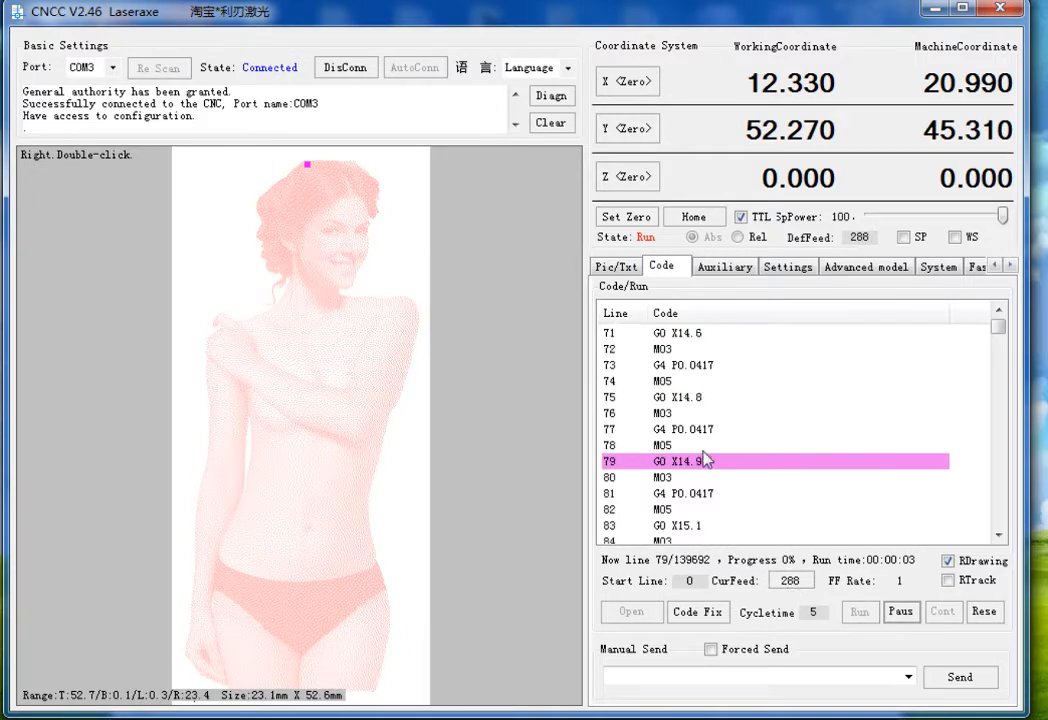
key(ctrl+shift+Tab)
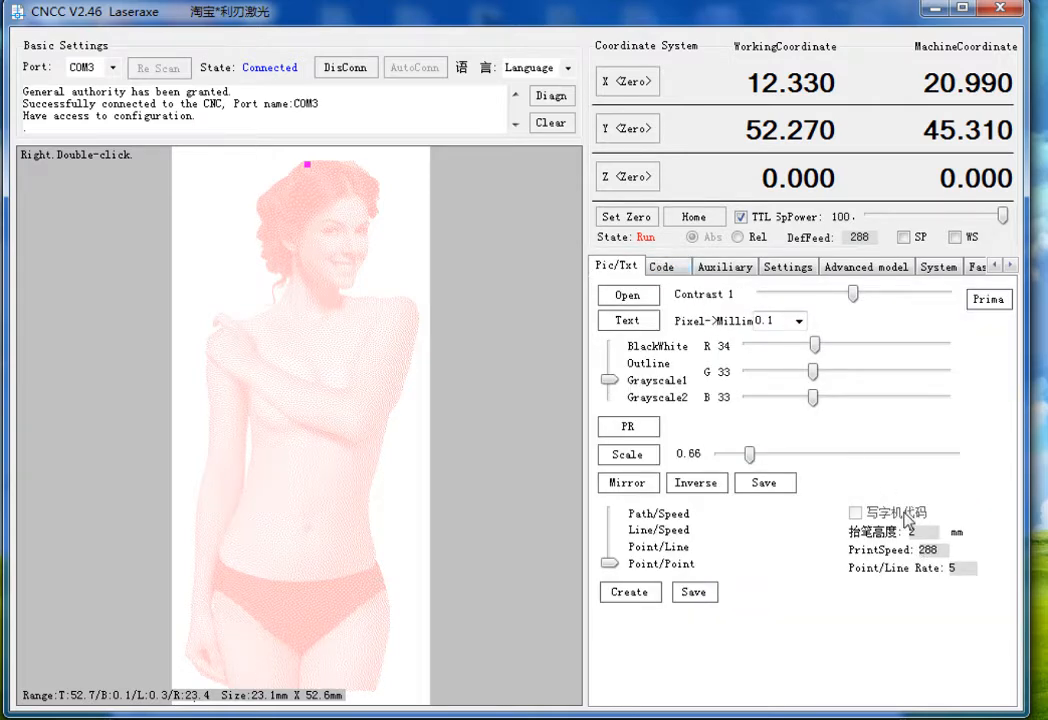
double_click(940, 550)
click(661, 266)
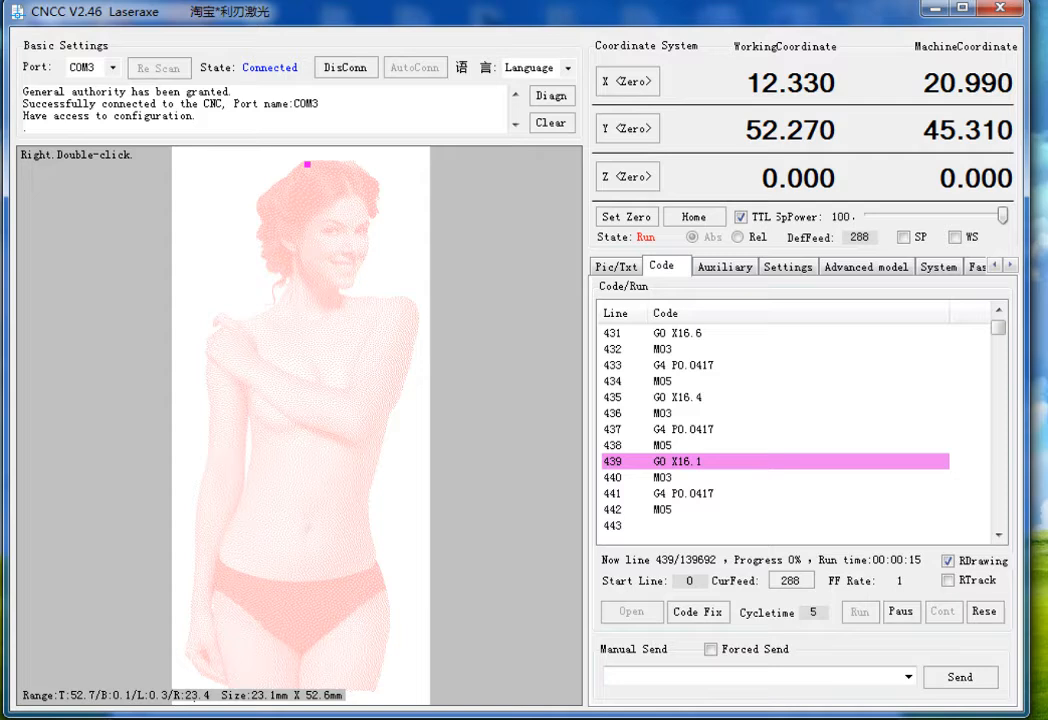
- Raise the running job's feed fix rate in 0.1 increments to 2 and apply it
click(813, 592)
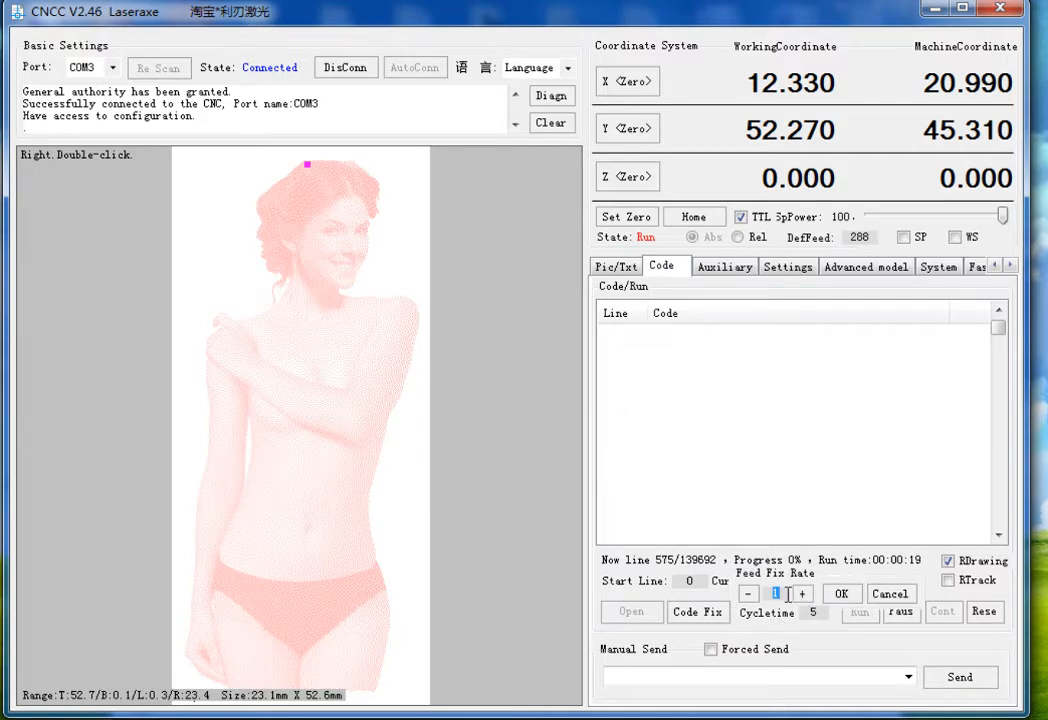
click(805, 596)
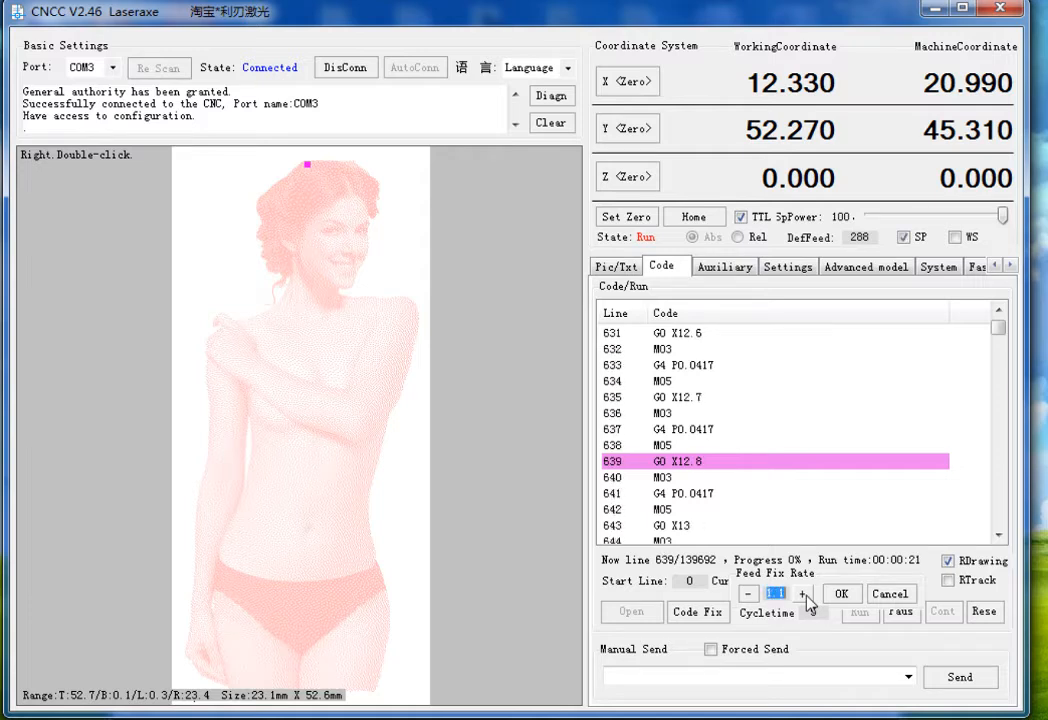
click(804, 596)
click(807, 597)
click(807, 597)
click(807, 597)
click(807, 597)
click(807, 597)
click(807, 597)
click(807, 597)
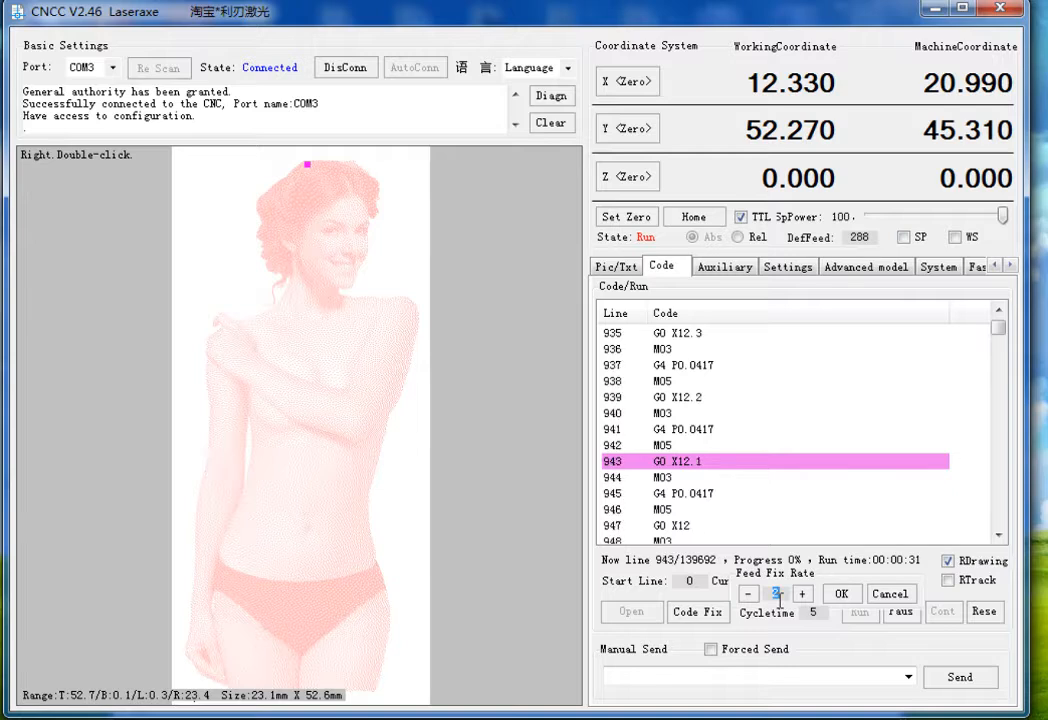
key(Return)
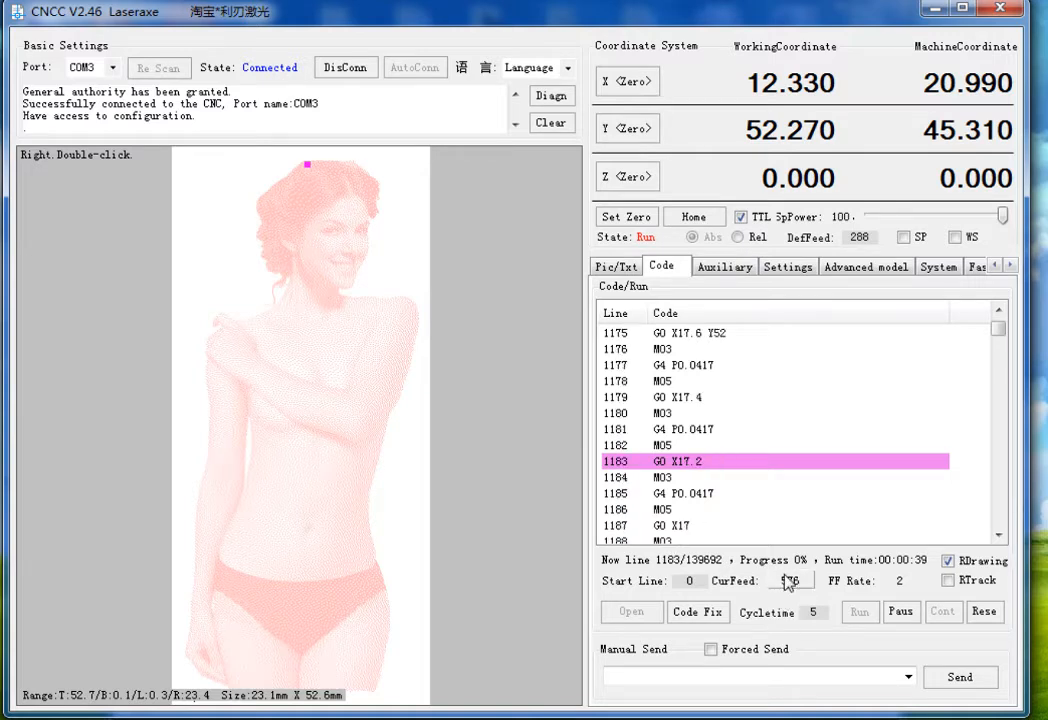
- Glance at the picture settings, return to the code page and set the feed fix rate to 4
click(620, 267)
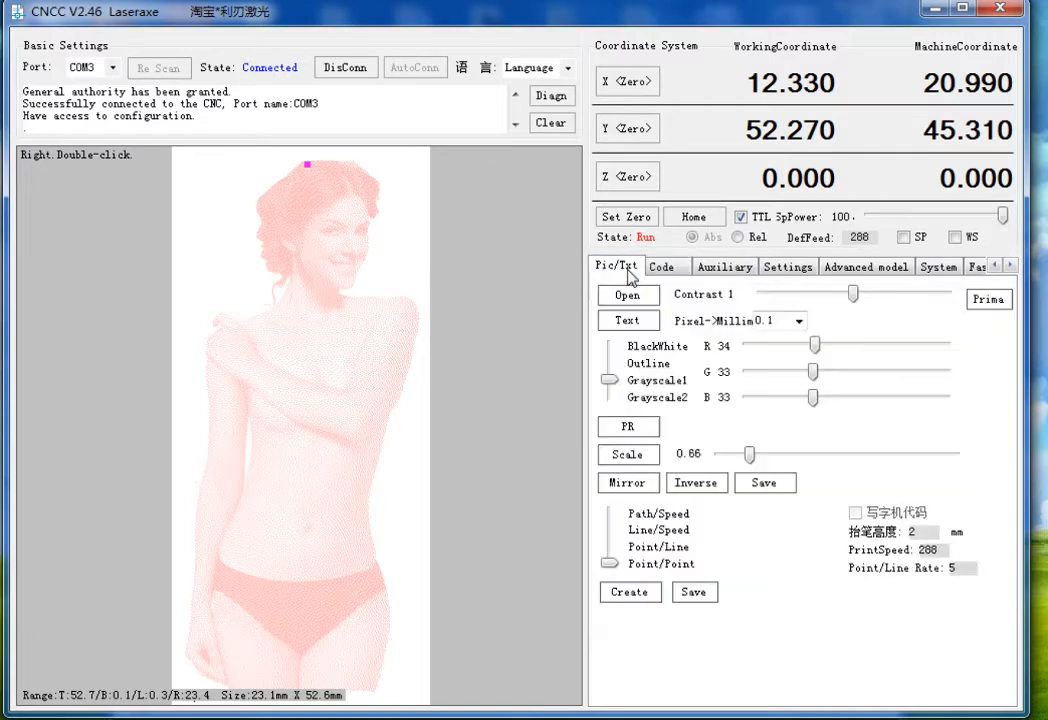
click(678, 272)
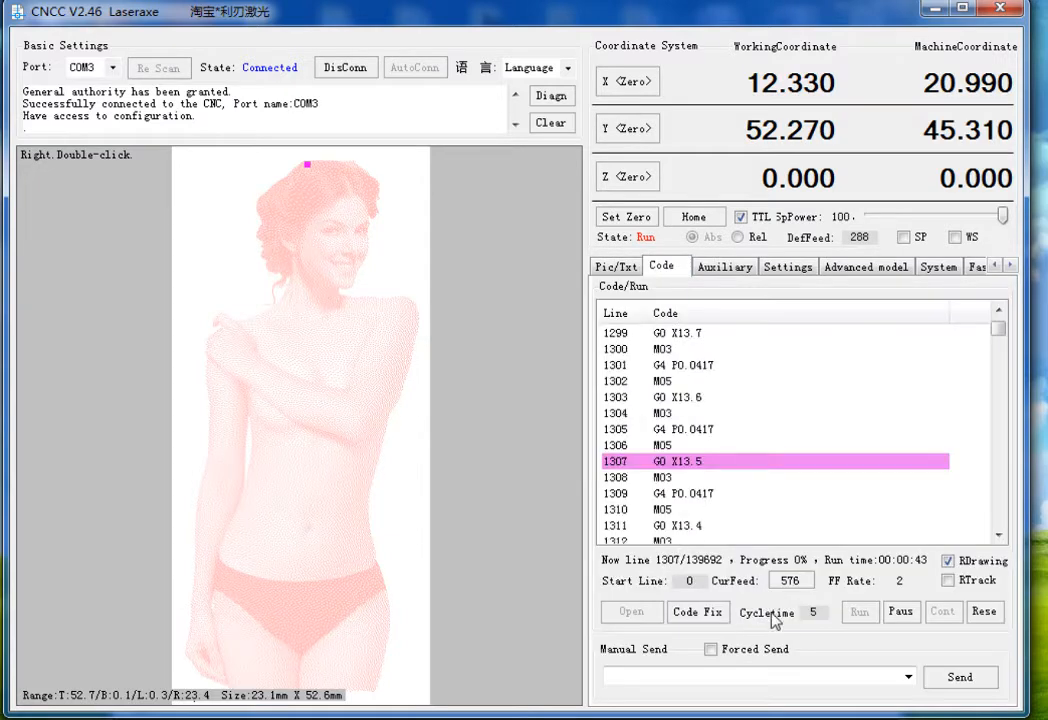
click(795, 580)
text(4)
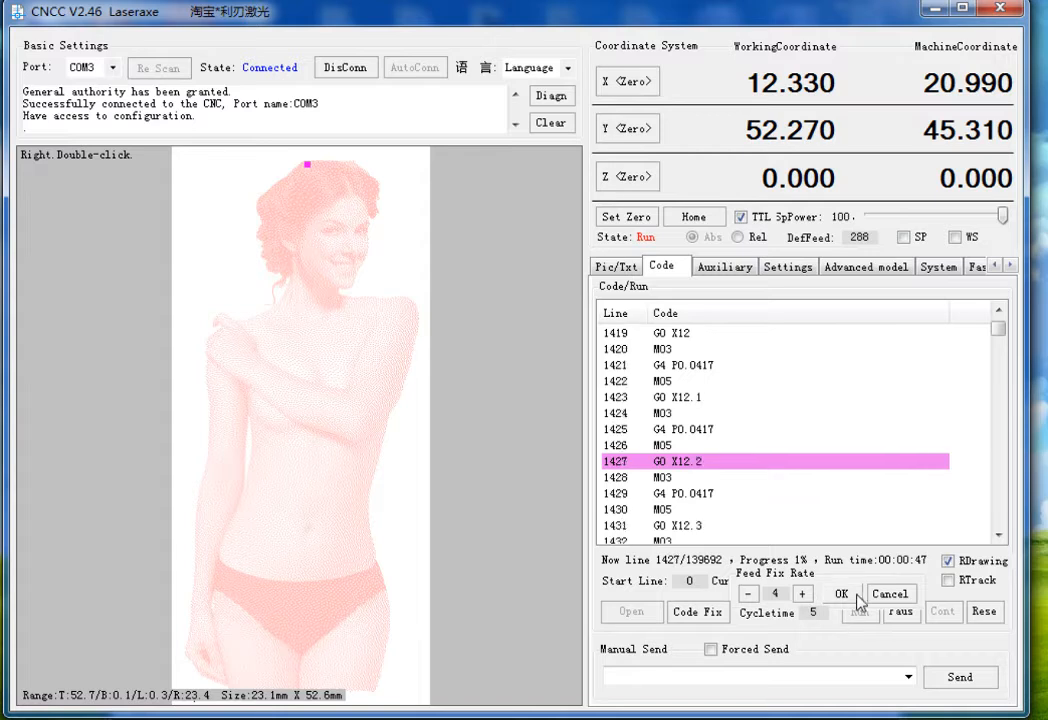
click(852, 595)
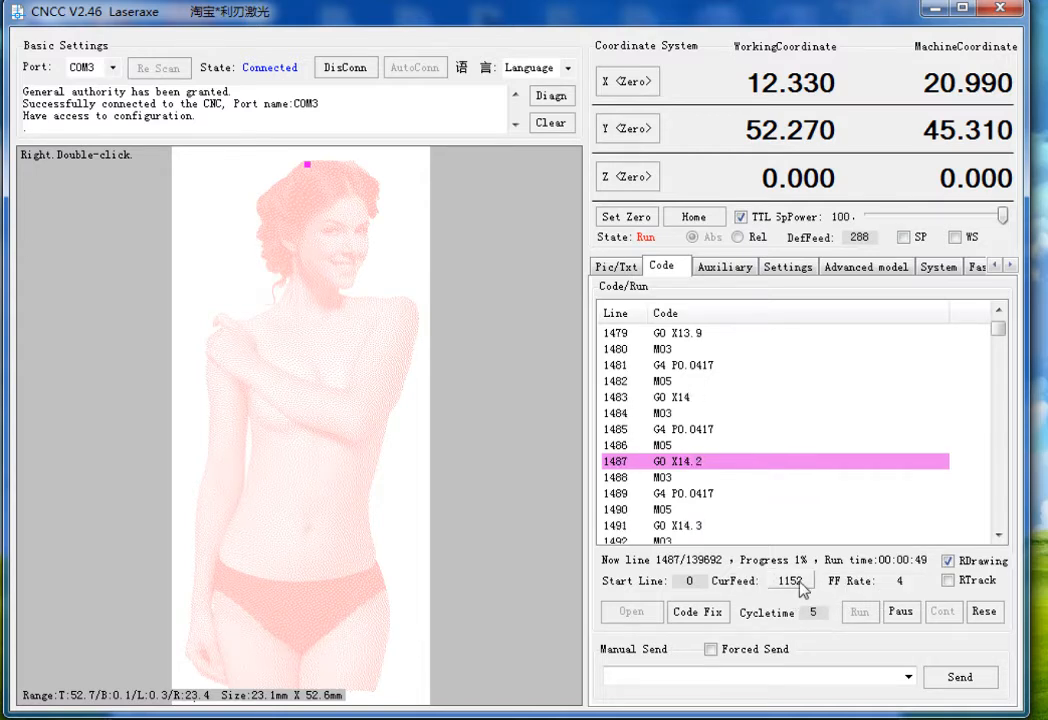
- Reconfirm the feed fix rate of 4 and pause the engraving job
click(795, 582)
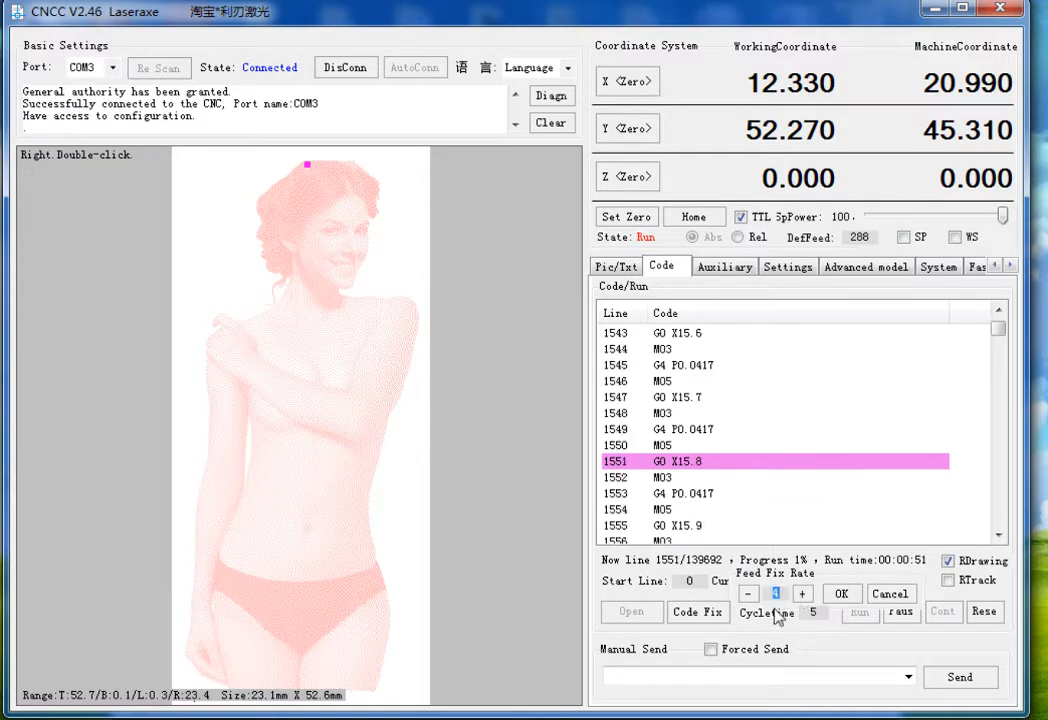
click(843, 595)
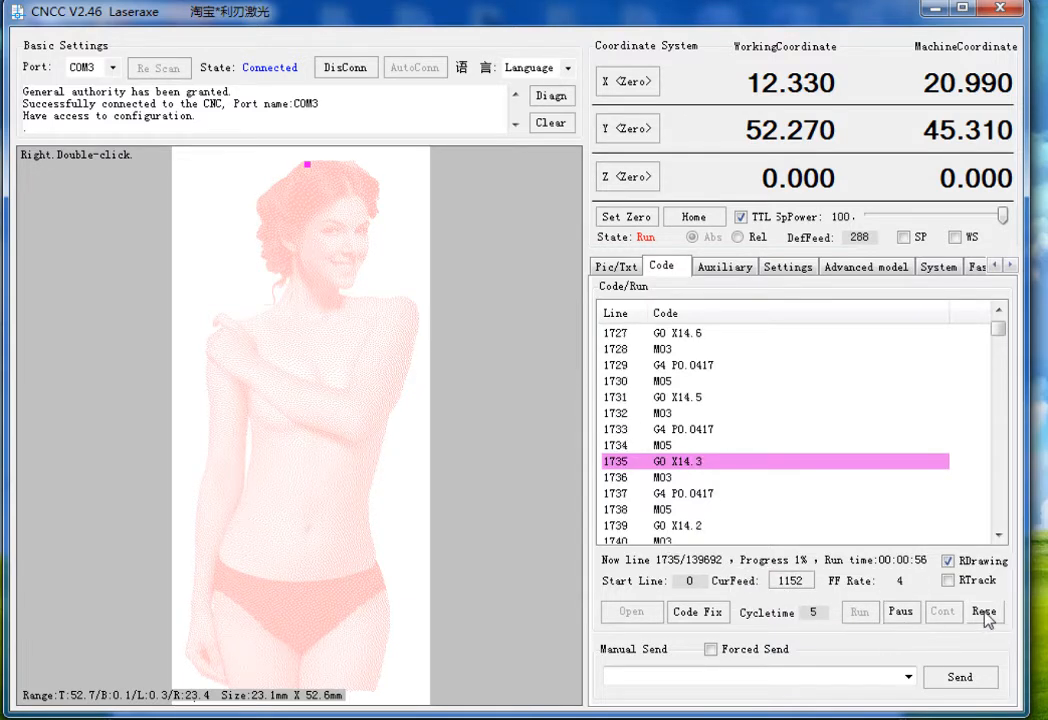
click(905, 614)
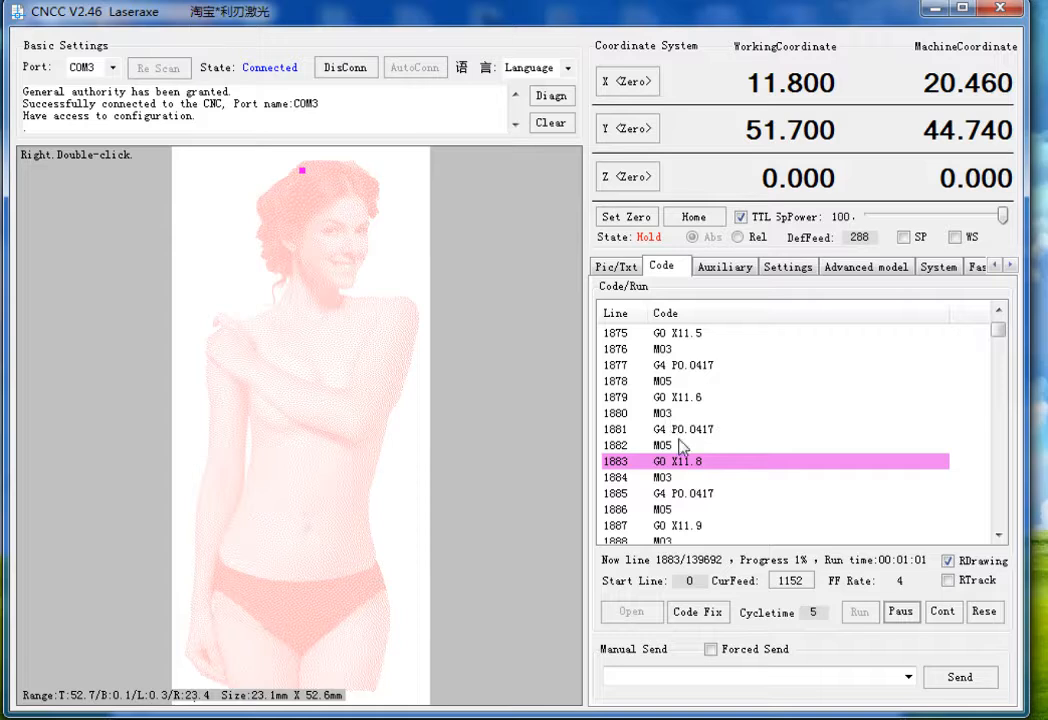
- Examine the manual command entry, the picture settings and the auxiliary laser adjustment and manual operation controls
click(750, 673)
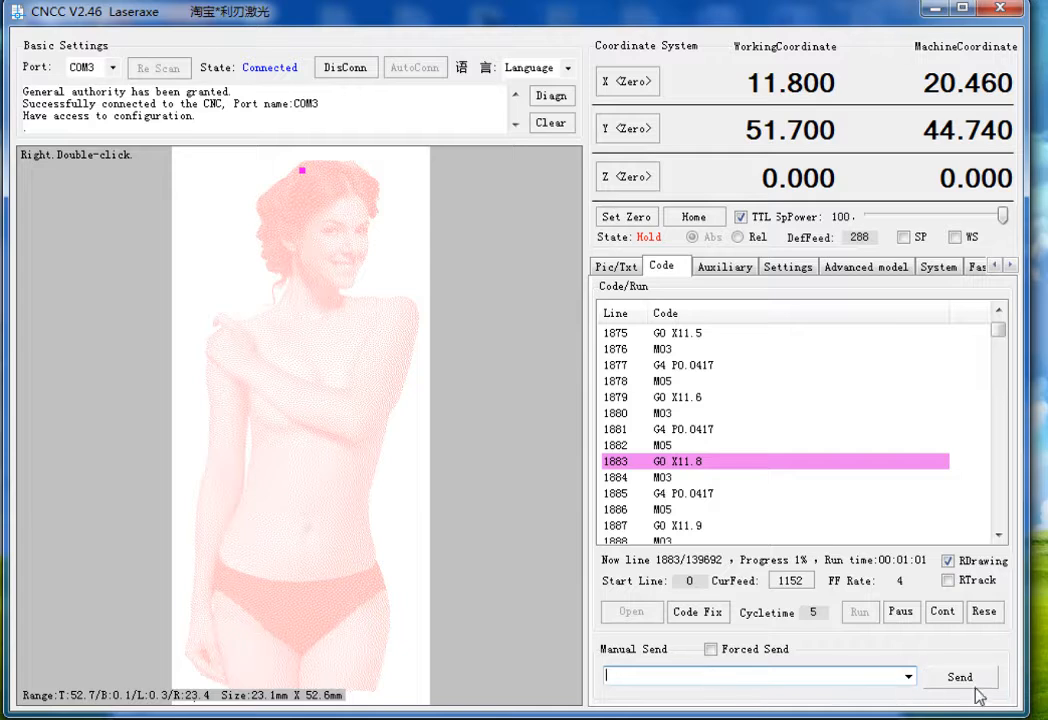
click(728, 682)
click(733, 272)
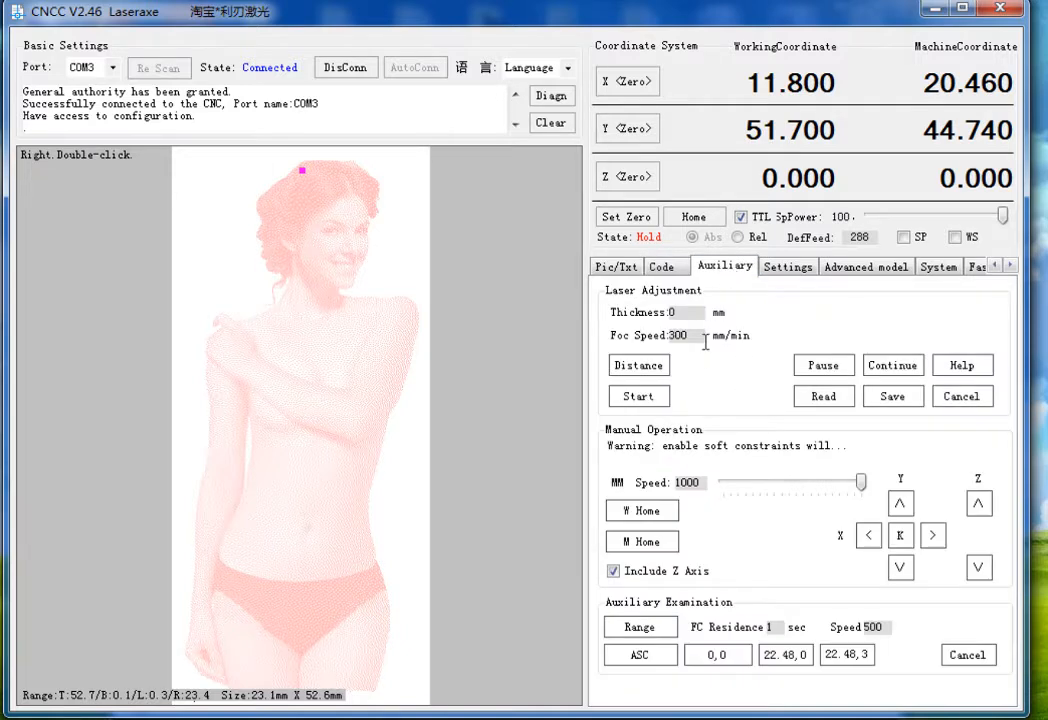
click(662, 268)
click(616, 267)
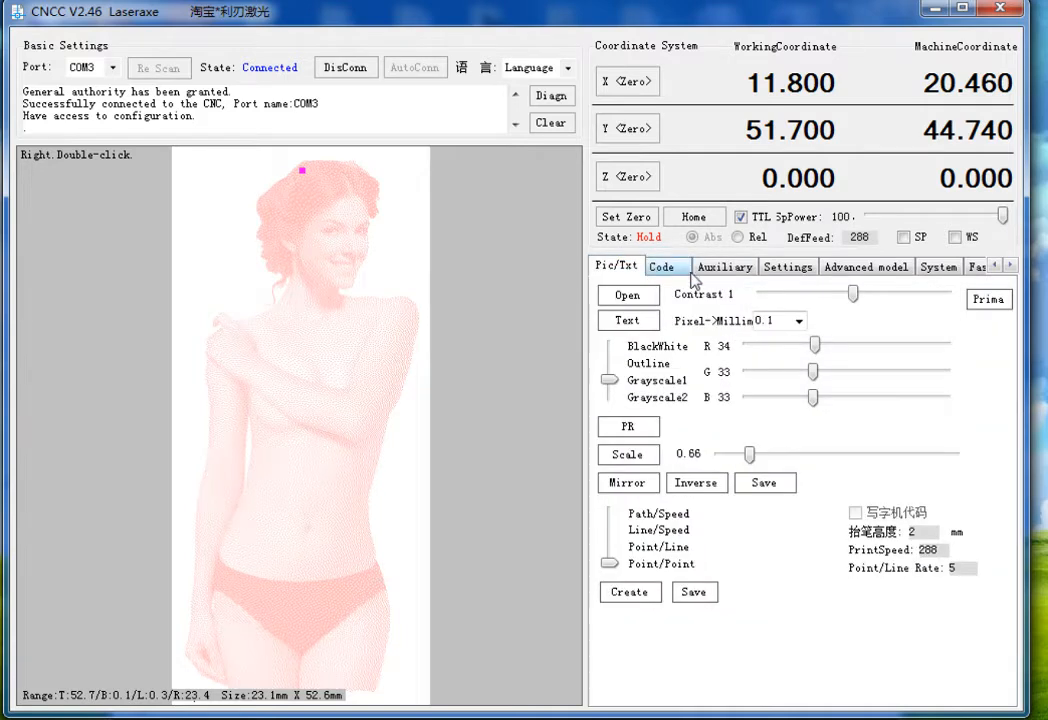
click(724, 266)
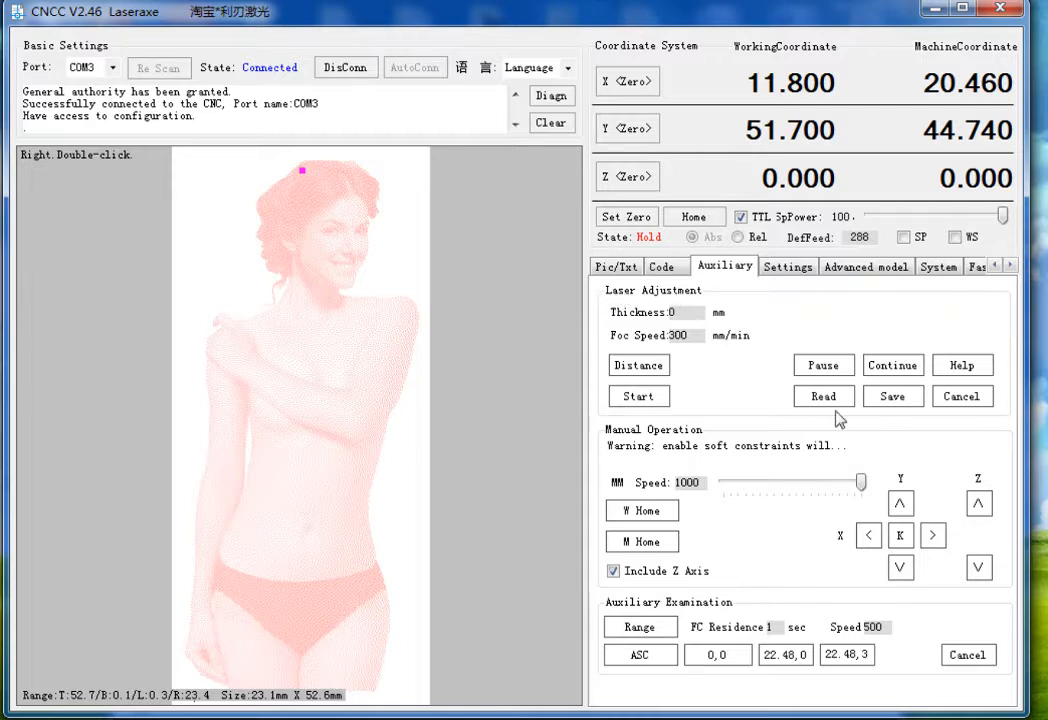
- Start the laser focus adjustment and compare the auxiliary controls with those on the primary picture page
click(638, 396)
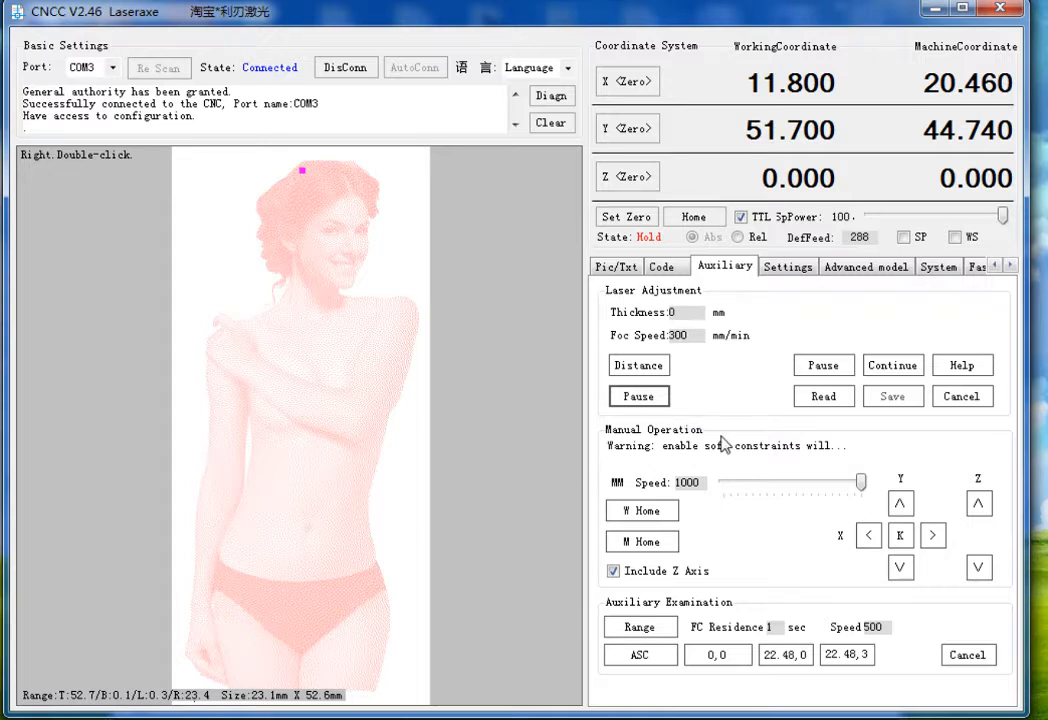
click(635, 268)
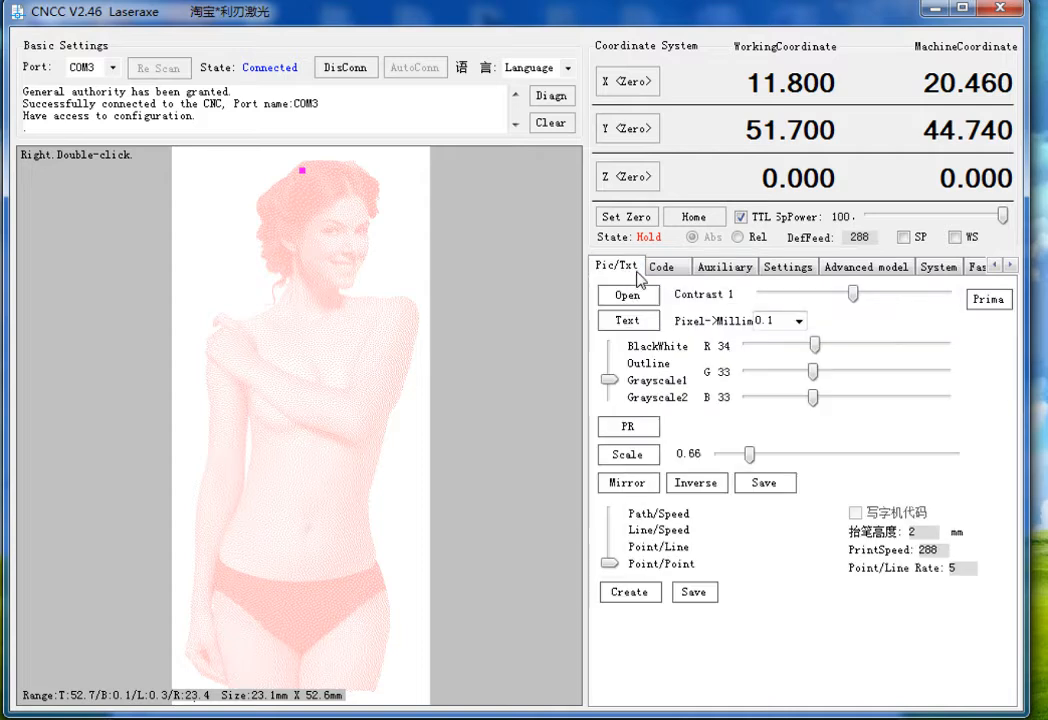
click(989, 301)
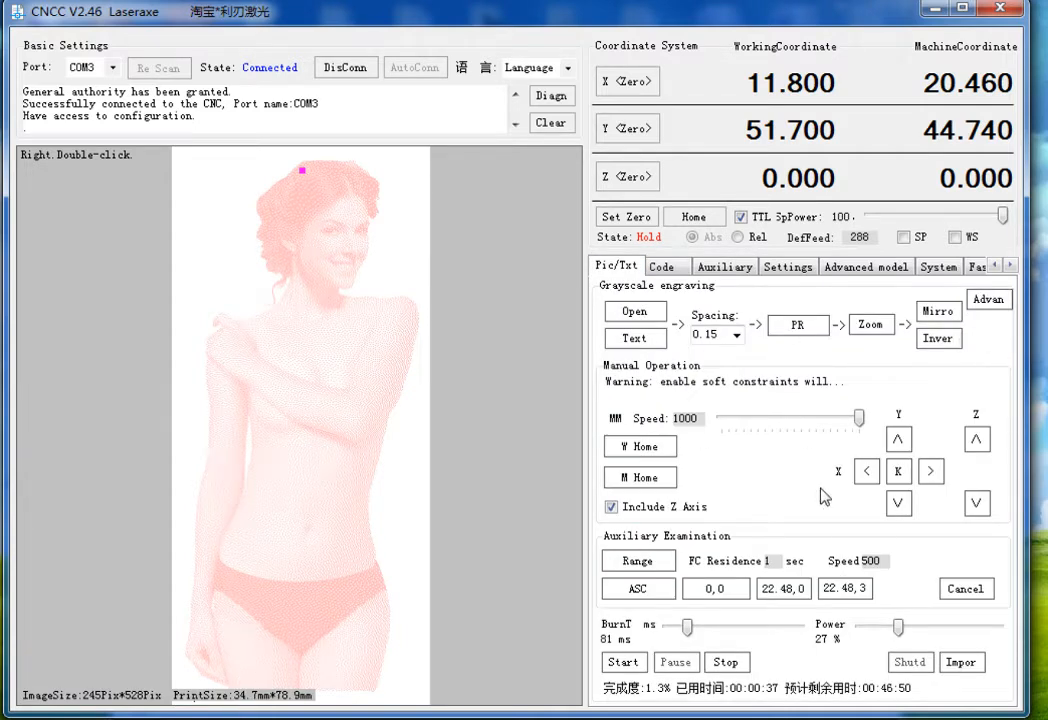
click(724, 267)
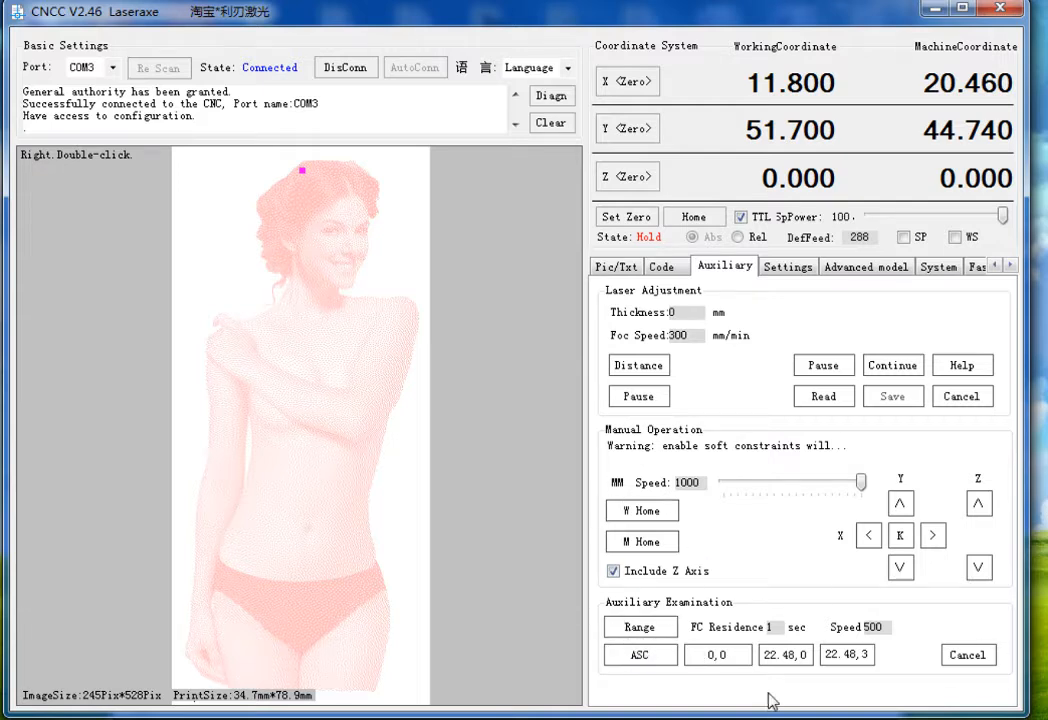
click(616, 267)
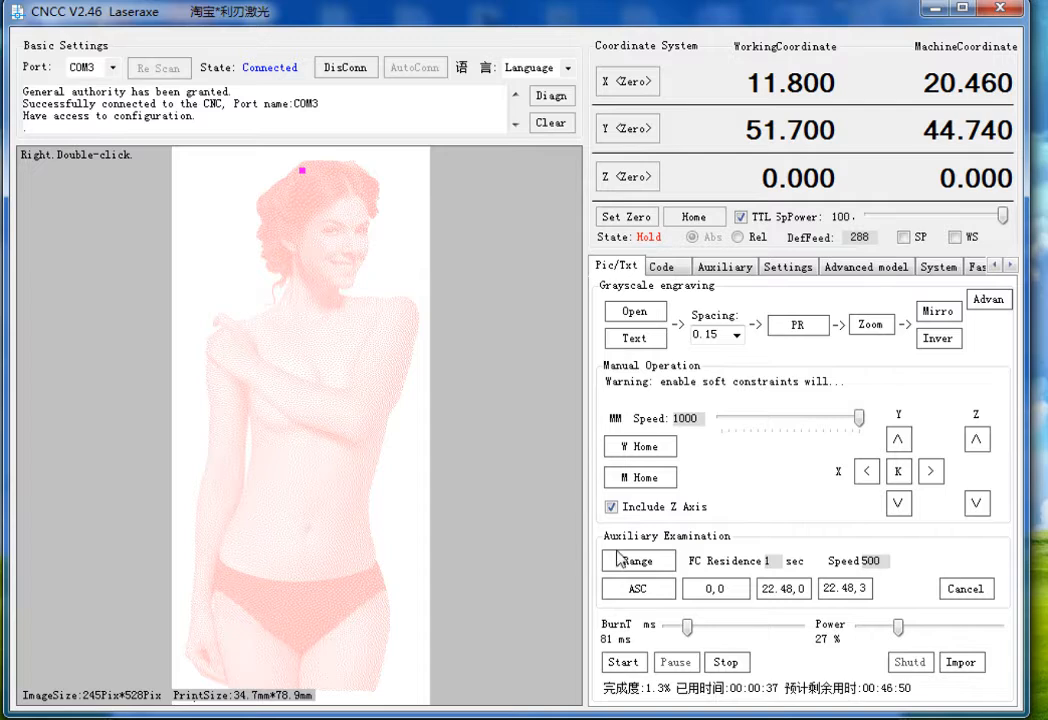
click(724, 267)
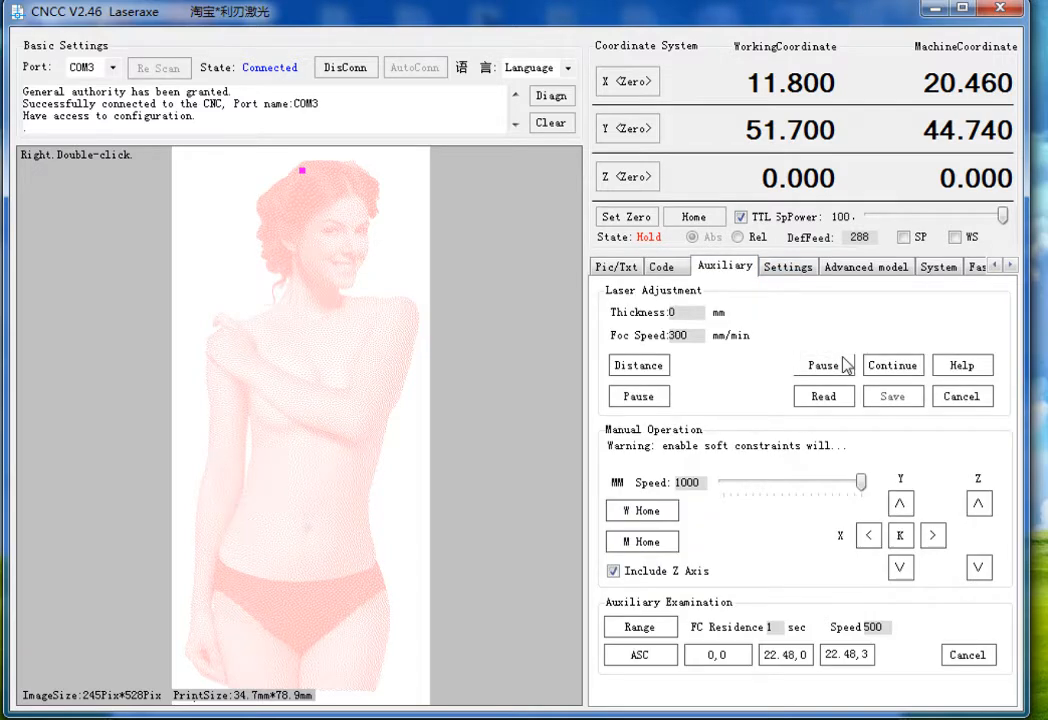
- Set the X axis direction to Pos in the firmware settings
click(790, 267)
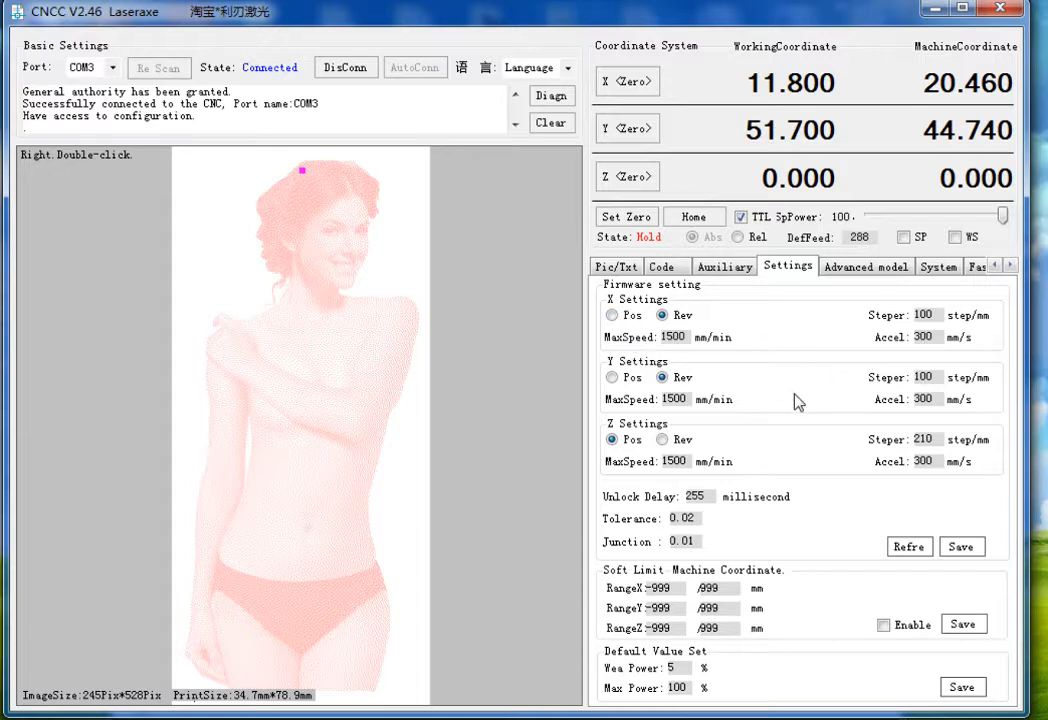
click(612, 316)
click(665, 324)
click(662, 316)
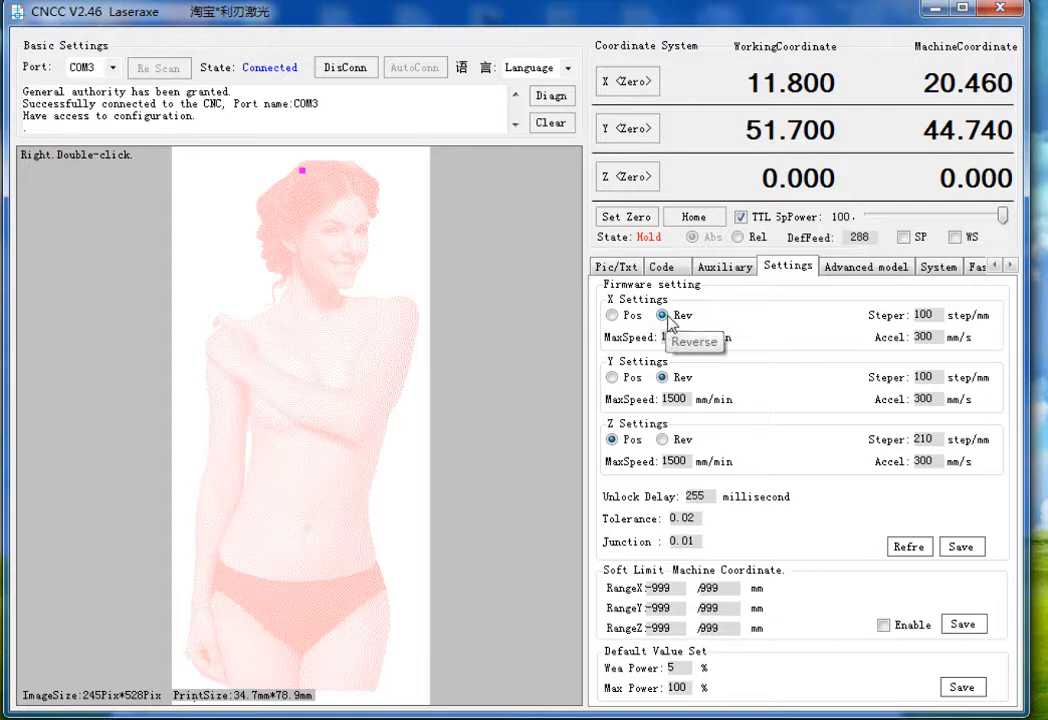
click(611, 316)
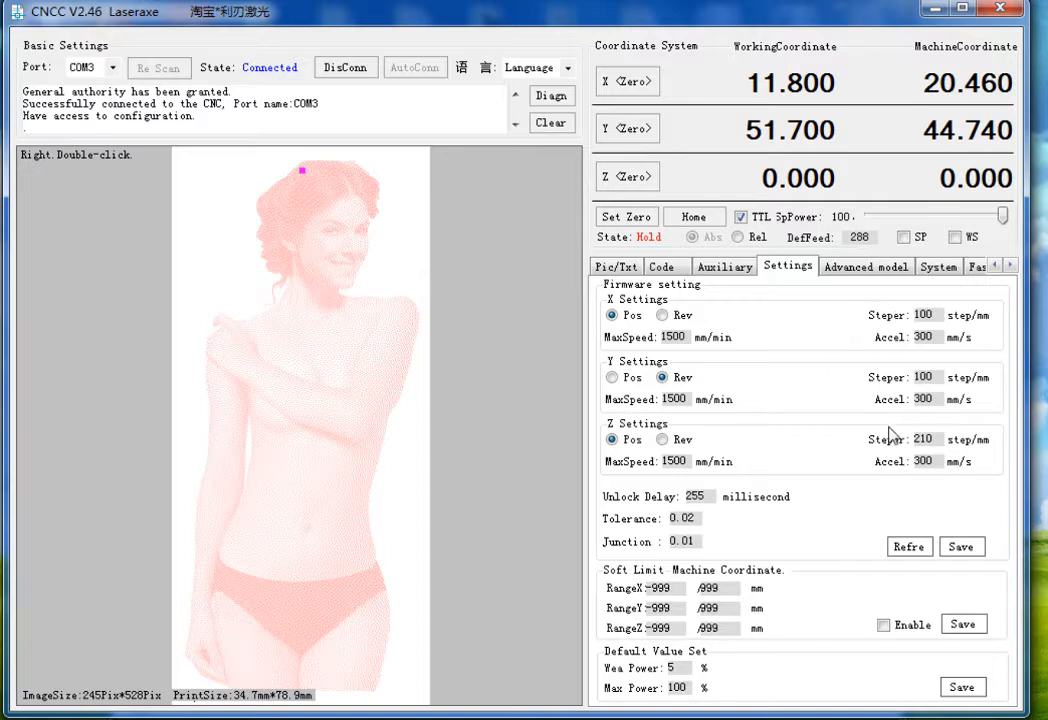
- Set the Z axis stepper value to 100 step/mm and save the firmware settings
double_click(938, 316)
double_click(928, 377)
double_click(915, 439)
text(10)
click(963, 549)
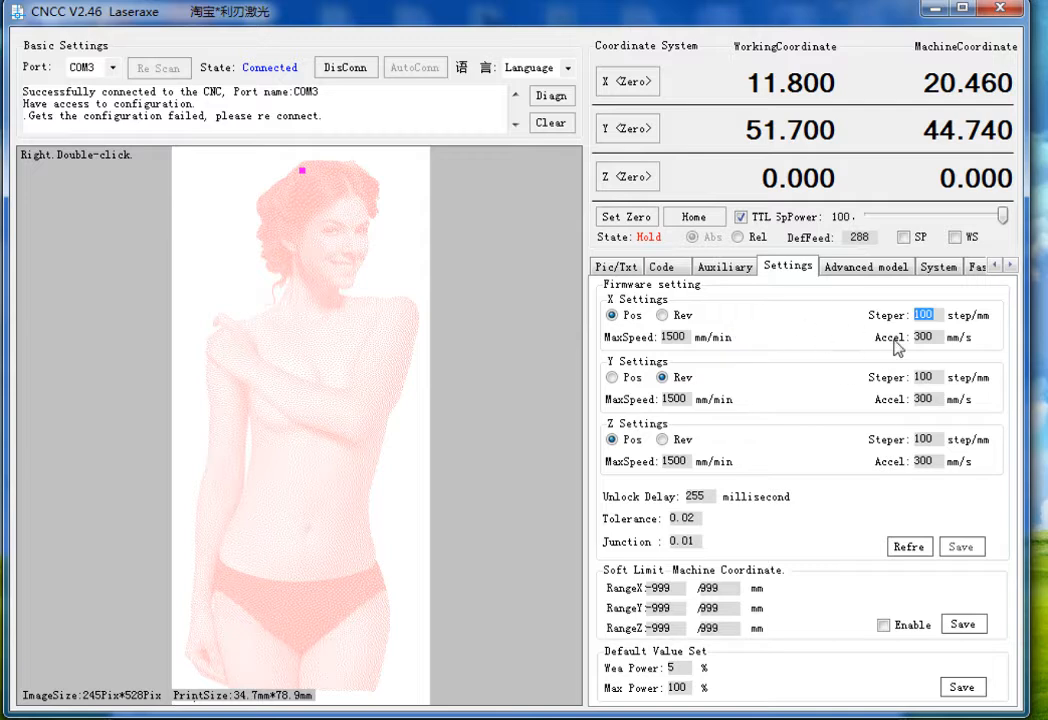
- Open and dismiss the X axis stepper calculator, and save the soft limit and default power settings
double_click(930, 315)
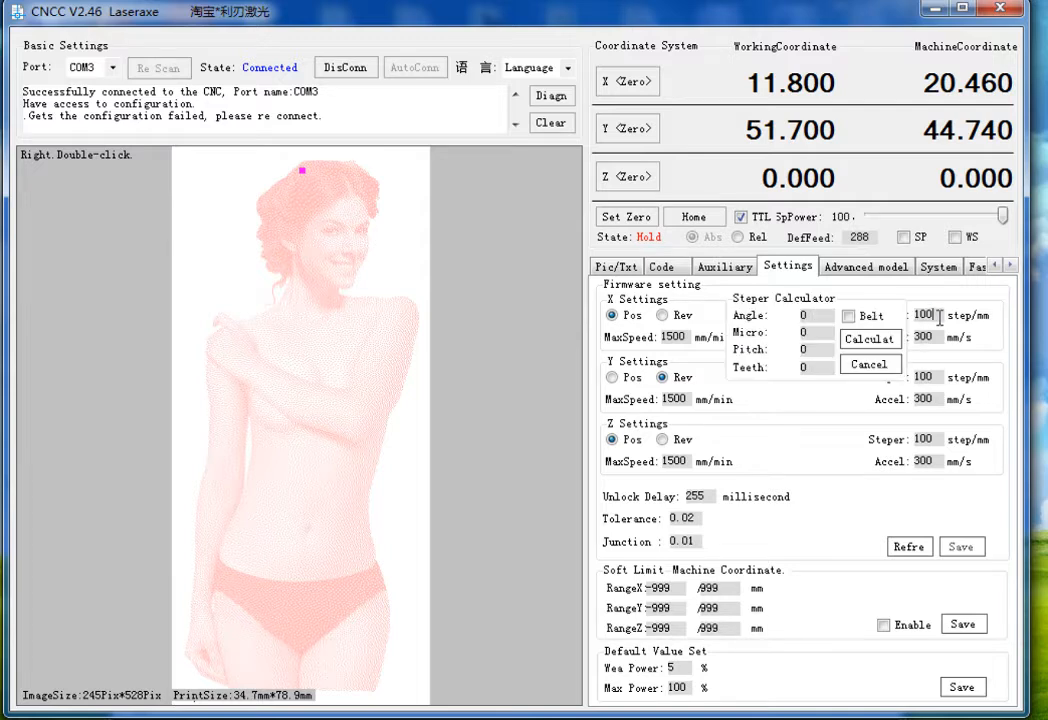
click(868, 364)
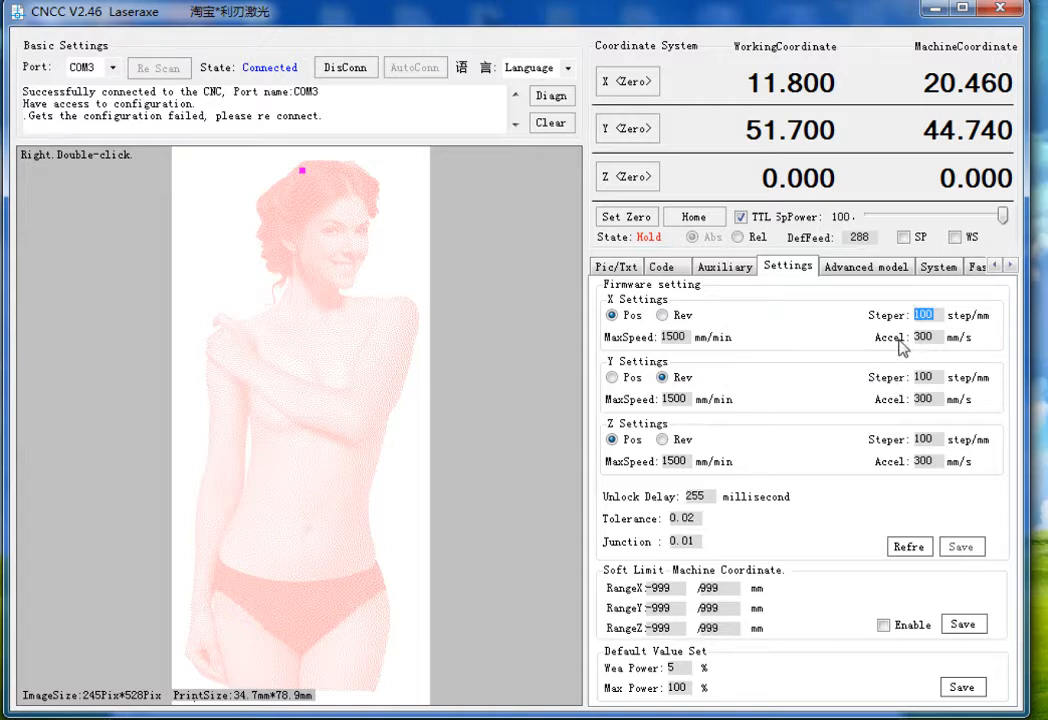
click(941, 337)
click(962, 624)
click(960, 687)
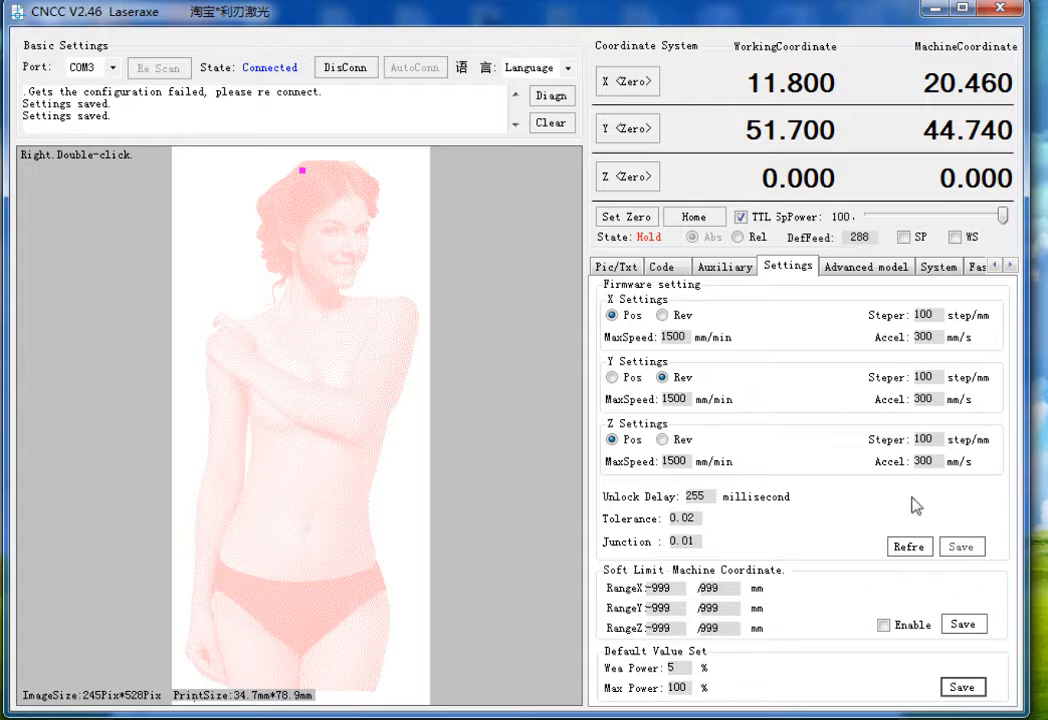
- Examine the Advanced model, System, Fast Processing and About pages
click(863, 268)
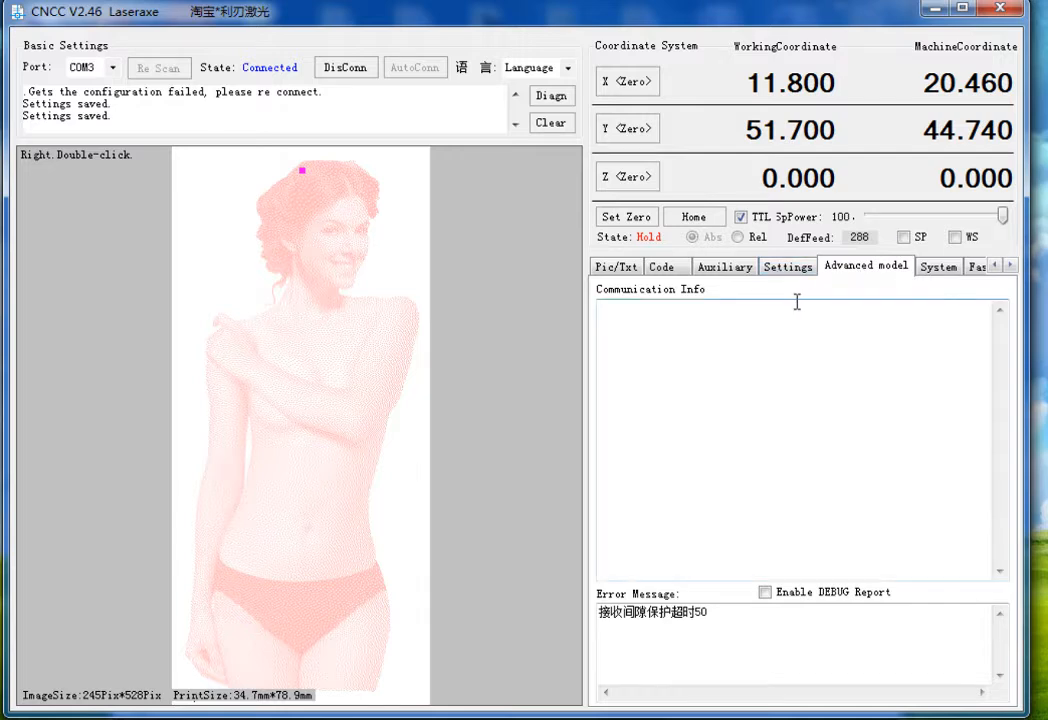
click(938, 268)
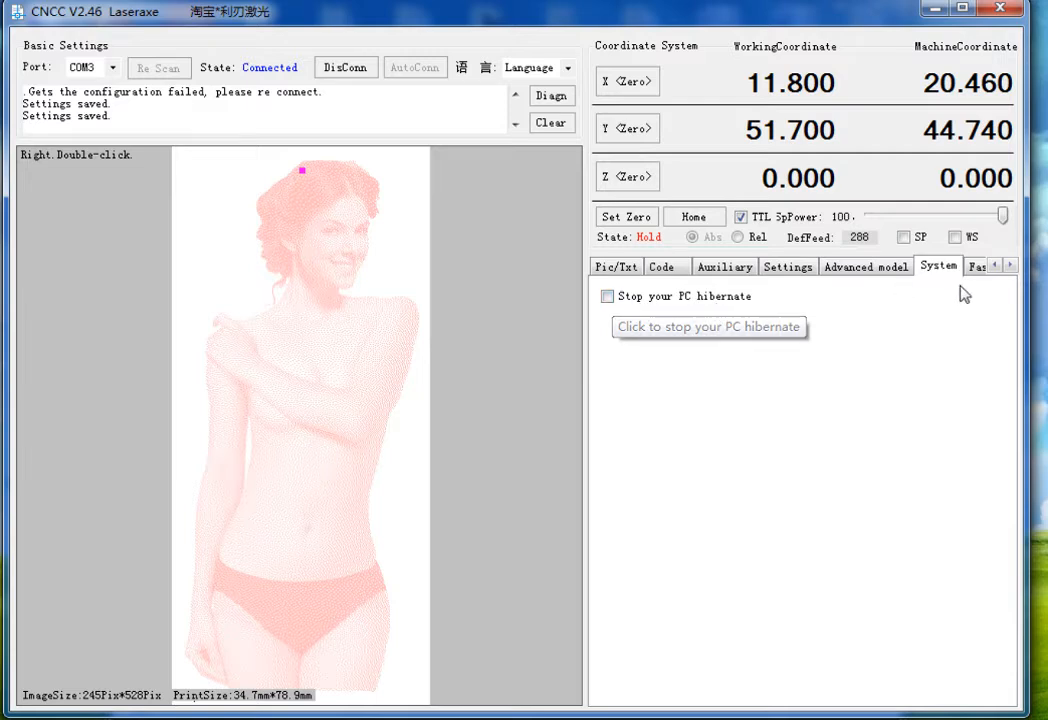
click(1010, 265)
click(1010, 265)
click(1010, 265)
click(840, 266)
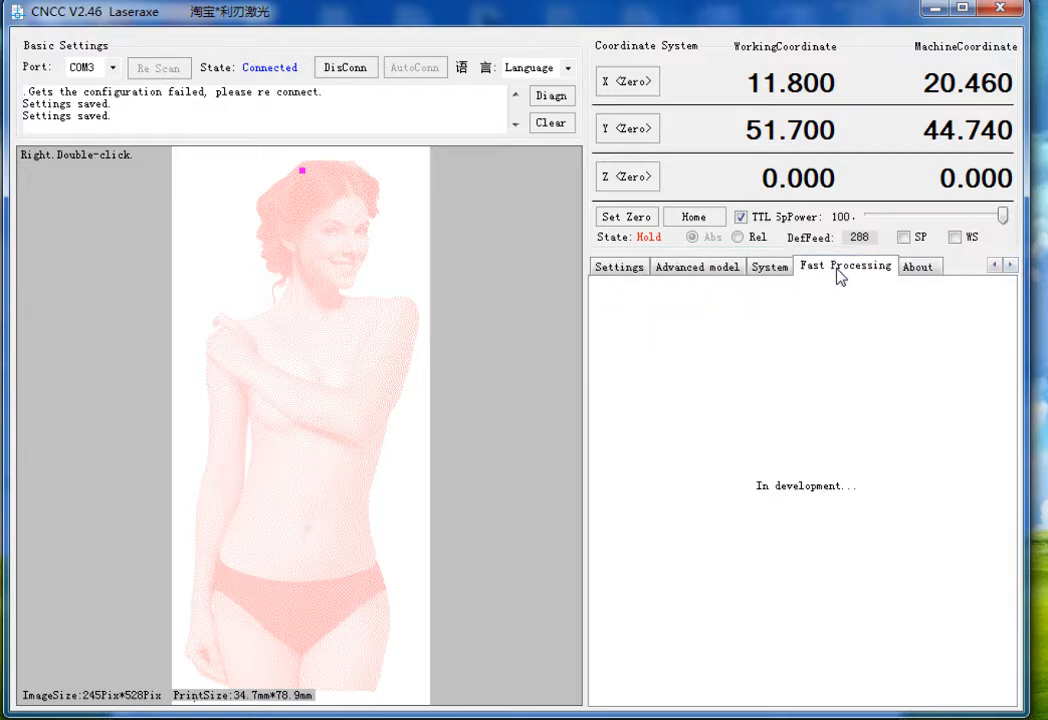
click(920, 267)
click(994, 266)
click(994, 266)
click(994, 265)
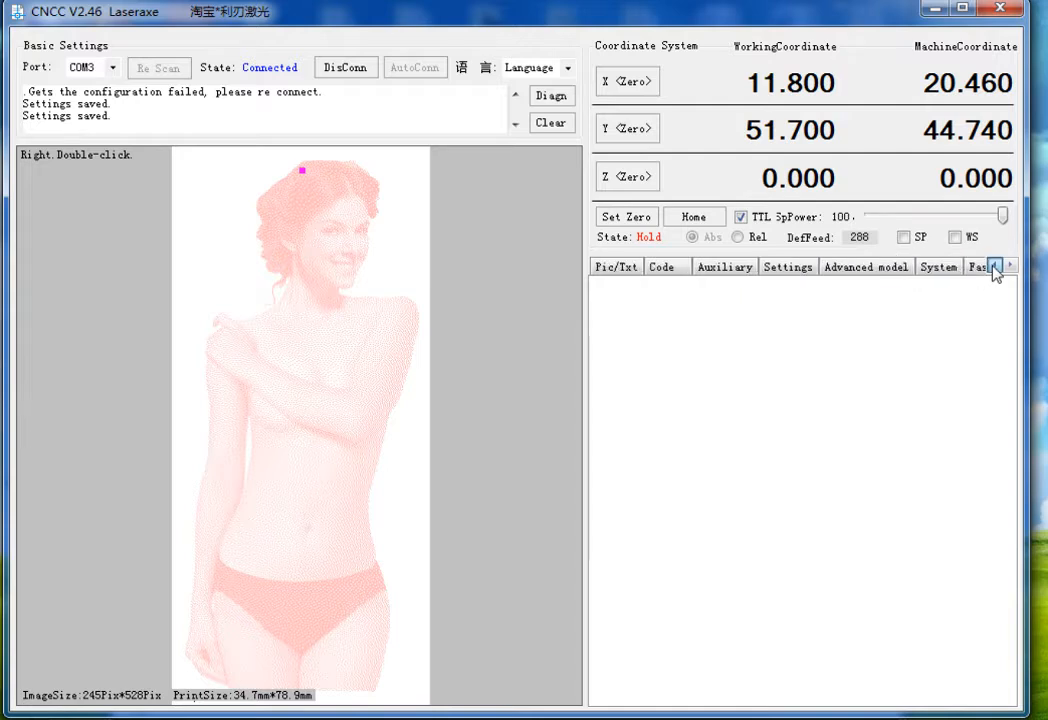
- Return to the primary grayscale engraving page and set the pixel spacing to 0.1
click(604, 266)
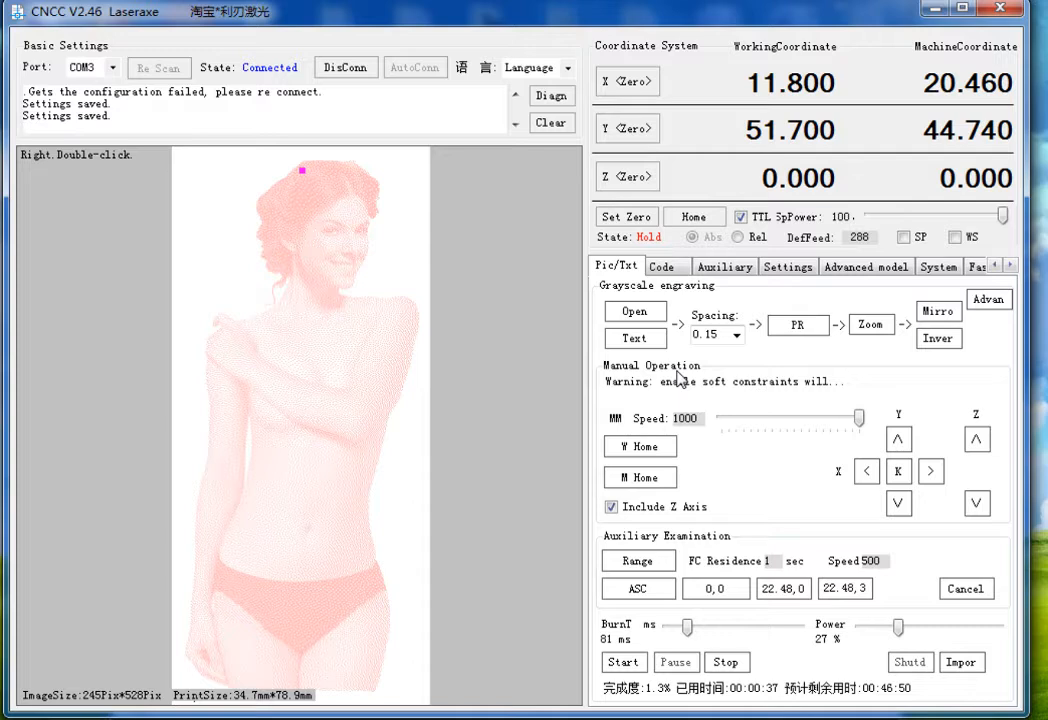
drag(661, 21, 705, 16)
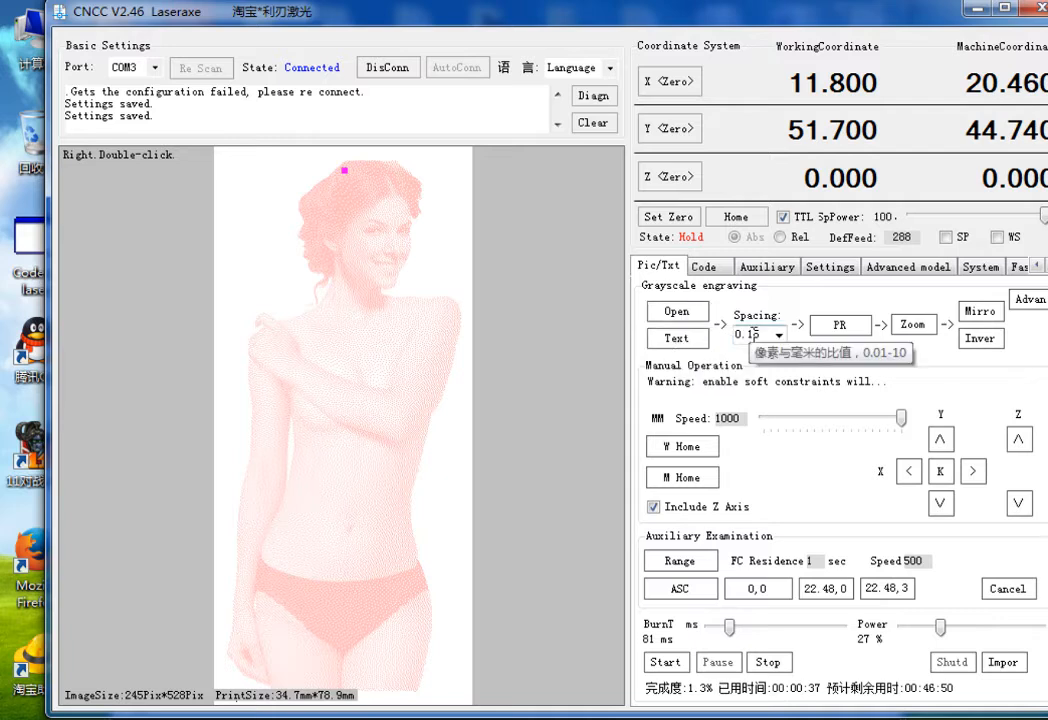
click(768, 336)
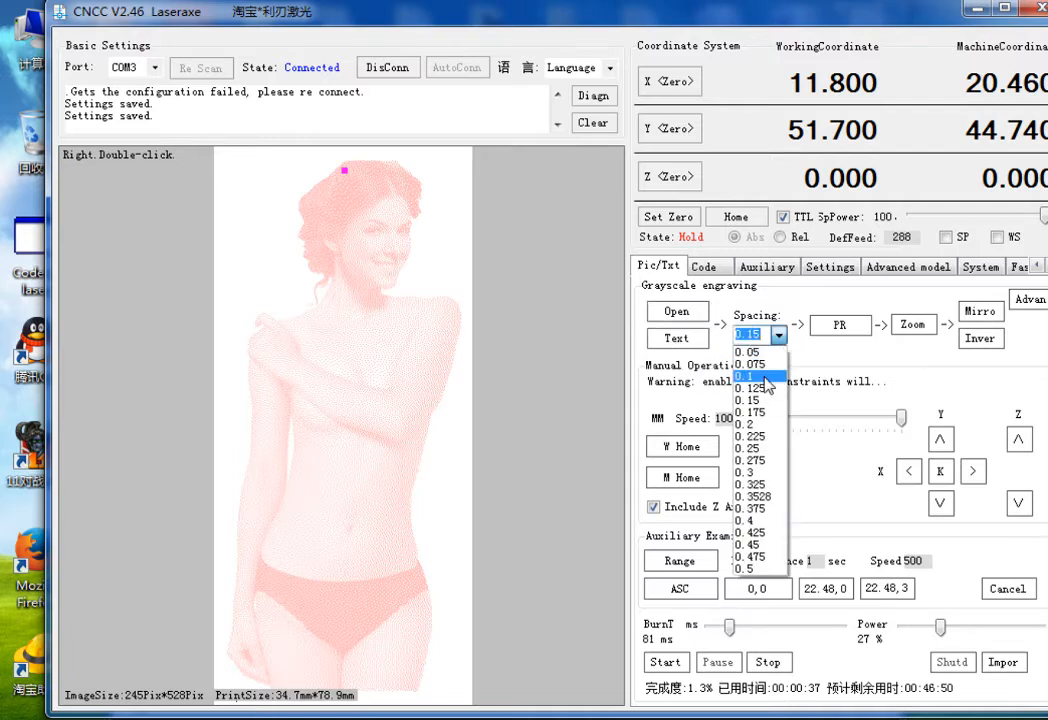
click(767, 376)
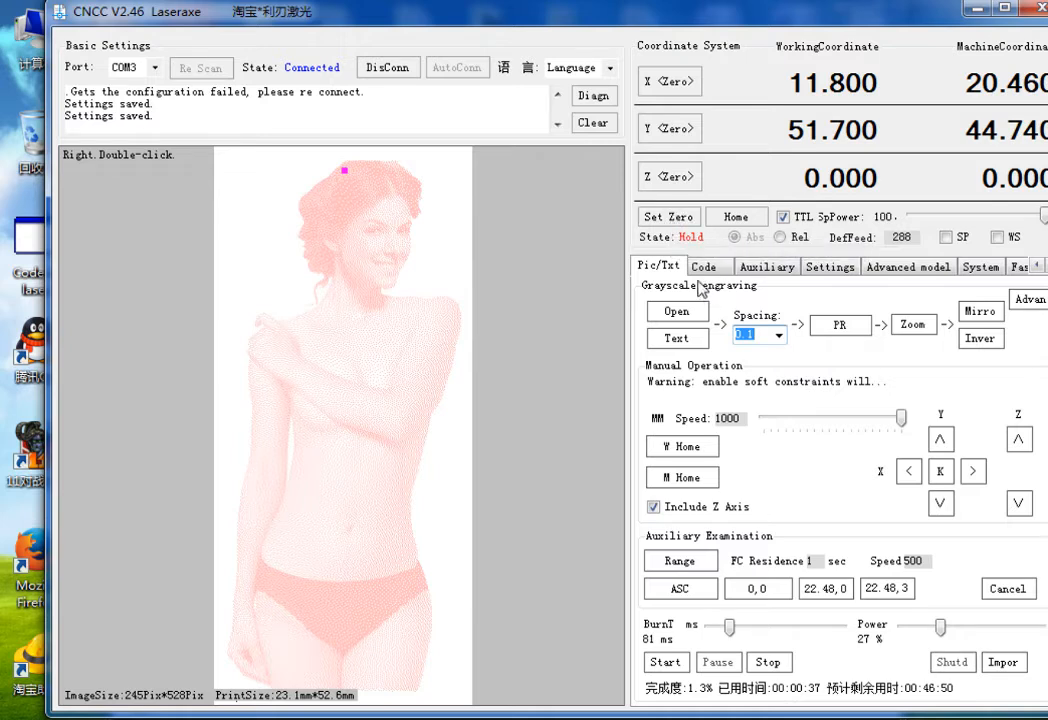
- Set the processing mode to BlackWhite in the advanced picture settings and return to the primary page
click(1030, 305)
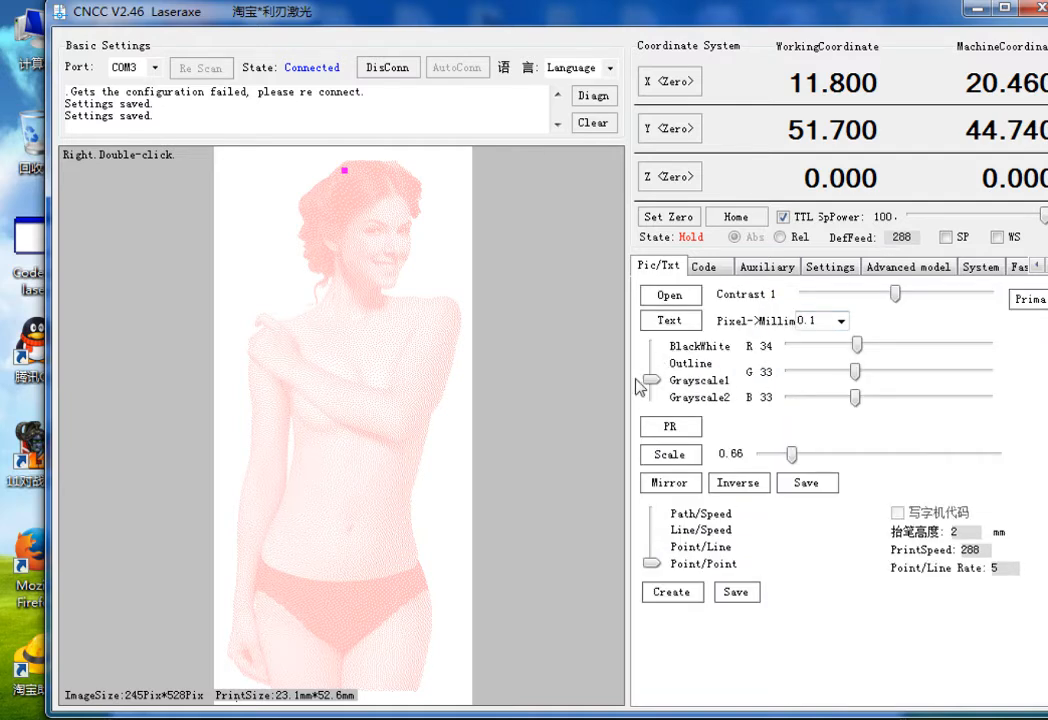
drag(651, 379, 655, 349)
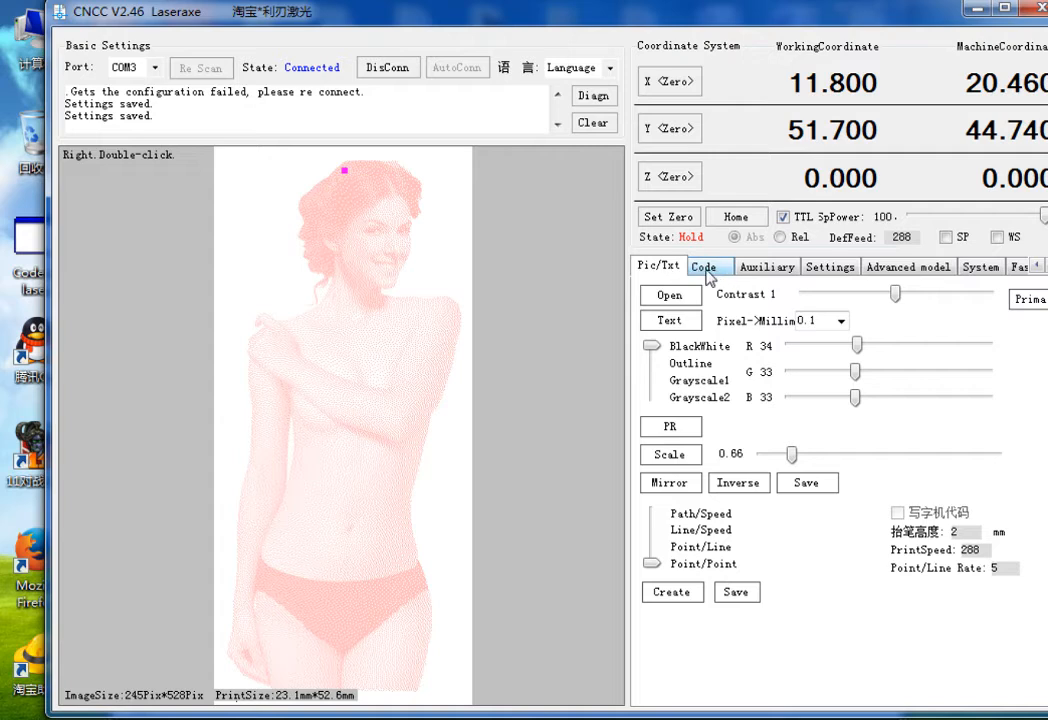
click(1018, 302)
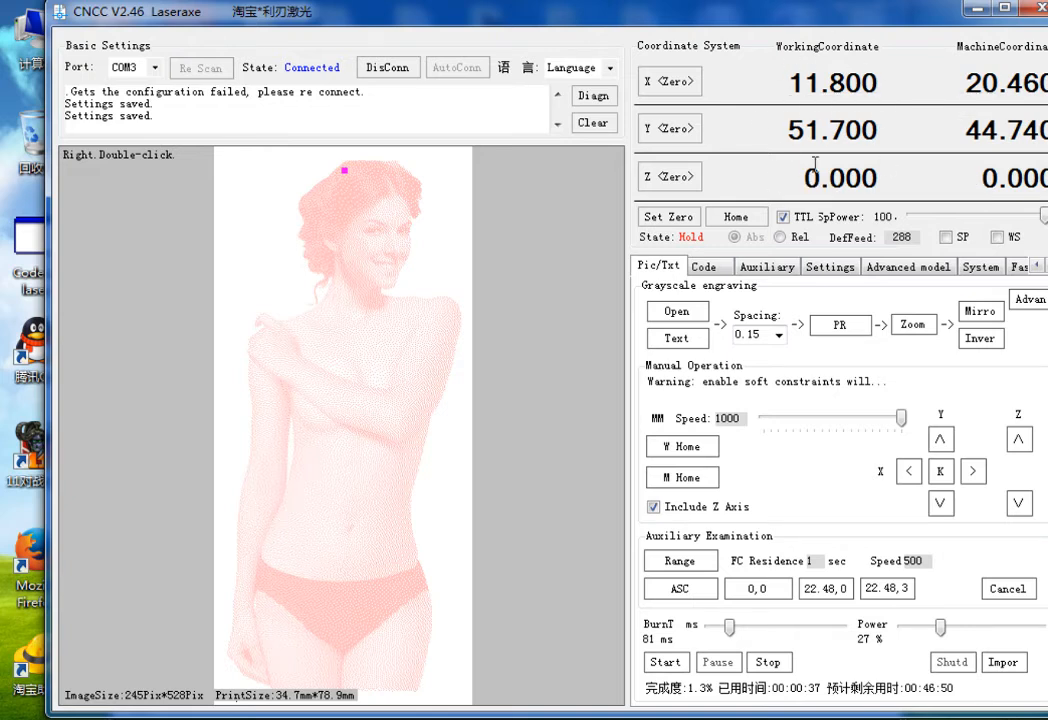
- Start the grayscale engraving from the primary page, pause it and stop it
click(666, 663)
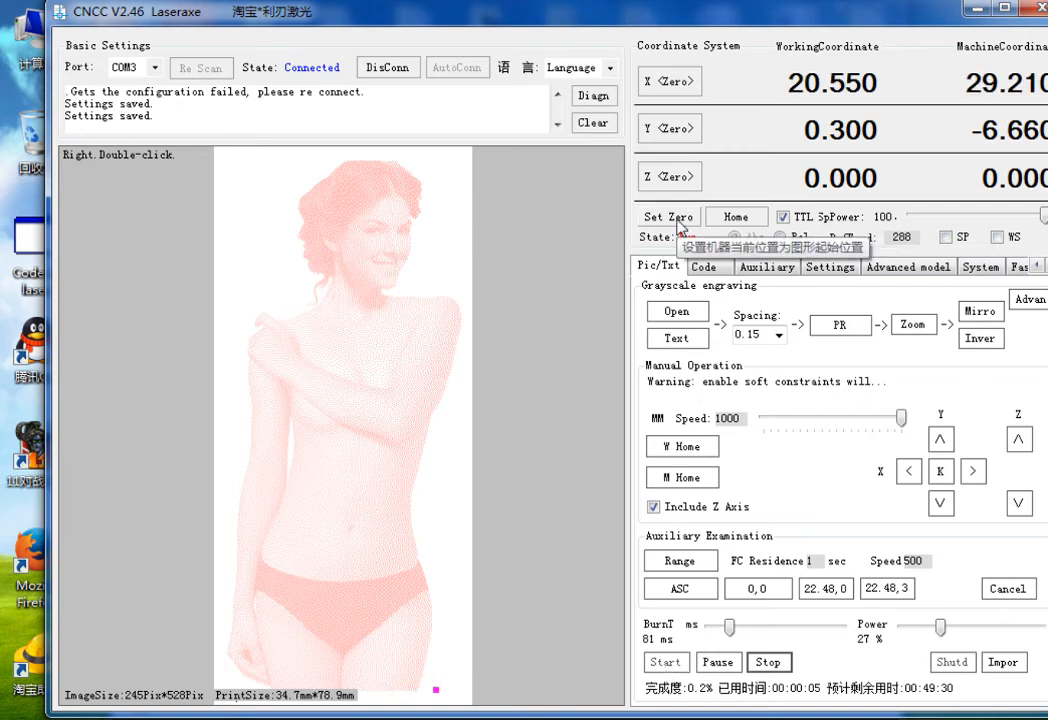
click(718, 662)
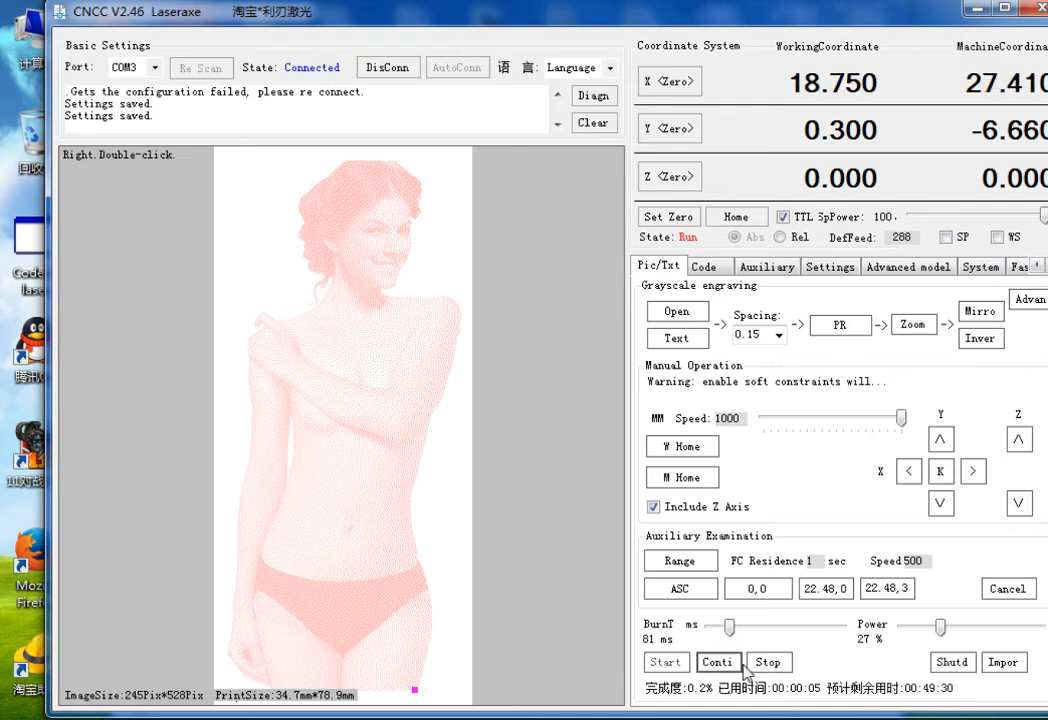
click(766, 668)
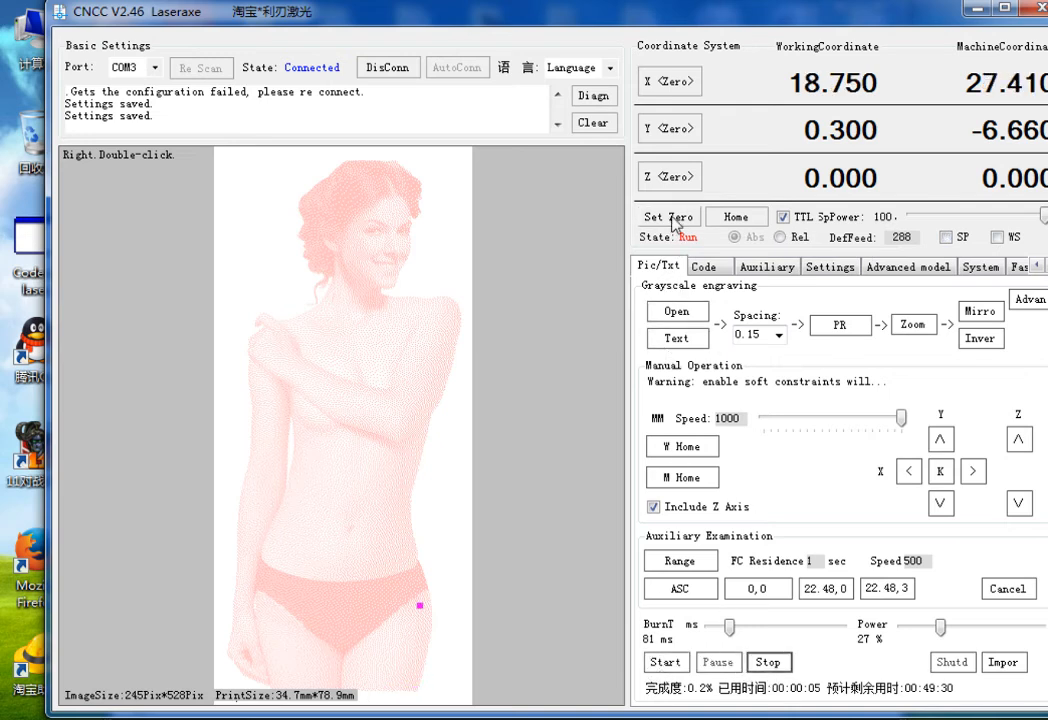
- Pause the running code job on the code page and go back to the picture settings
click(704, 266)
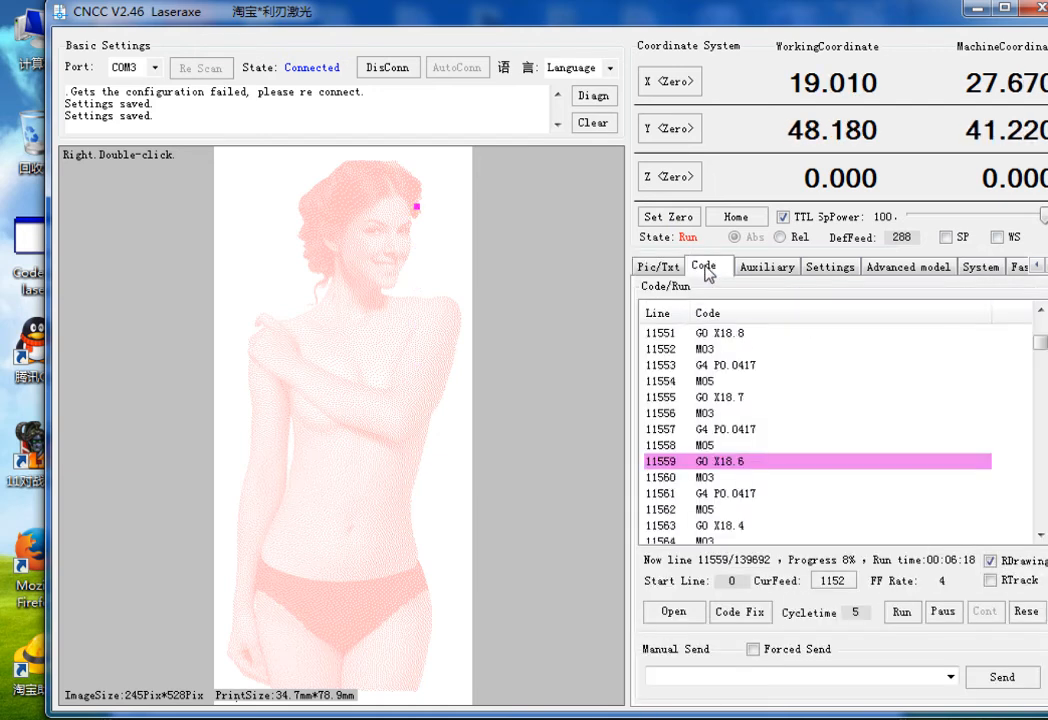
click(935, 615)
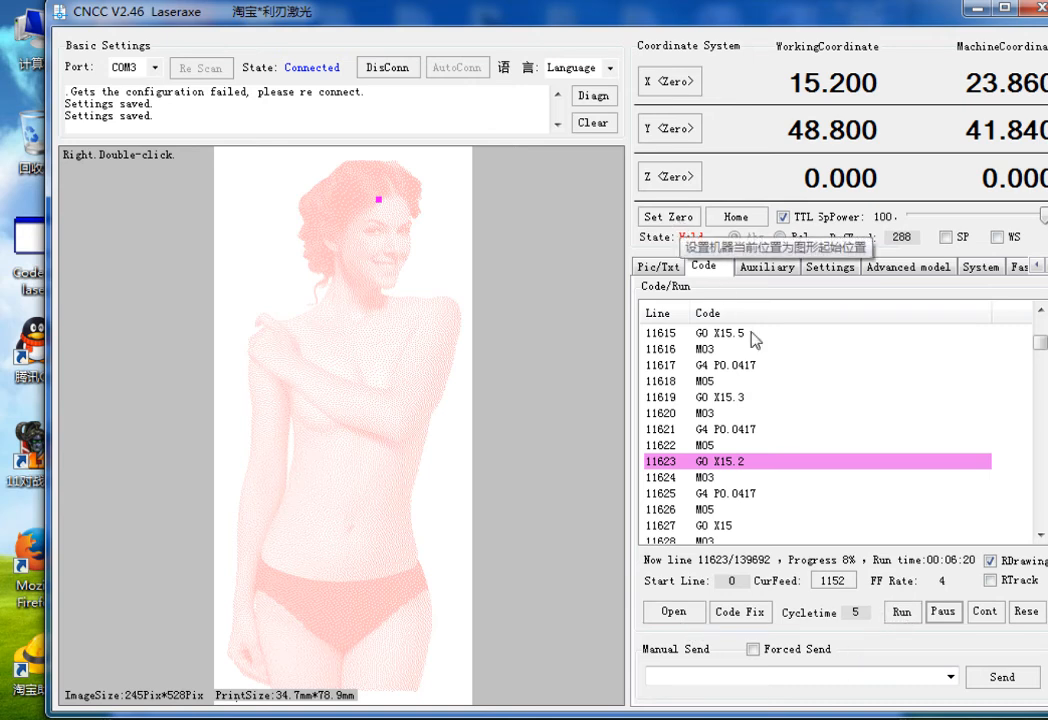
click(668, 268)
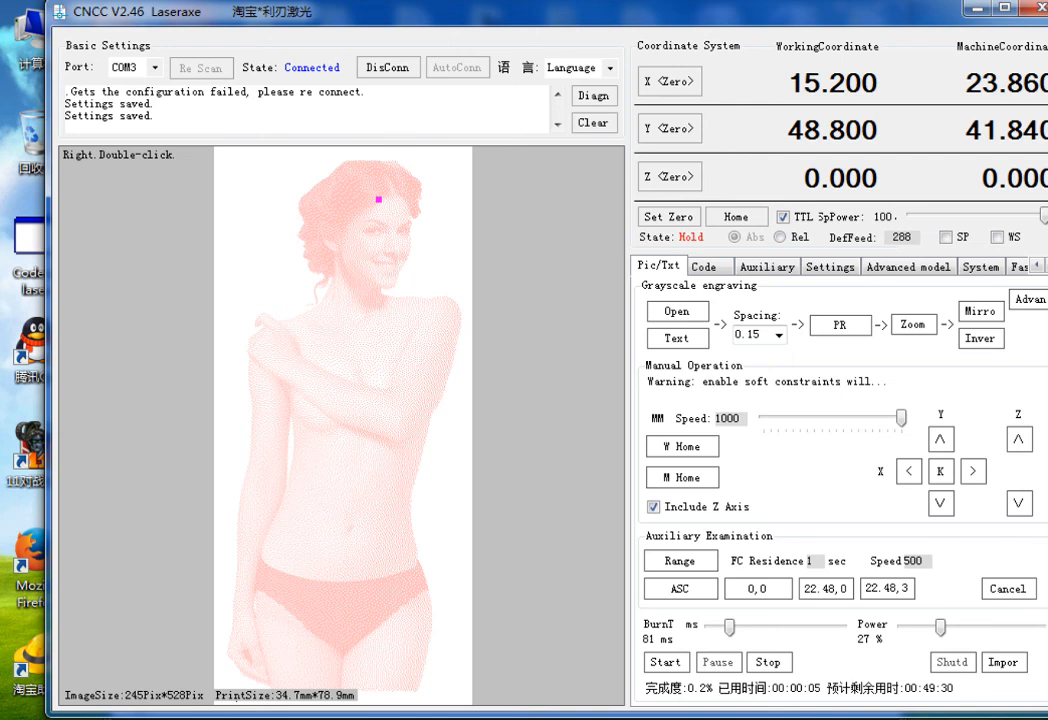
- Switch to Windows Explorer and view the English folder of the CNCC laseraxe files
click(606, 670)
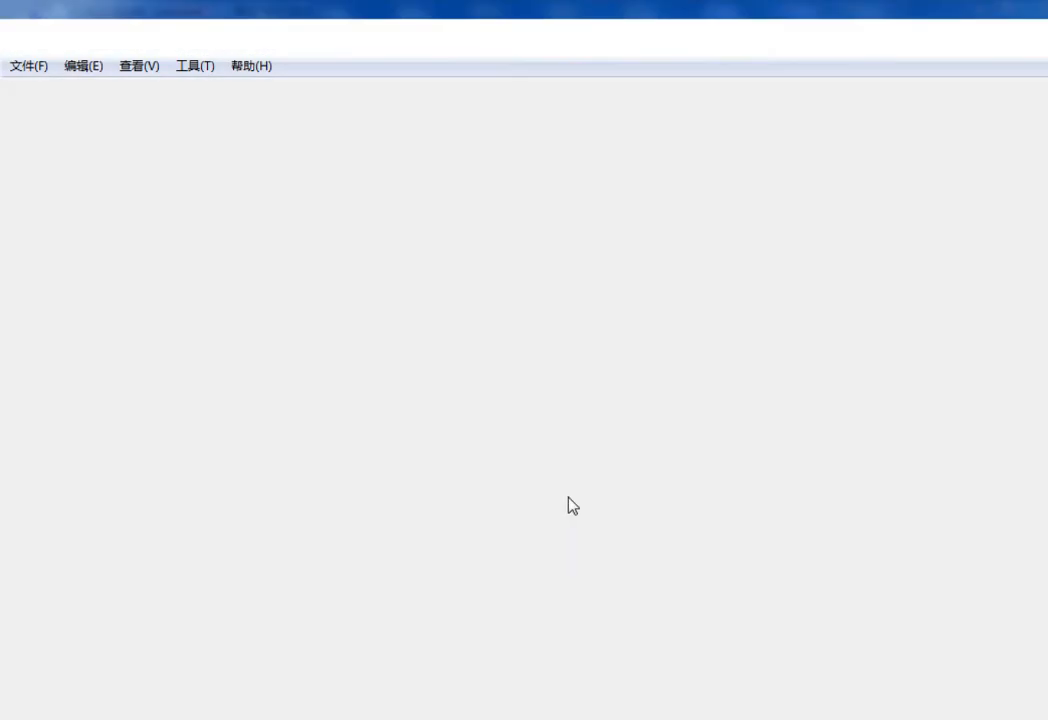
click(423, 601)
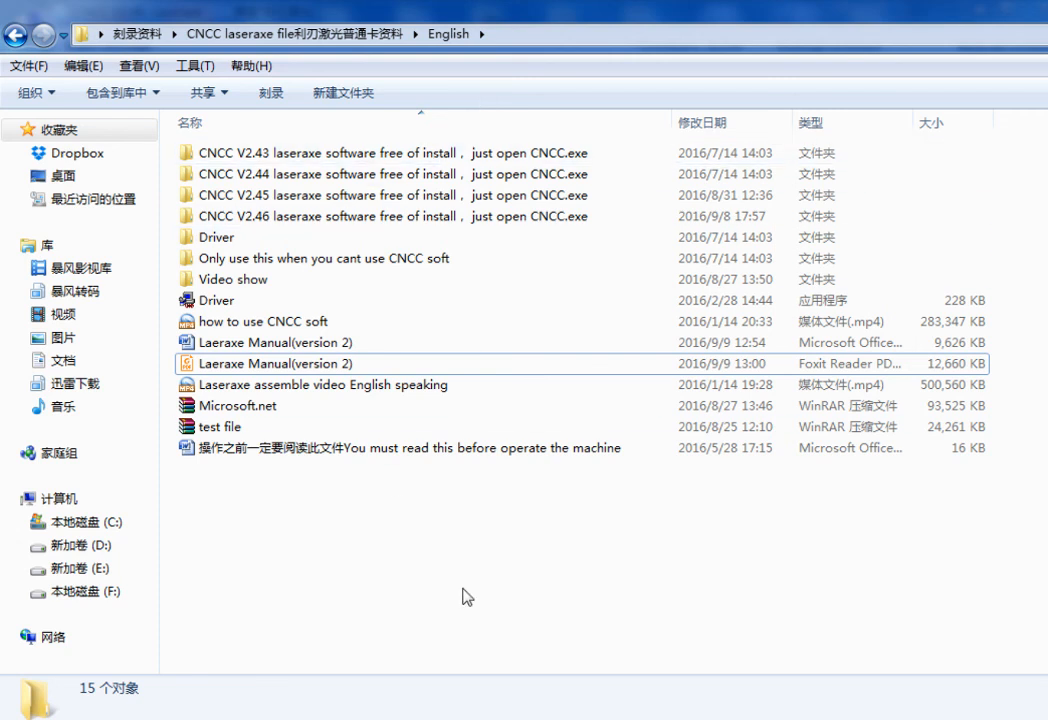
click(776, 719)
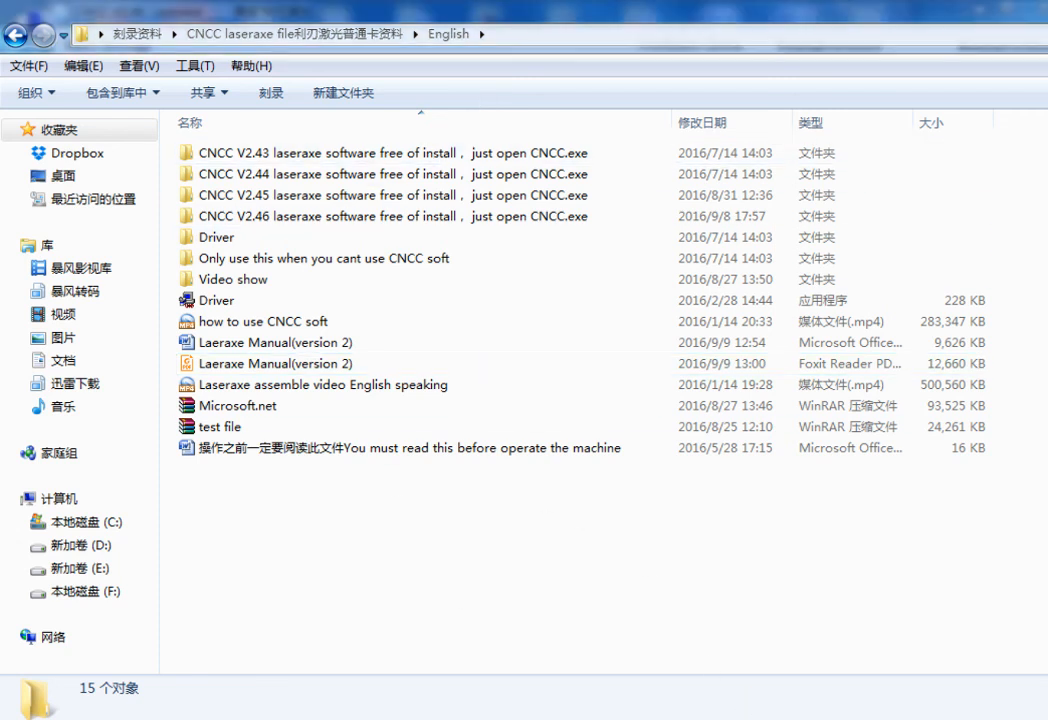